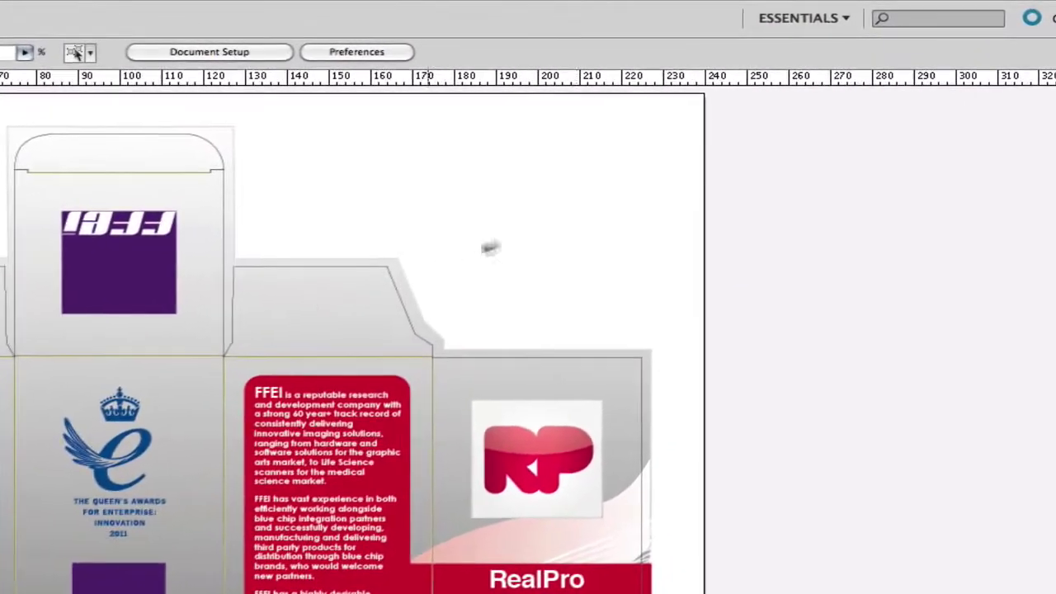
click(861, 21)
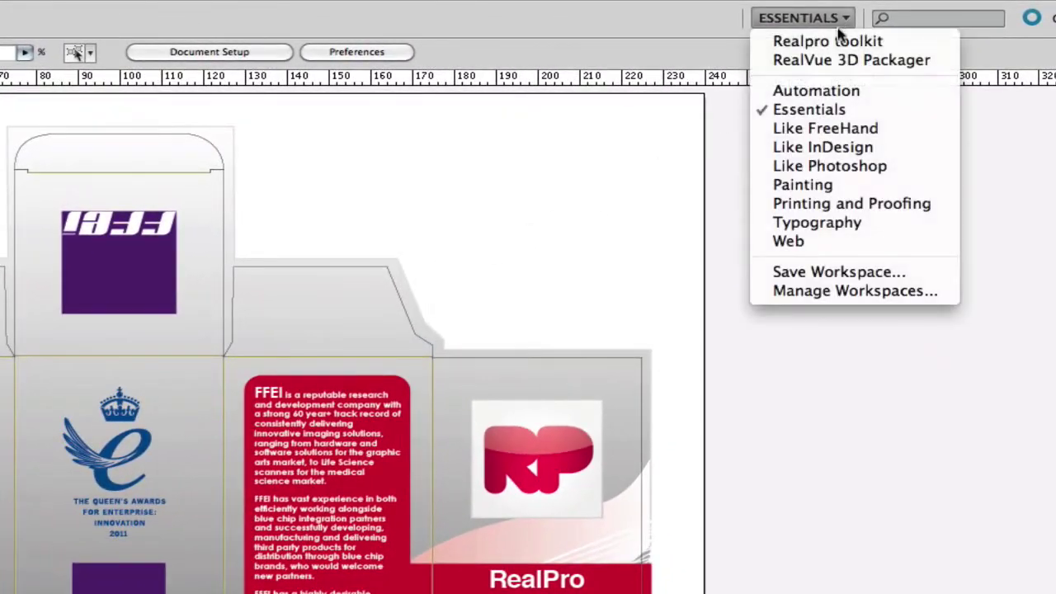
click(889, 41)
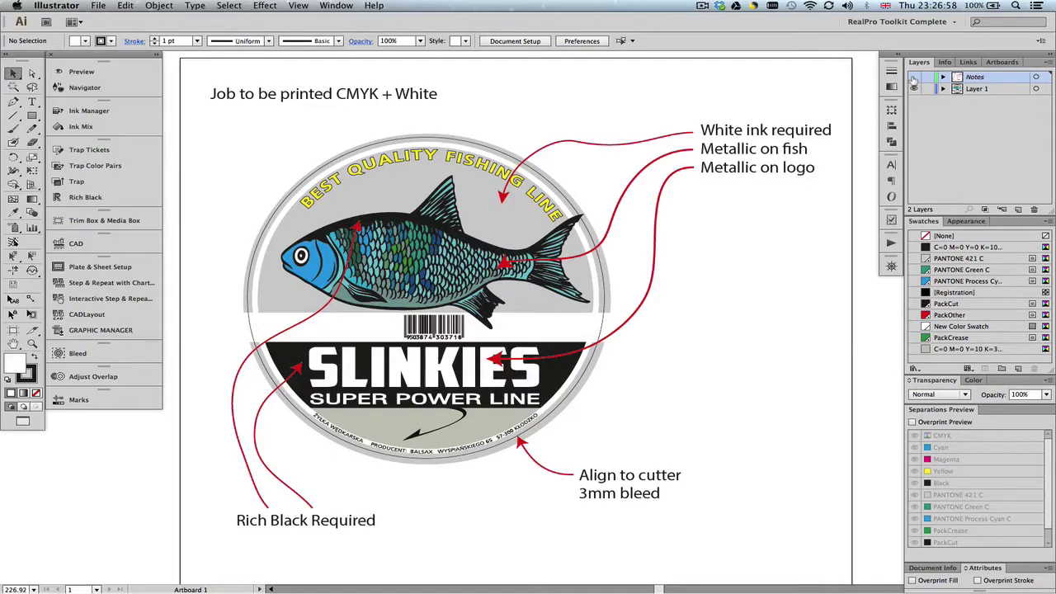
Step: Hide the Notes layer, then toggle the first and third PANTONE separations off and on in Preview
click(913, 77)
drag(491, 243, 554, 208)
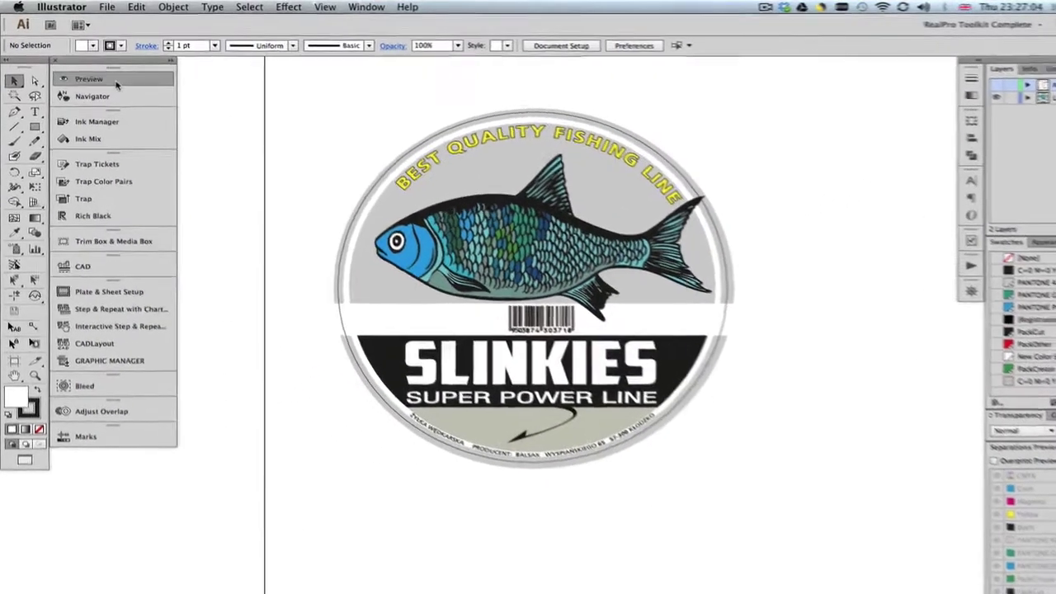
click(83, 73)
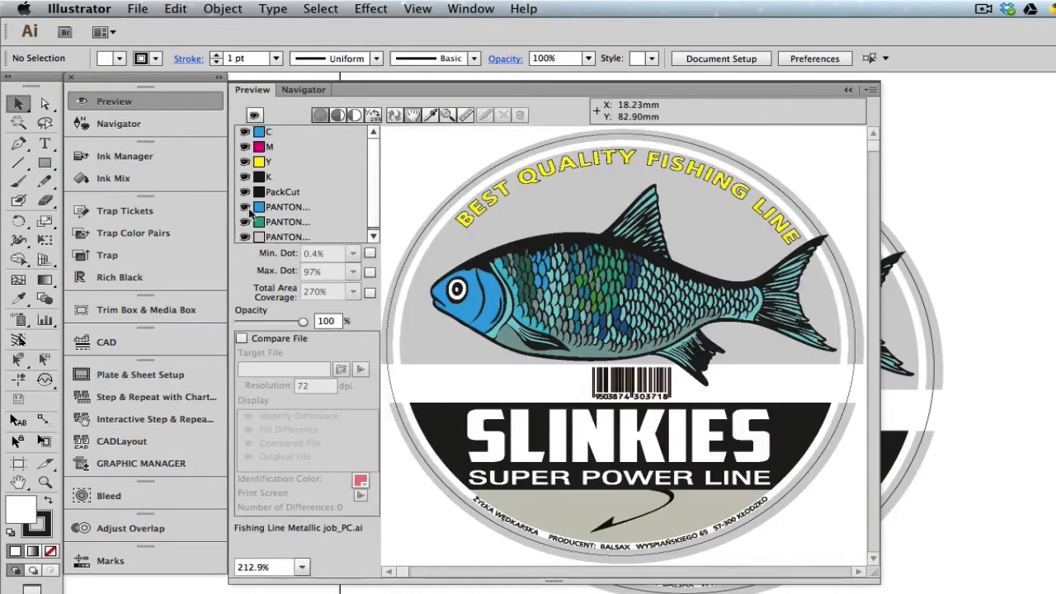
click(245, 207)
click(244, 236)
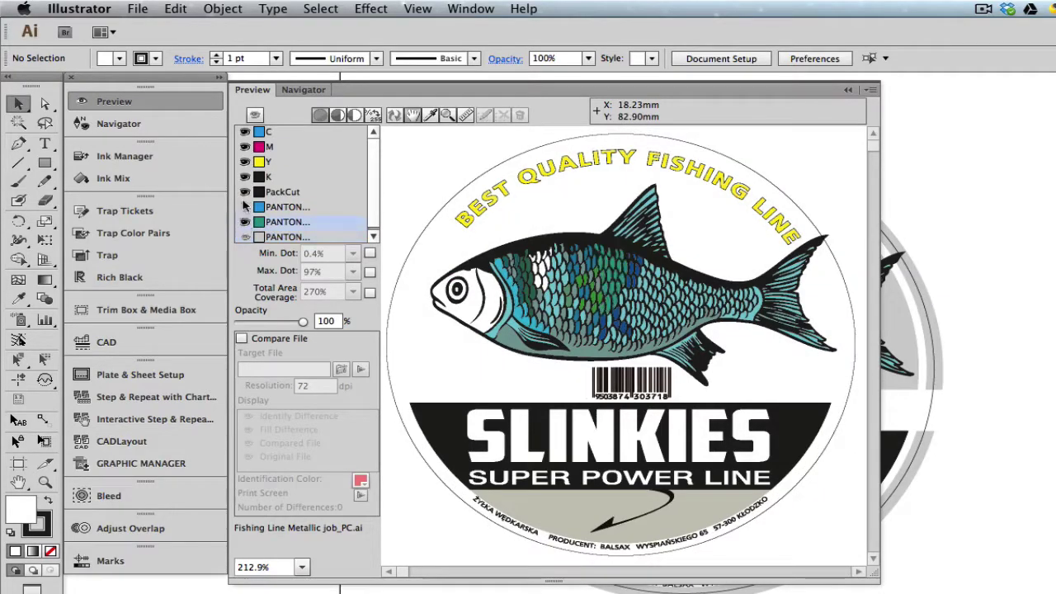
click(245, 207)
click(245, 237)
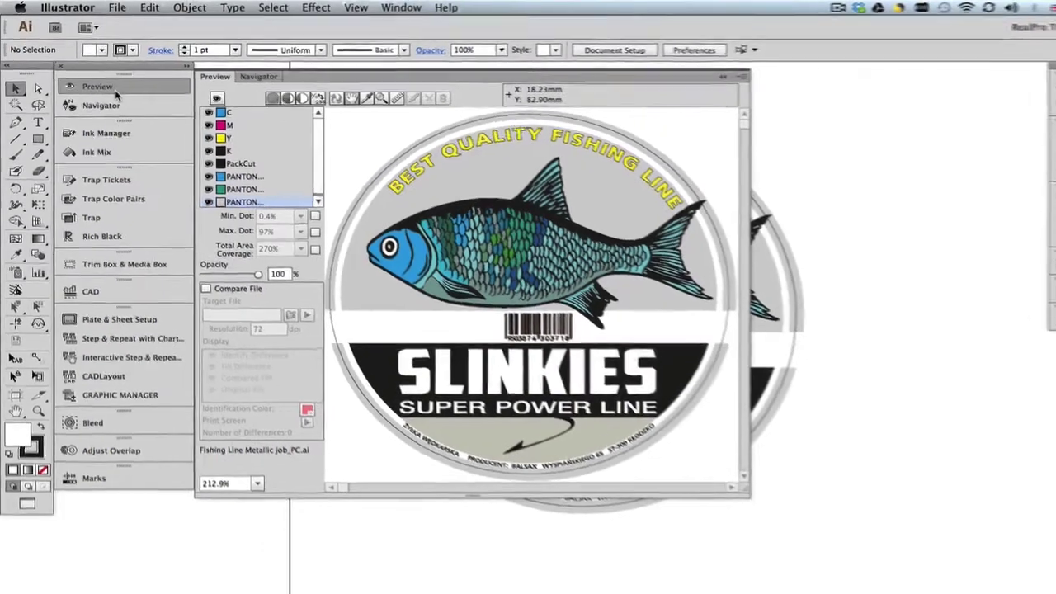
click(135, 106)
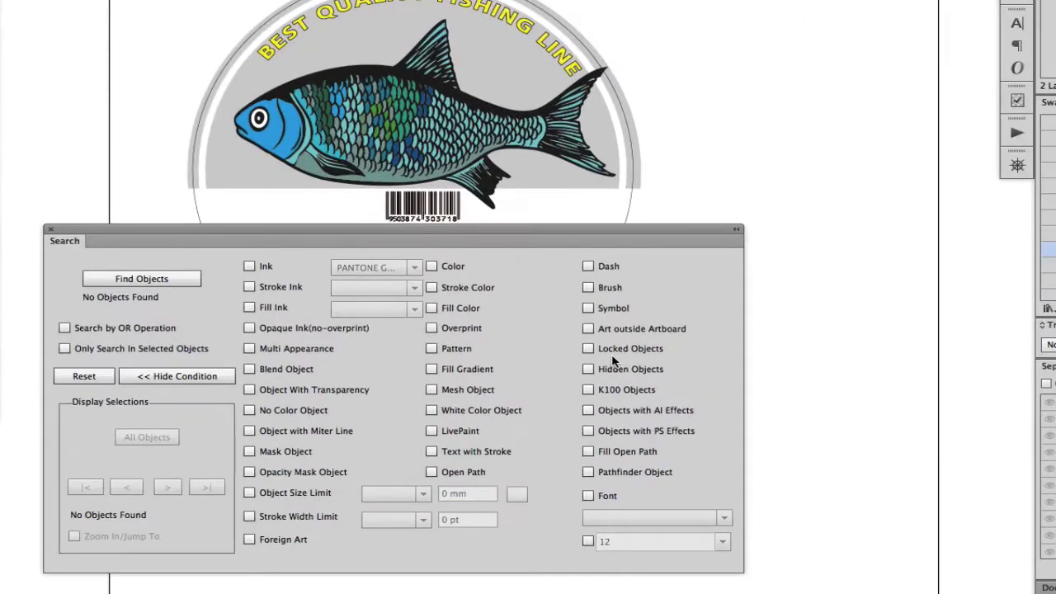
Step: Search for overprinting objects that use PANTONE Green ink
drag(466, 225, 442, 202)
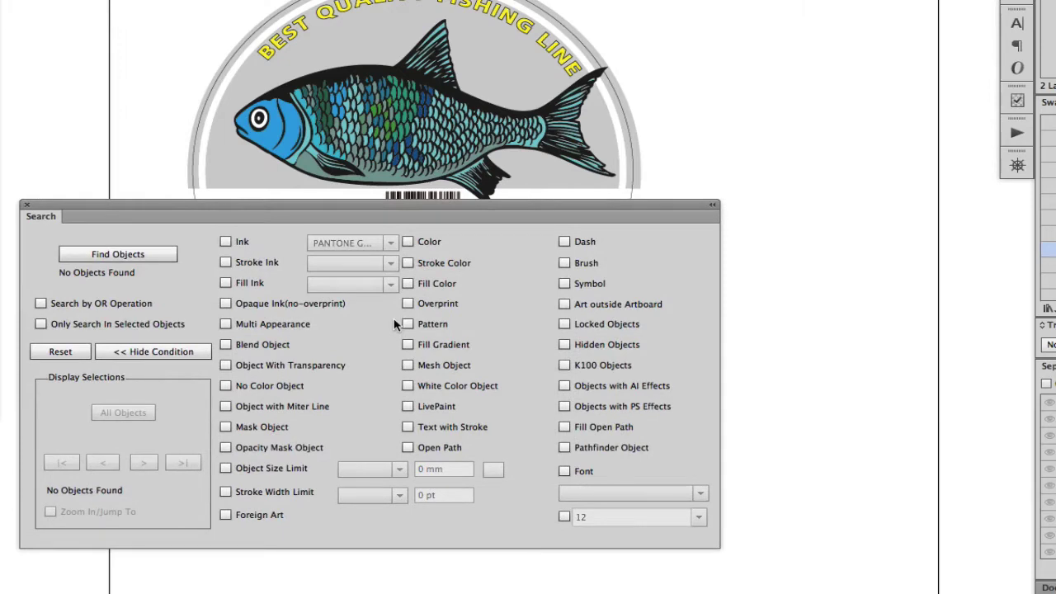
click(366, 242)
scroll(392, 307, down, 2)
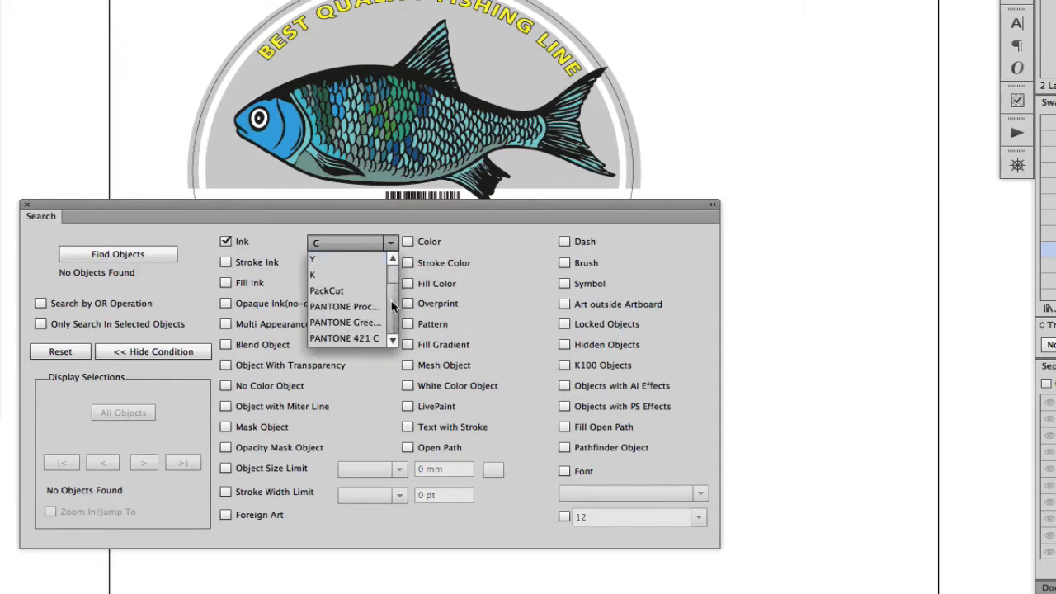
click(351, 323)
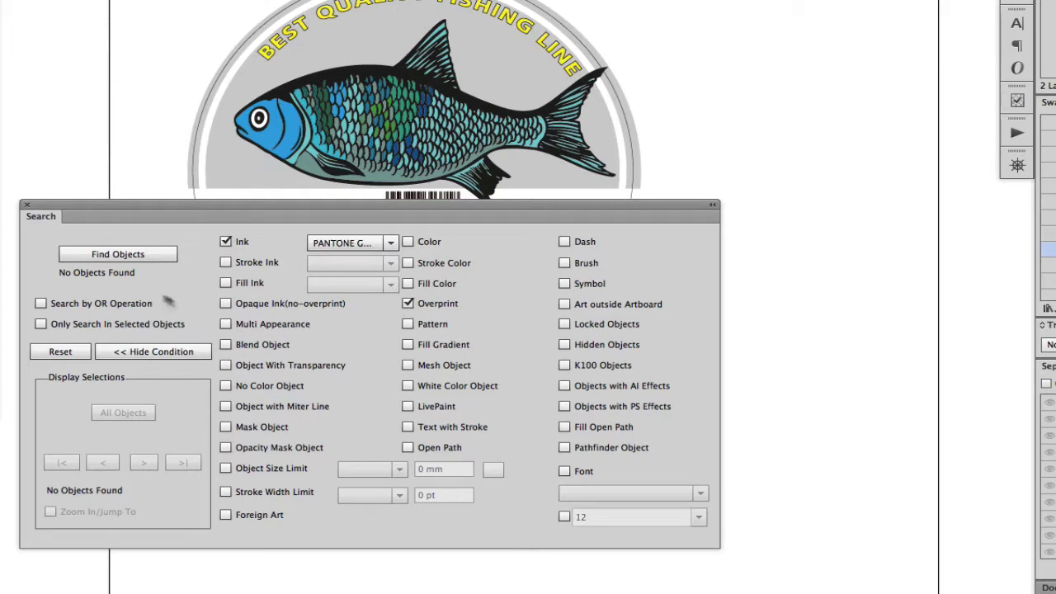
click(149, 261)
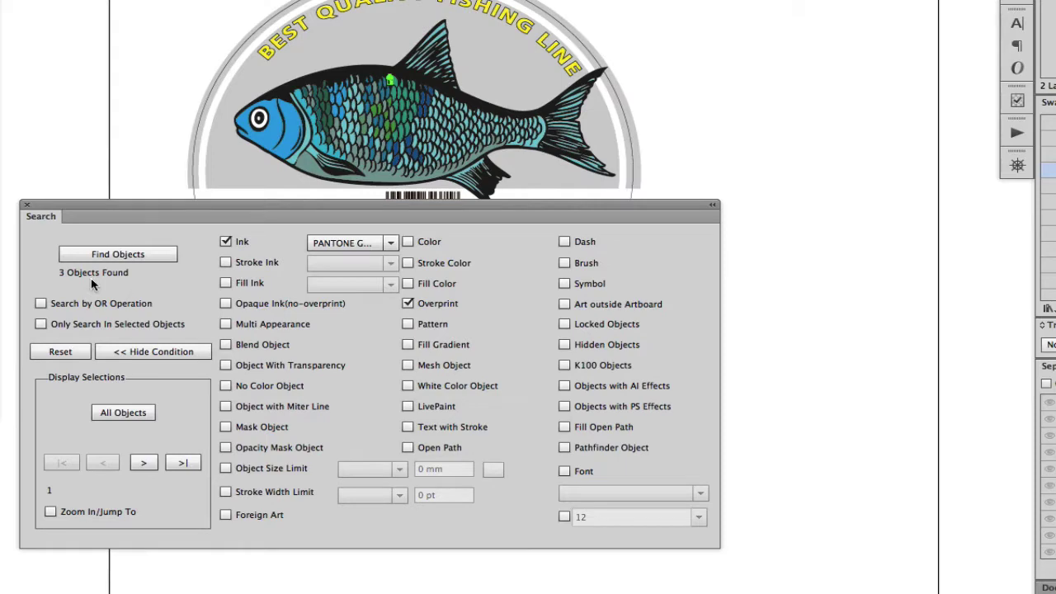
Step: Enable Zoom In/Jump To, step to the next found object, then select all three
click(50, 511)
click(143, 463)
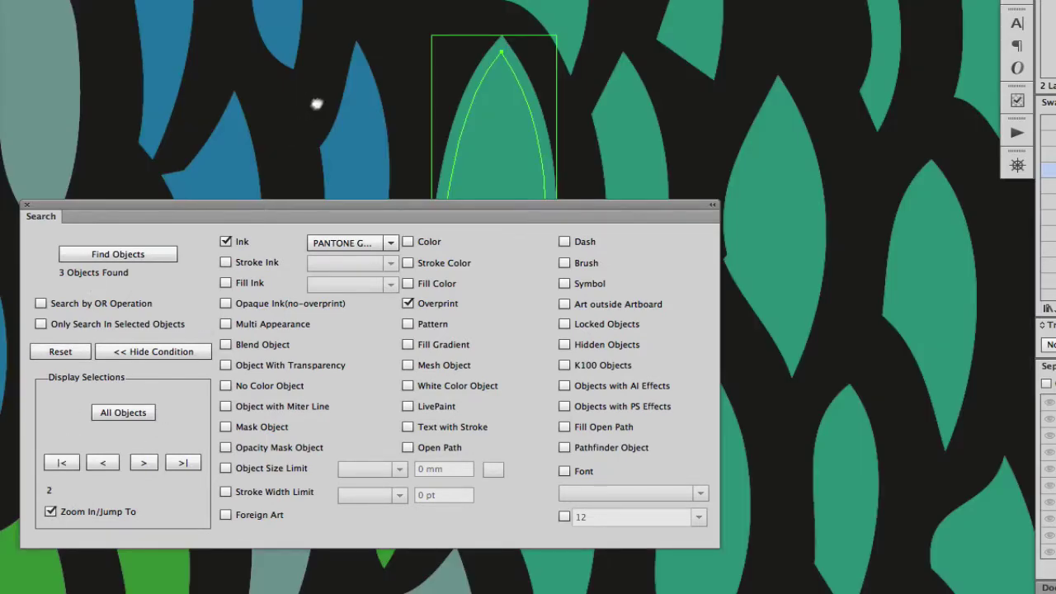
scroll(306, 110, down, 5)
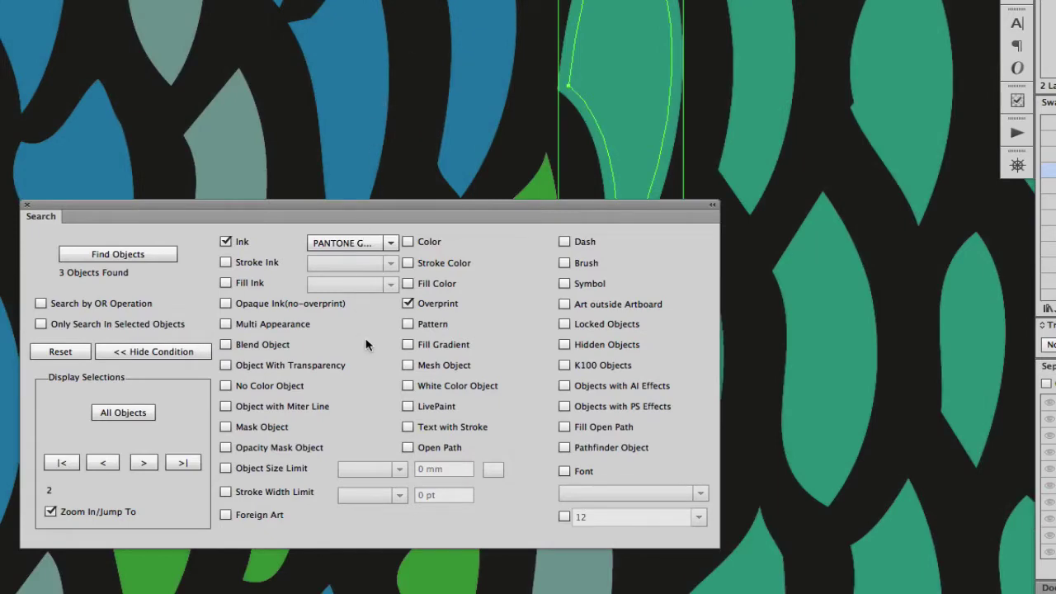
click(123, 412)
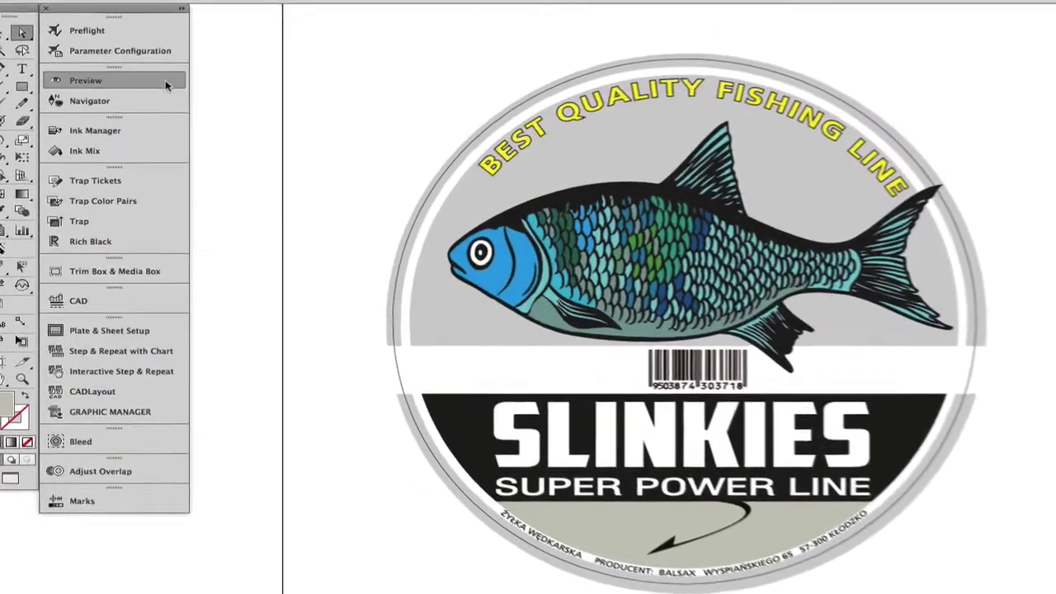
Step: Check the first two PANTONE separations off and back on in Preview
click(81, 111)
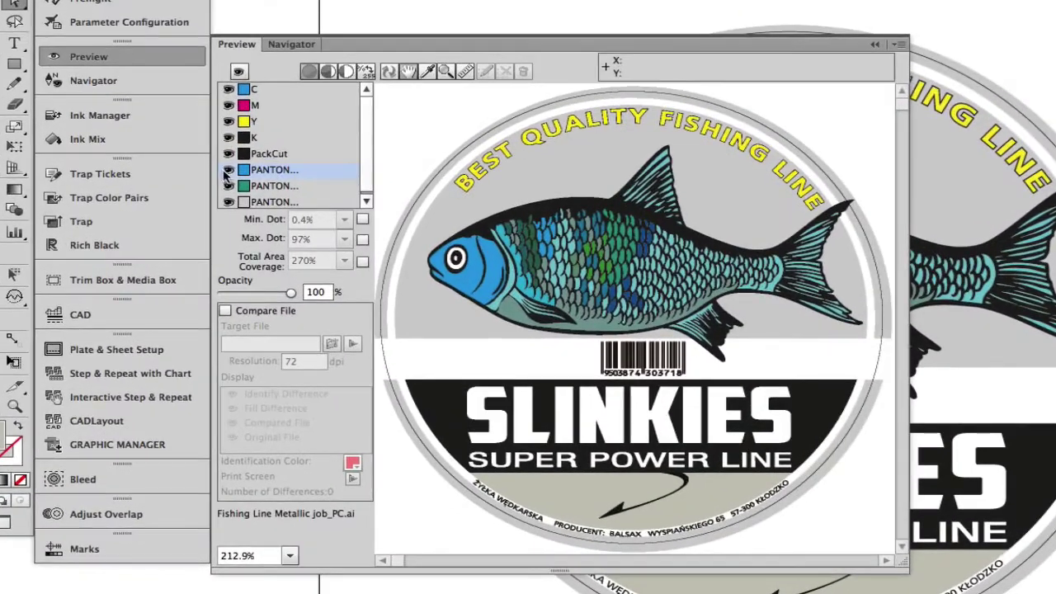
click(217, 173)
click(217, 188)
click(229, 185)
click(229, 170)
click(163, 56)
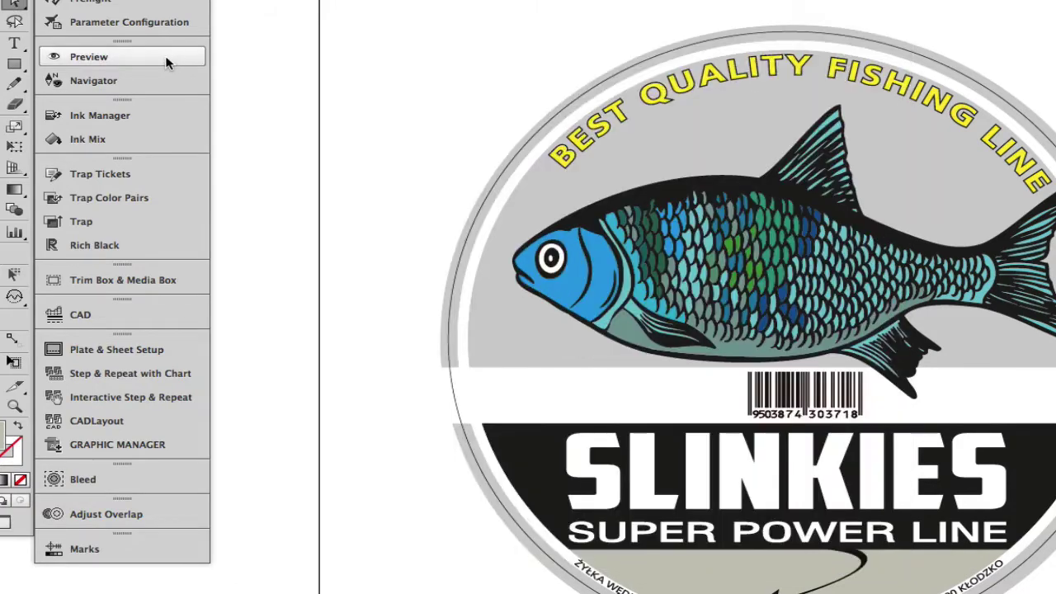
Step: In Ink Manager, delete then restore PANTONE Process Cyan C, and convert PANTONE Green C to it
click(182, 118)
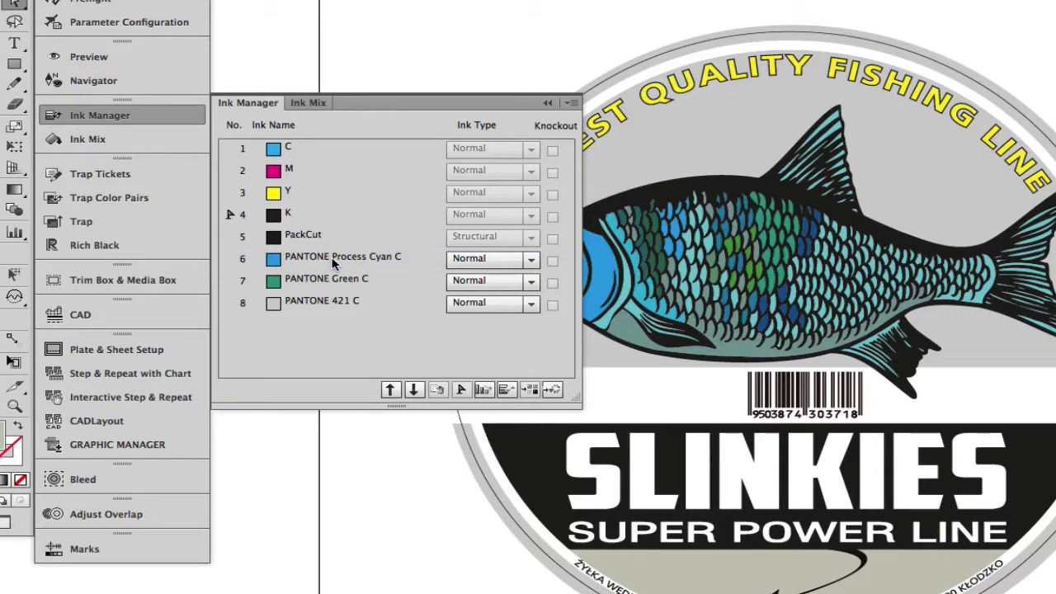
click(525, 391)
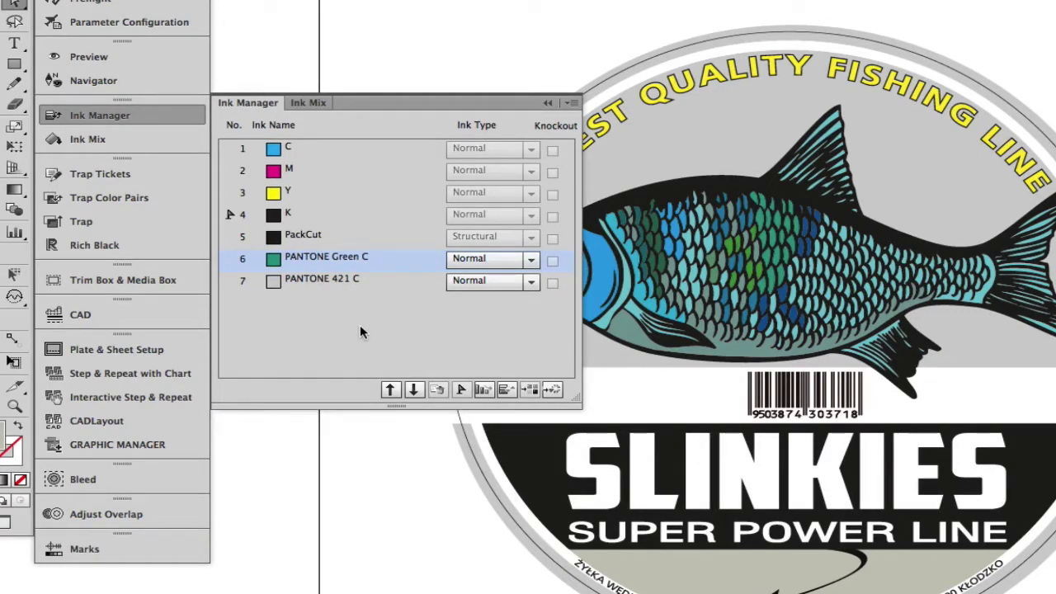
key(ctrl+z)
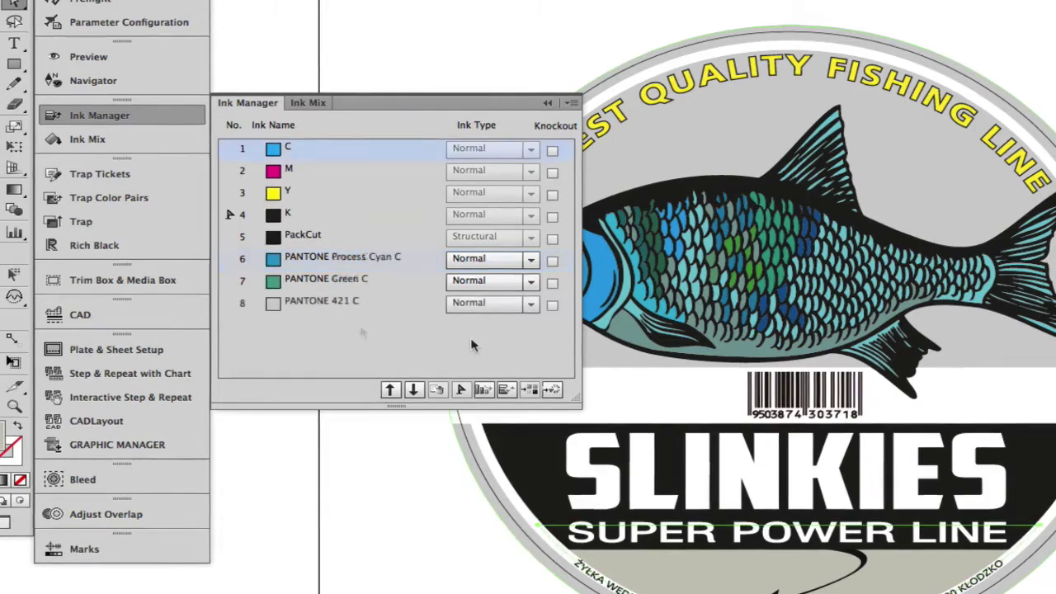
click(551, 389)
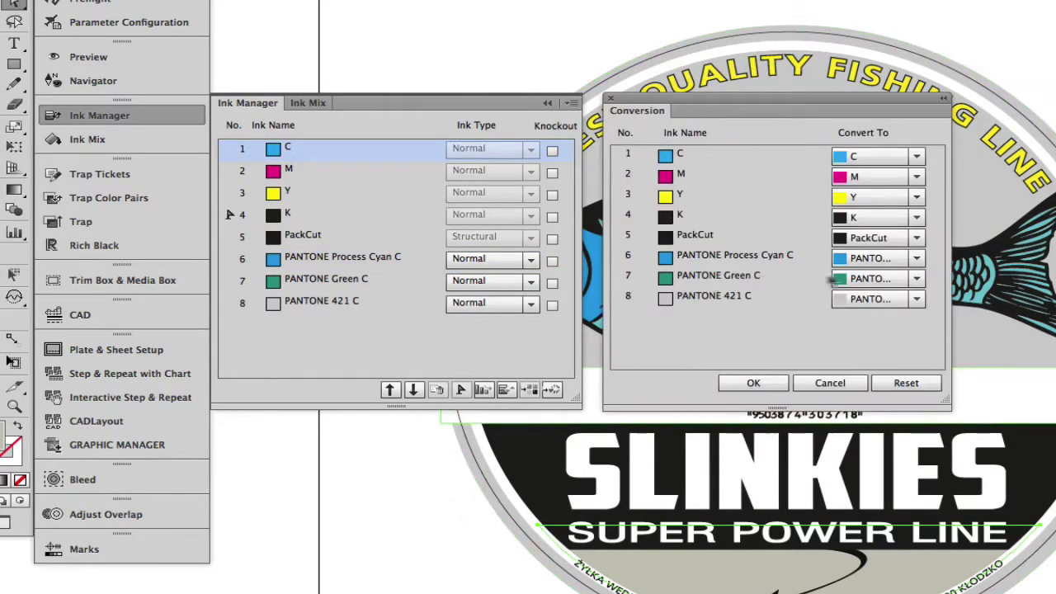
click(876, 280)
click(872, 324)
click(765, 383)
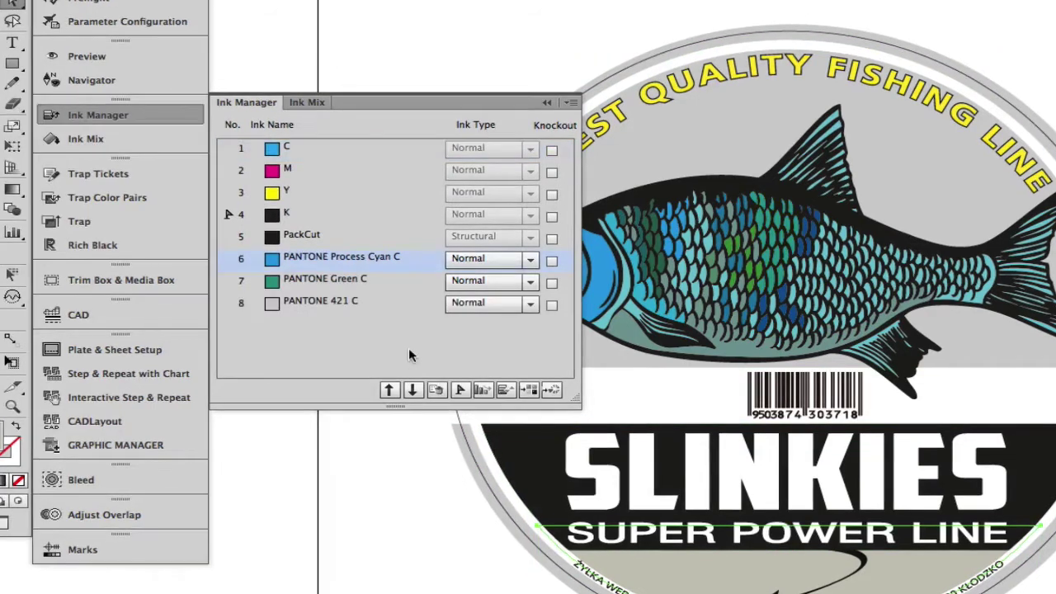
Step: Move PANTONE Process Cyan C down and back up, then make PANTONE Green C Opaque
click(413, 390)
click(390, 390)
click(415, 340)
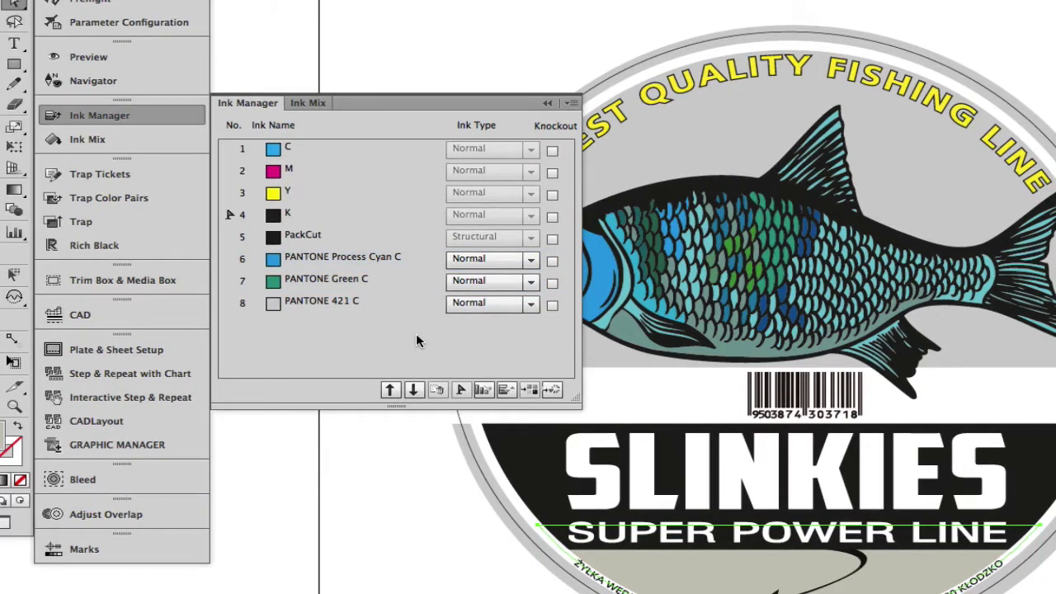
click(507, 282)
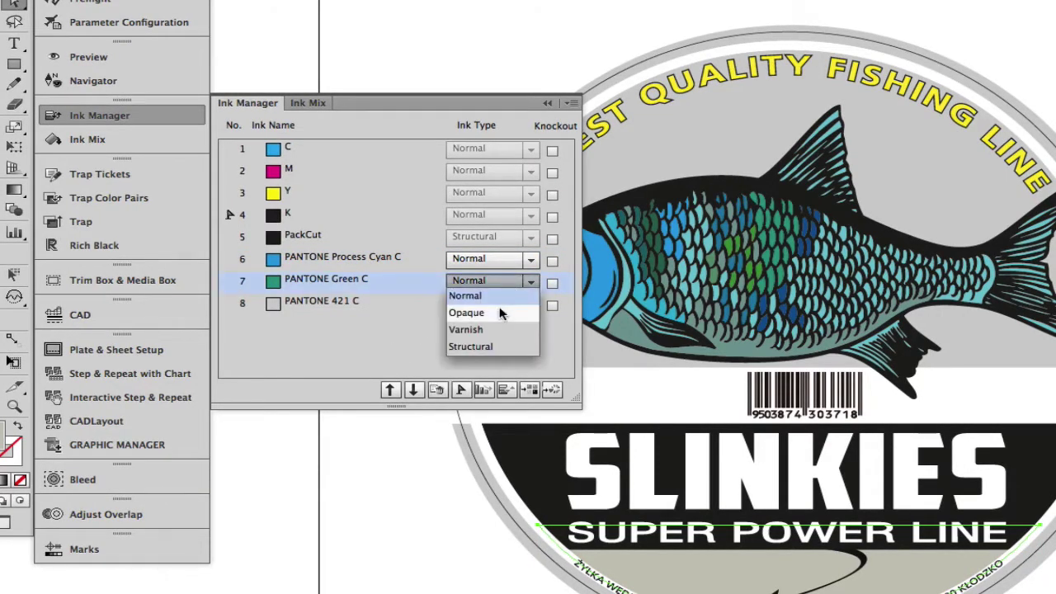
click(501, 314)
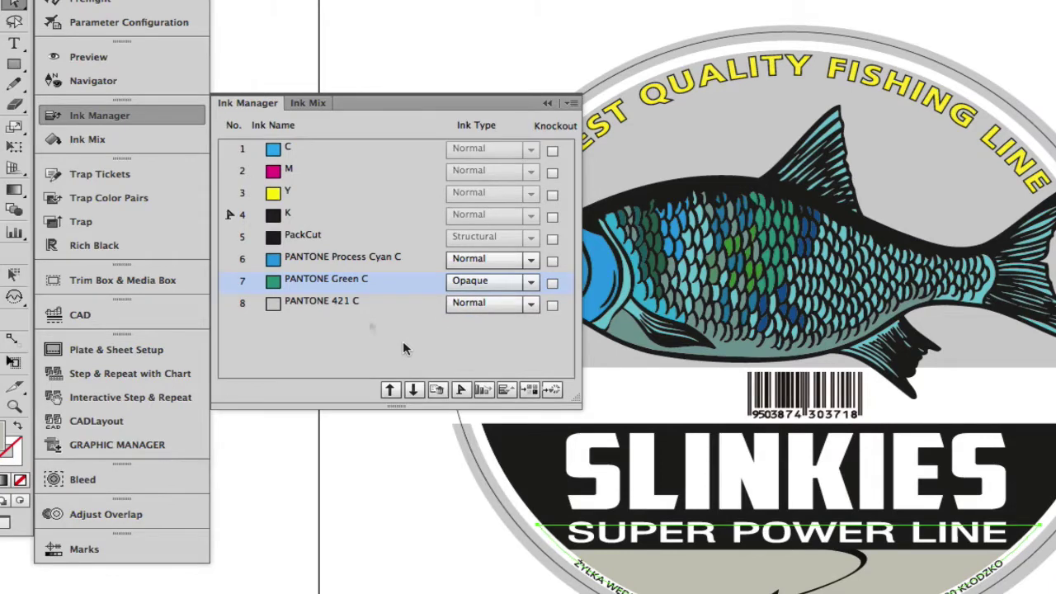
Step: In Ink Mix, set PANTONE Process Cyan C to 100% and magenta to 38%
click(310, 104)
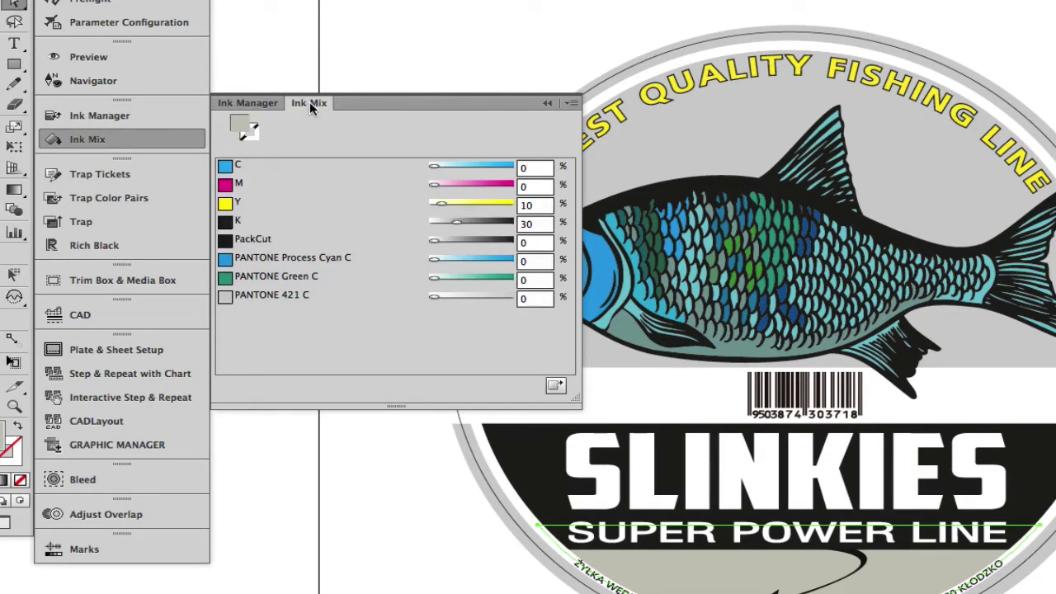
drag(434, 260, 519, 260)
drag(434, 185, 462, 185)
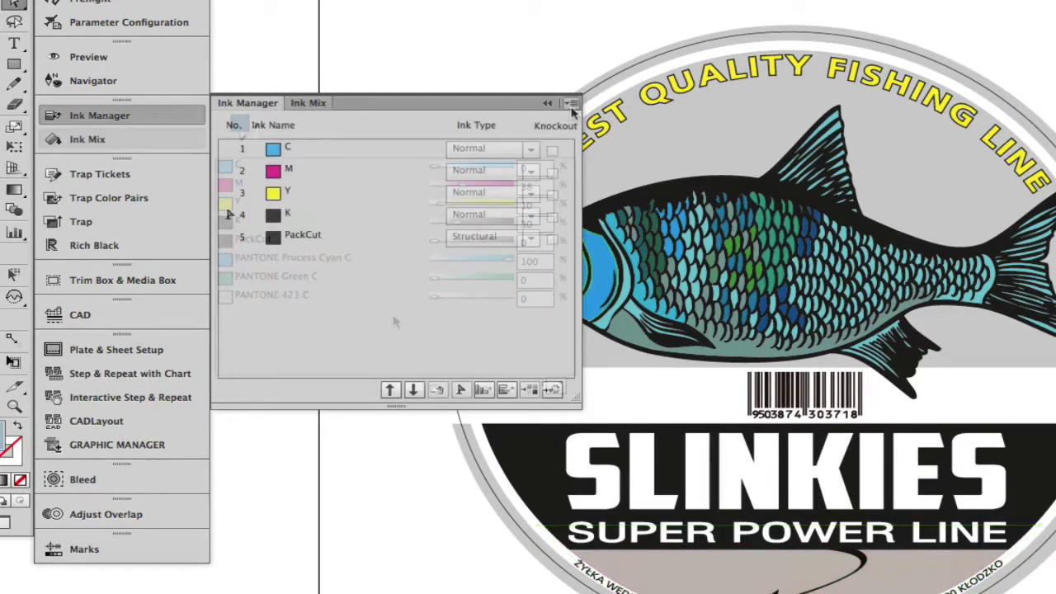
Step: Create a Pack Ink Book ink named White Ink previewed at C 50 and add it to Ink Manager
click(571, 103)
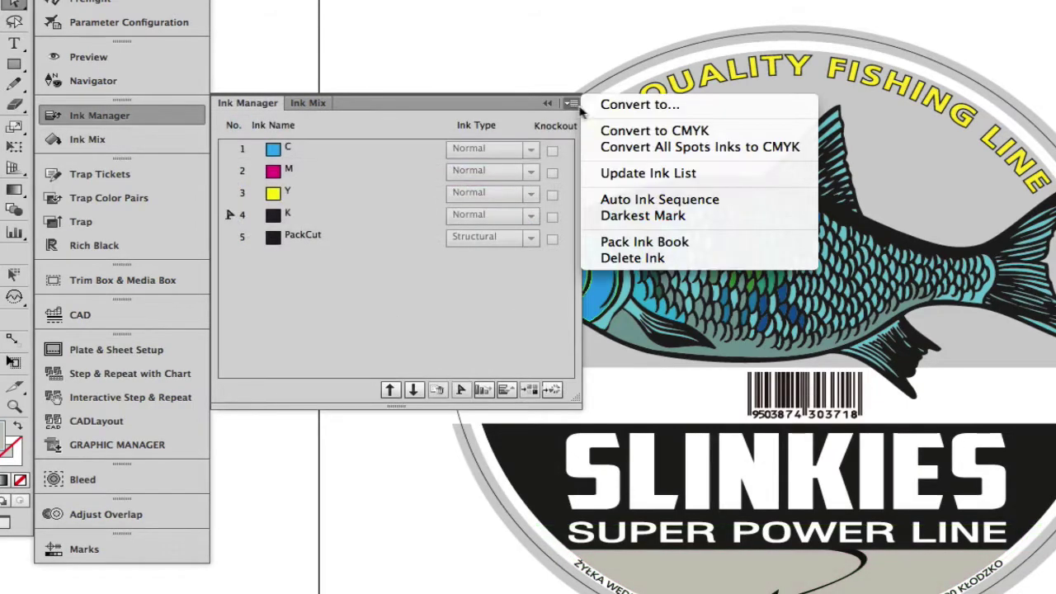
click(731, 242)
double_click(608, 139)
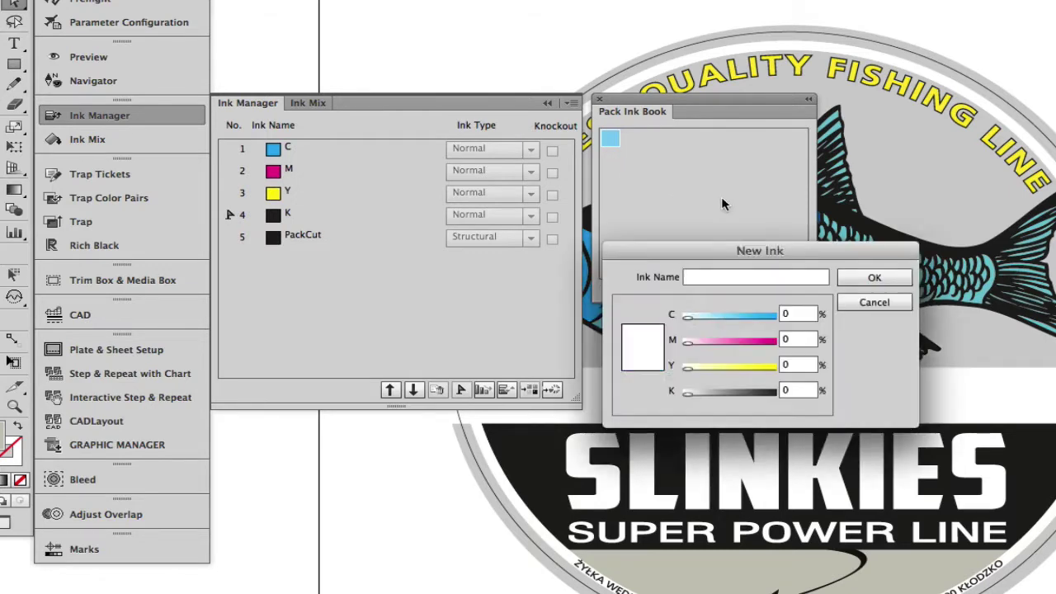
click(874, 279)
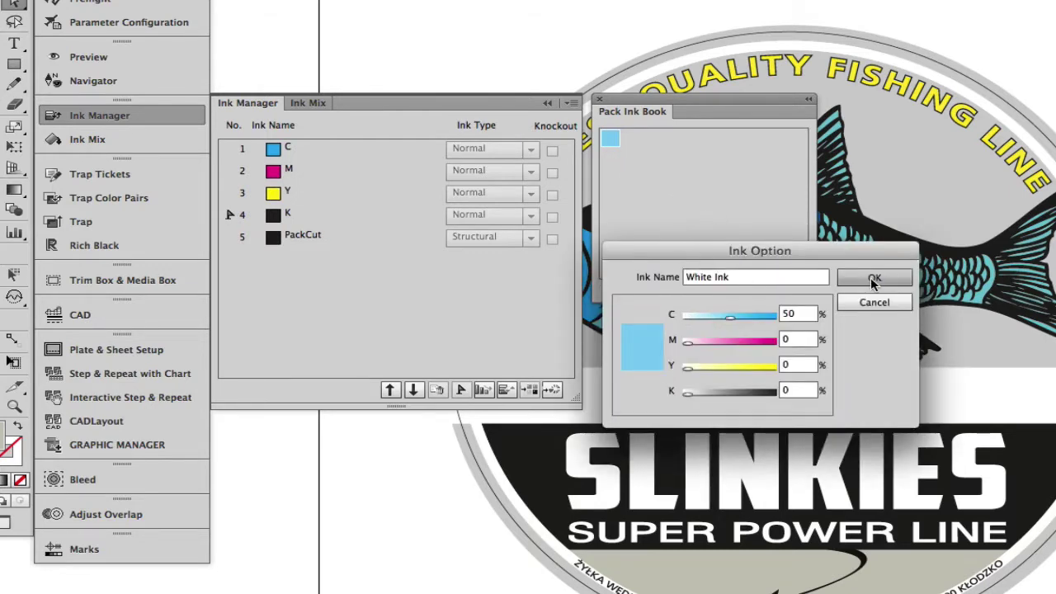
click(609, 138)
click(781, 291)
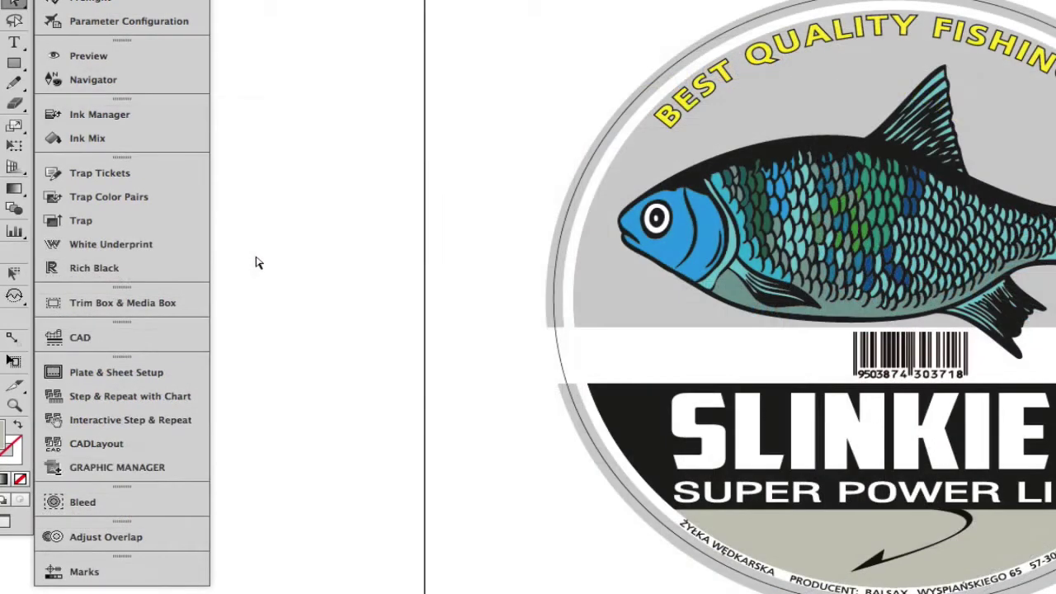
Step: Apply a 2 mm White Ink underprint to the label's outer circle
click(201, 244)
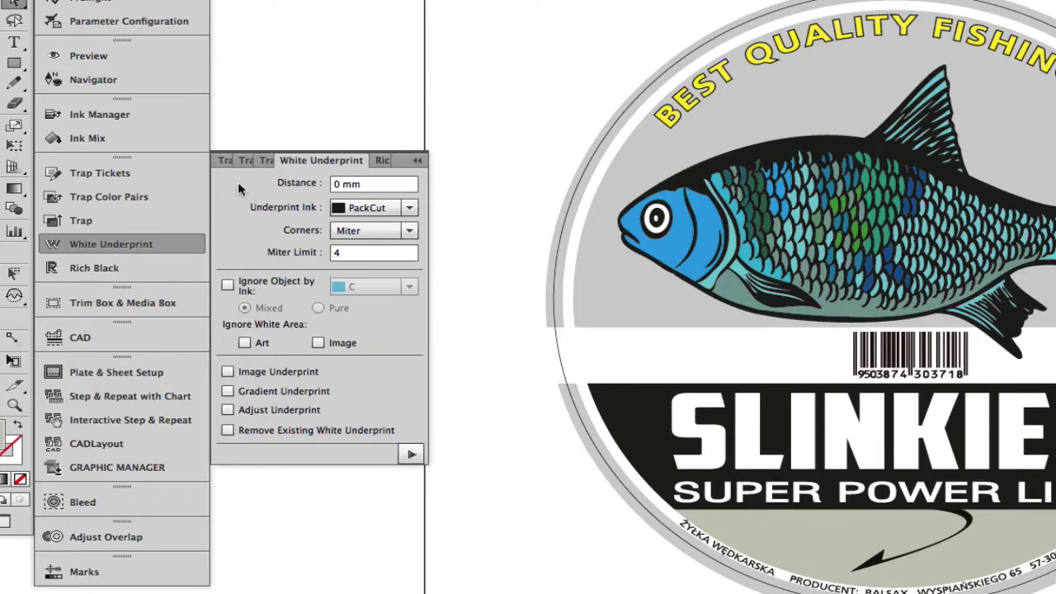
click(367, 186)
drag(367, 186, 328, 184)
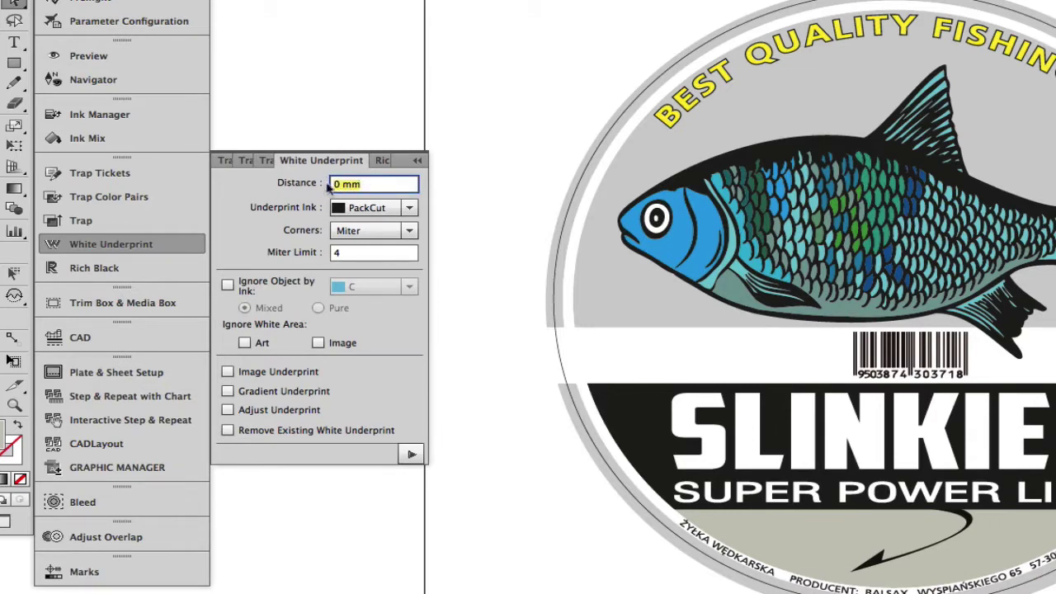
text(2)
key(Tab)
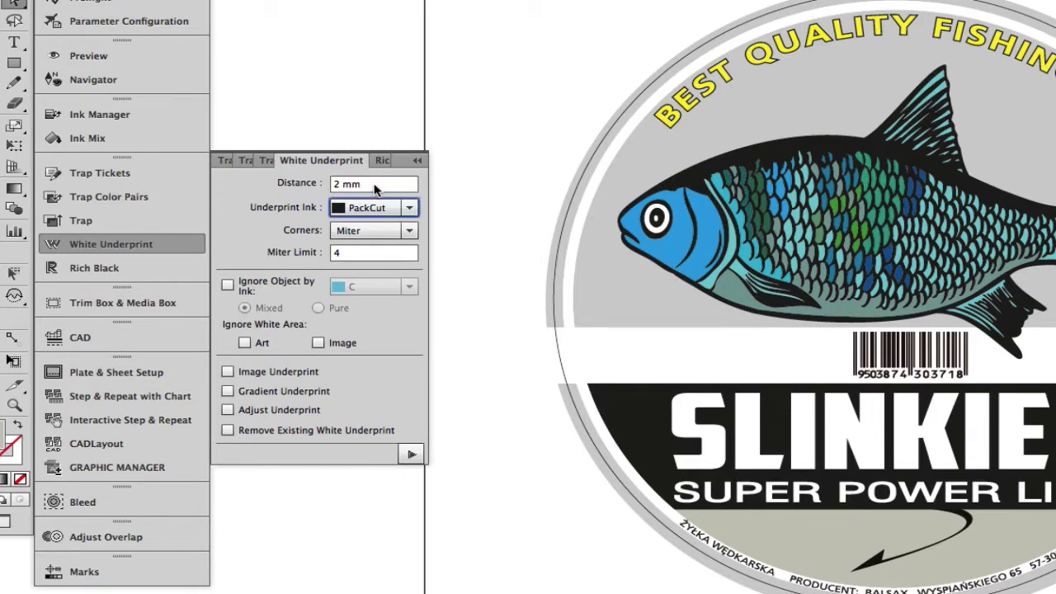
click(387, 207)
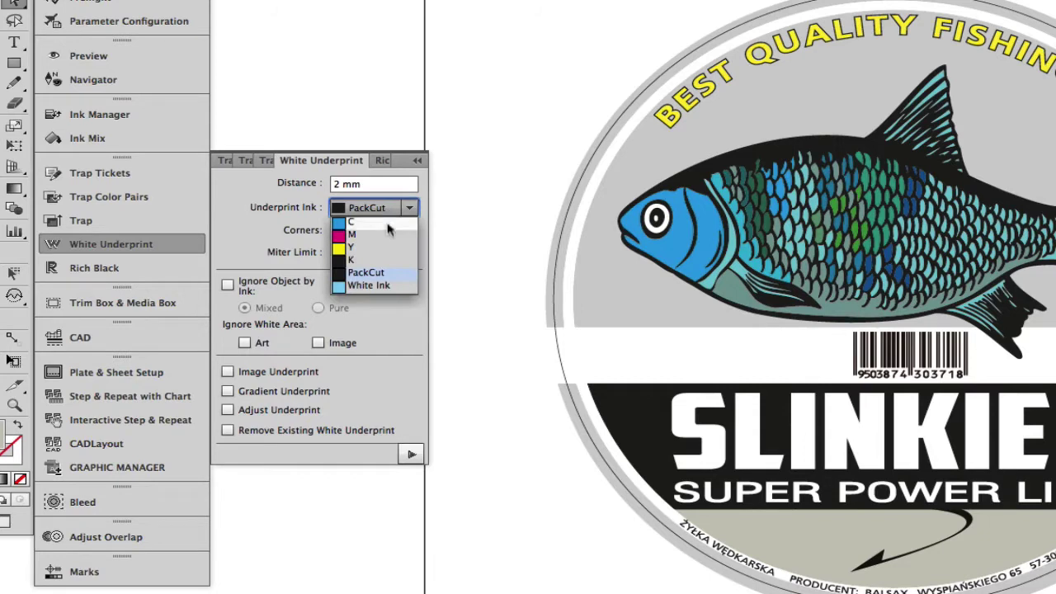
click(382, 287)
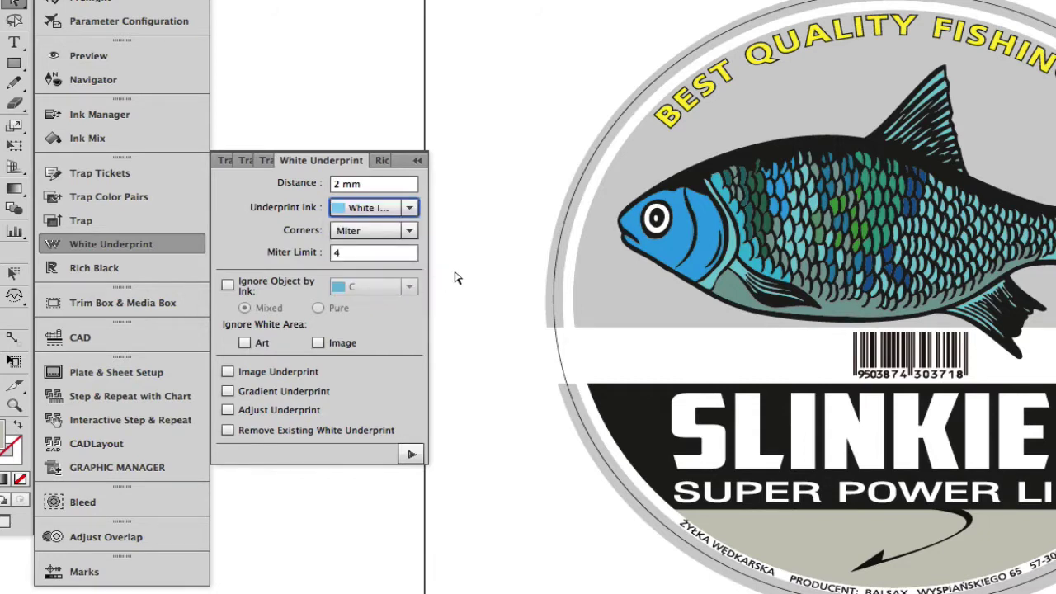
click(611, 123)
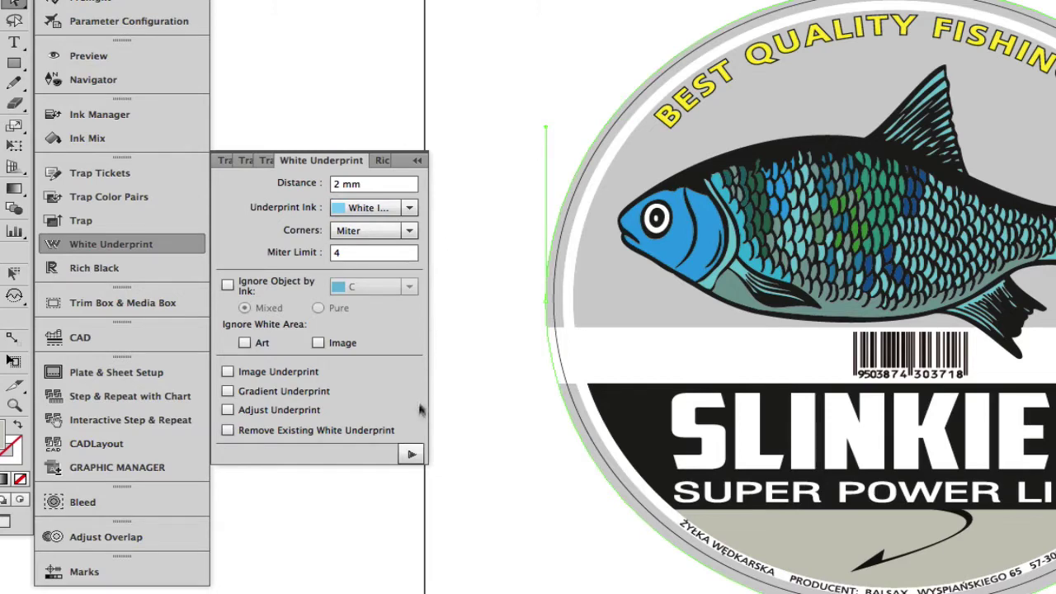
click(411, 454)
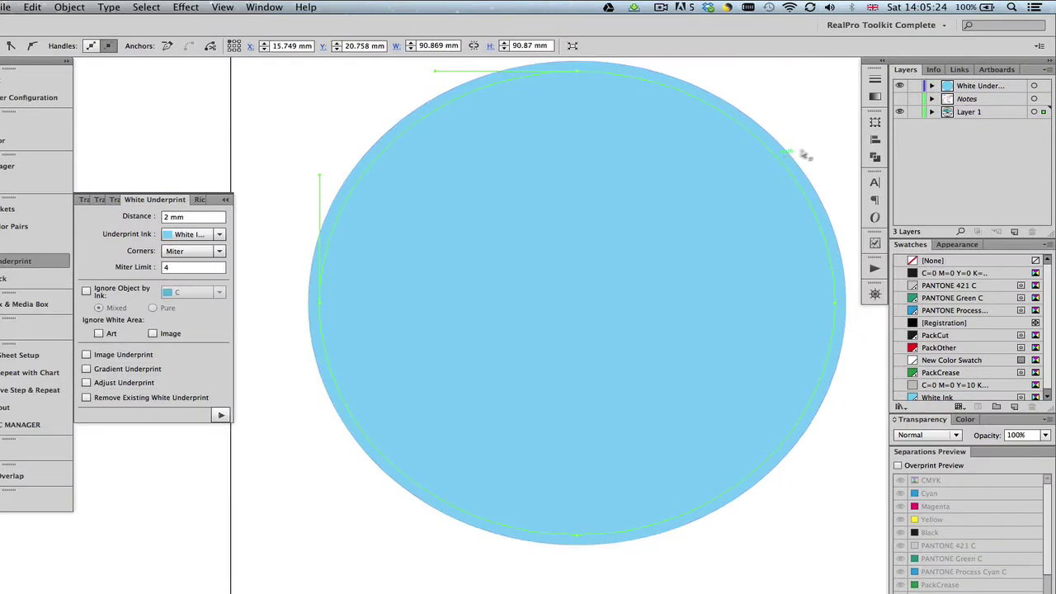
Step: Float the Layers panel and toggle the White Underprint layer off and on, leaving it hidden
drag(904, 70, 665, 109)
click(661, 126)
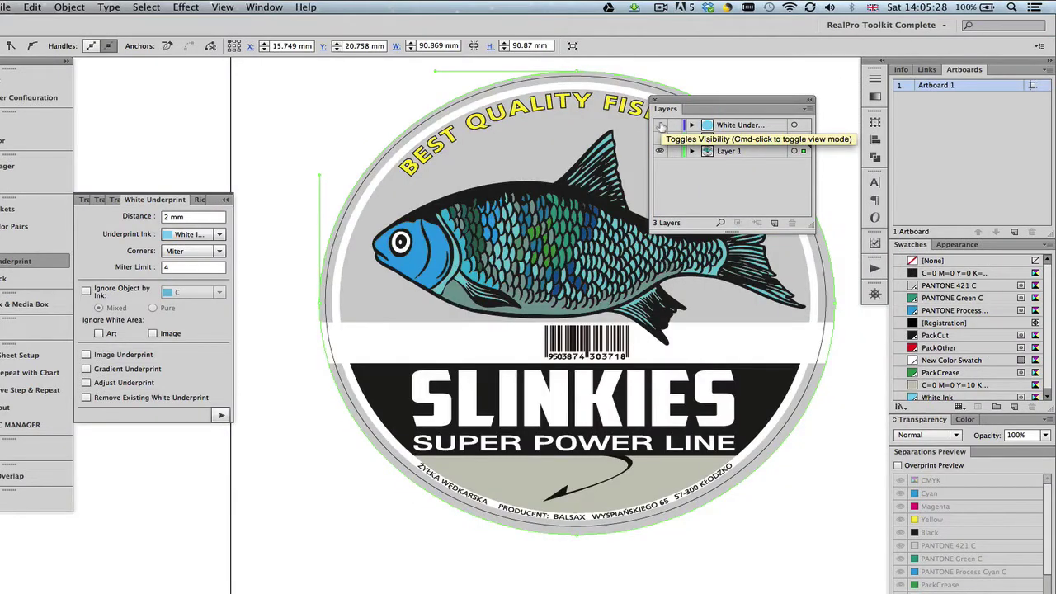
click(660, 126)
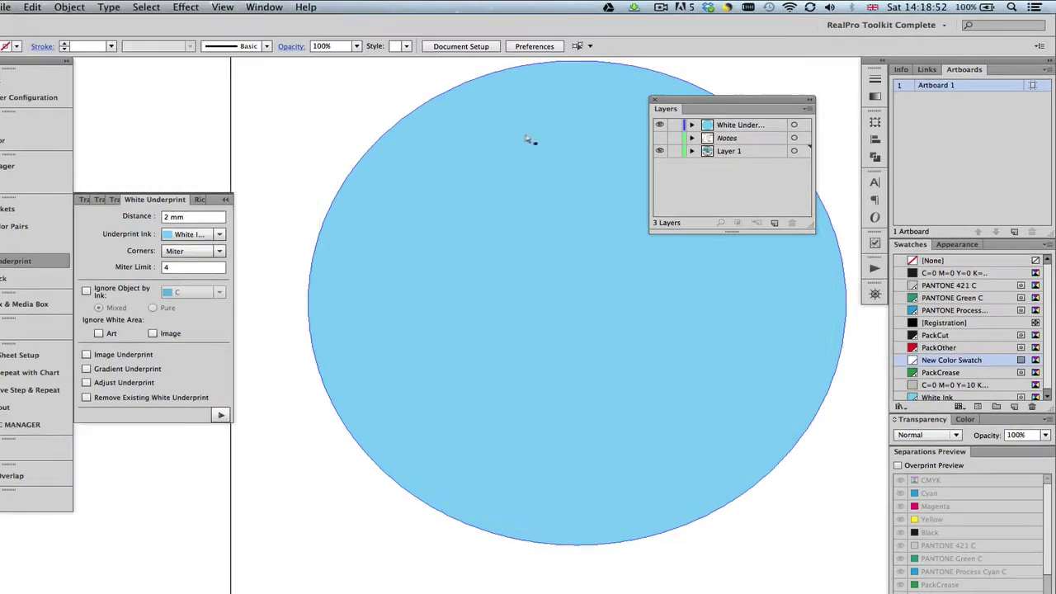
click(659, 126)
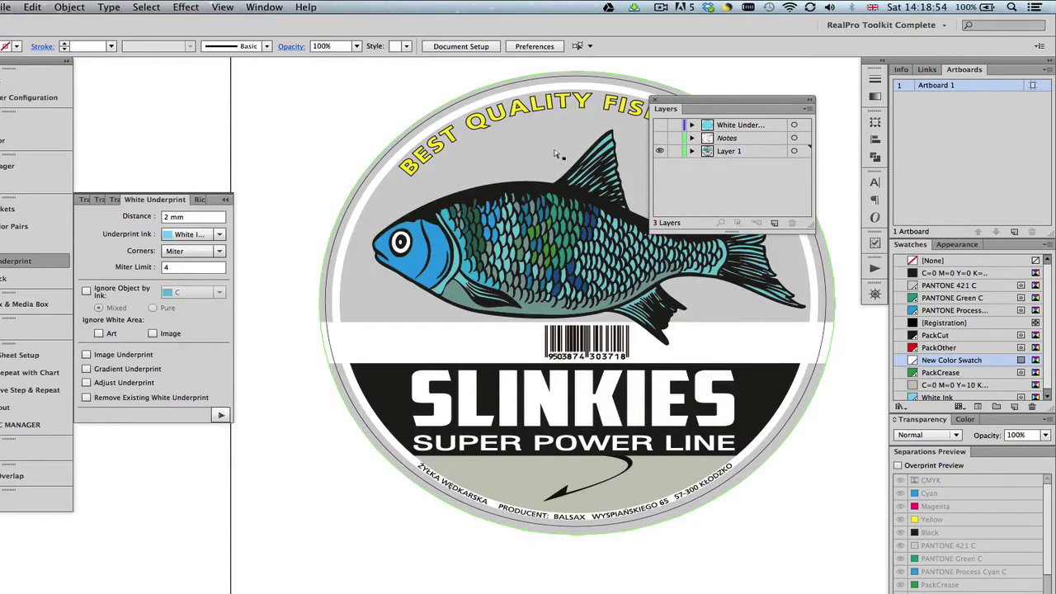
click(509, 185)
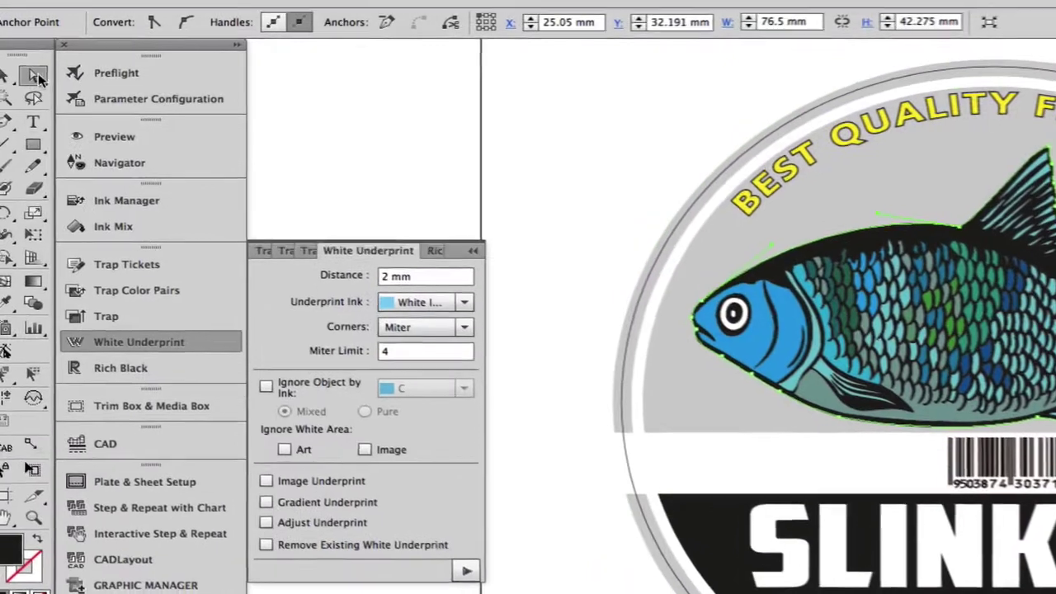
Step: Select the fish and SLINKIES letters with Area Direct Selection and apply a 0 mm underprint
click(48, 75)
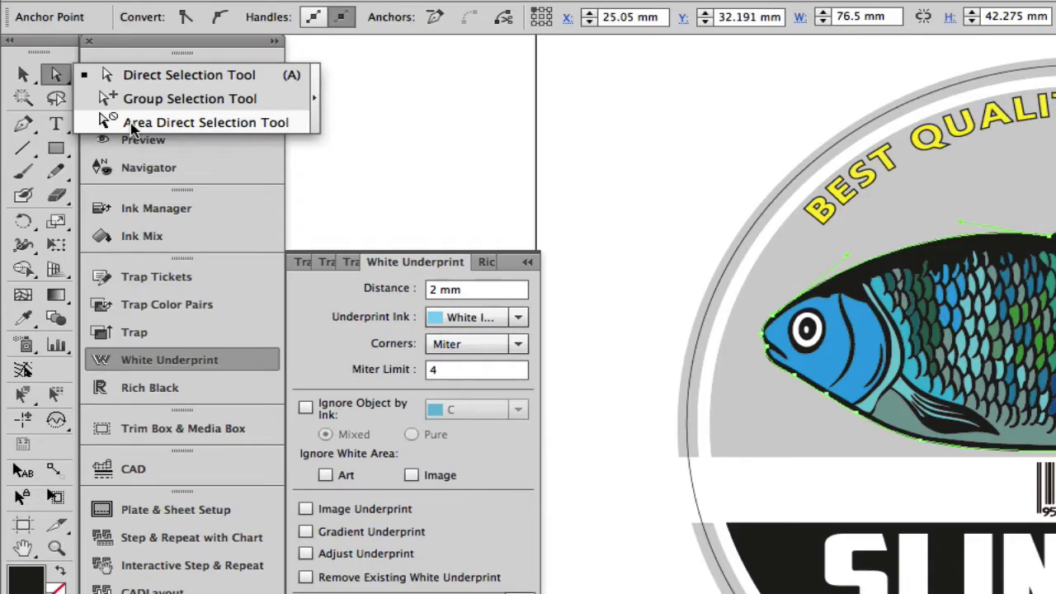
click(165, 122)
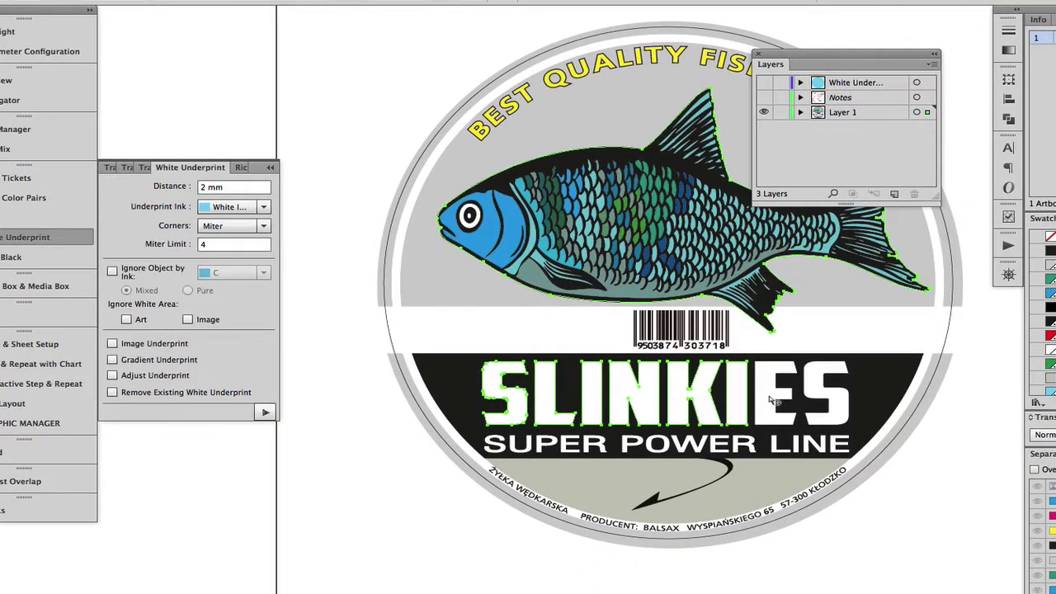
shift+click(825, 399)
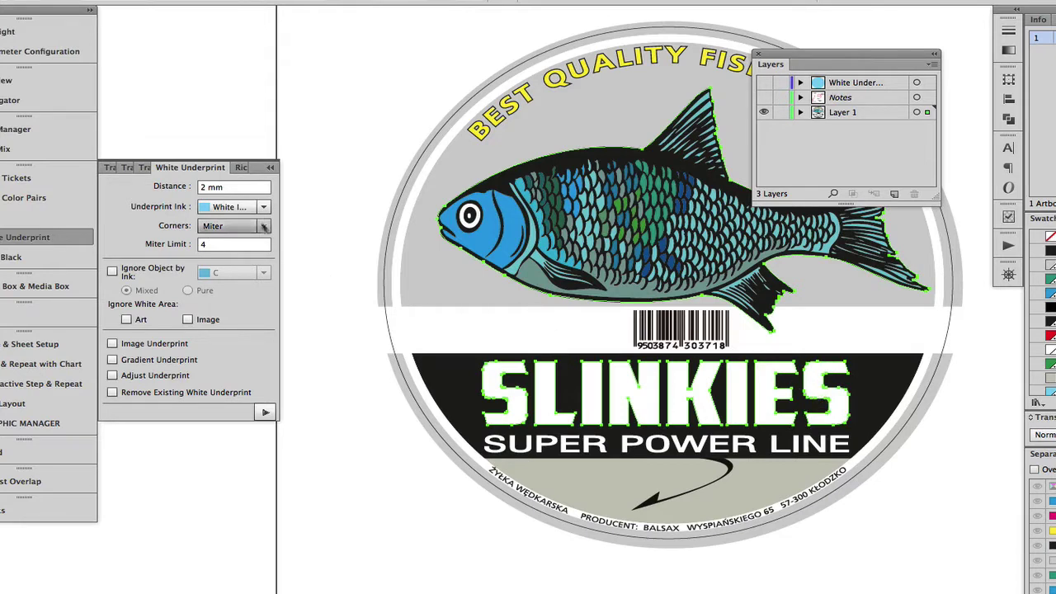
click(237, 188)
text(0)
click(265, 411)
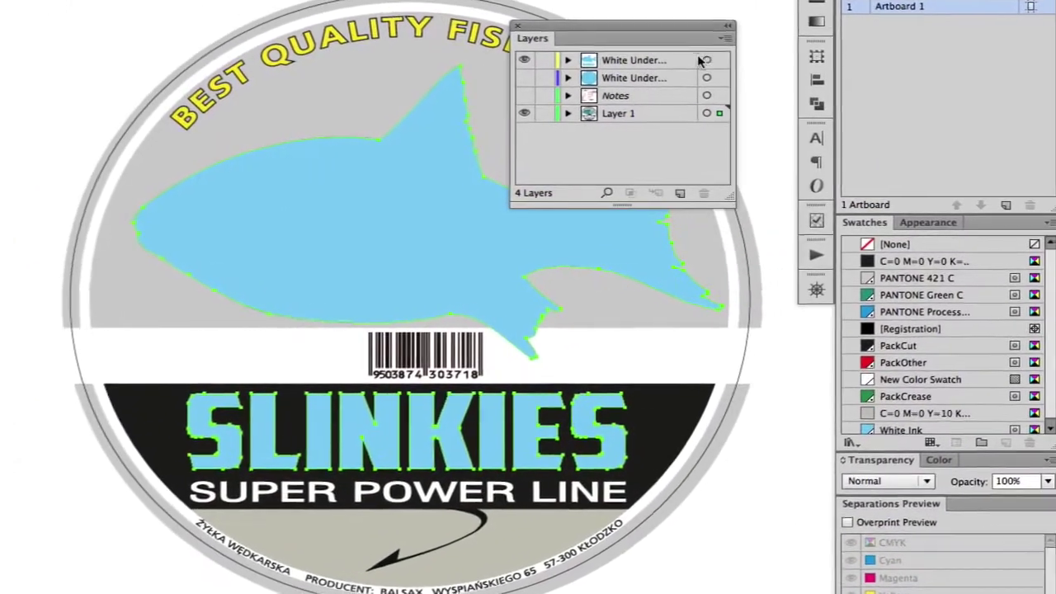
Step: Set the new underprint's White Ink tint to 0 so it shows white, and reshow the circle layer
click(787, 69)
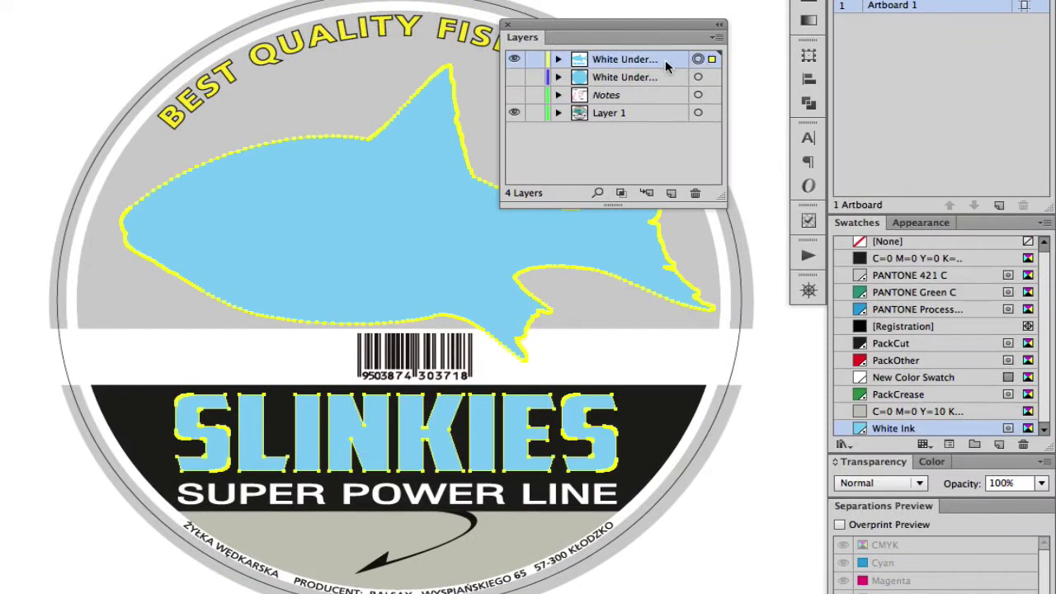
click(932, 462)
mouse_move(999, 460)
mouse_down()
mouse_move(903, 468)
mouse_move(895, 482)
mouse_up()
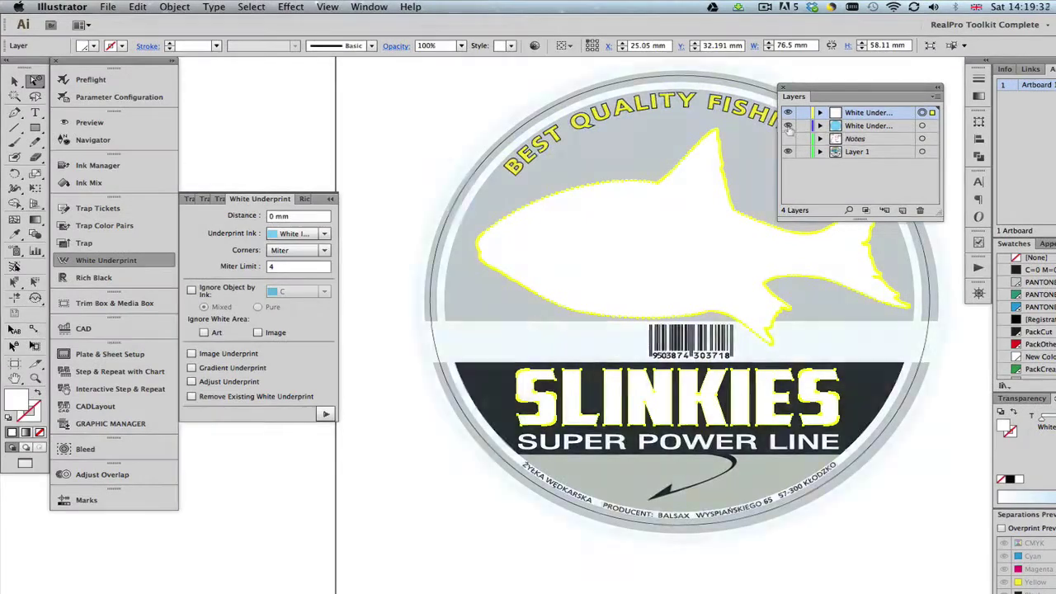
click(787, 125)
click(89, 122)
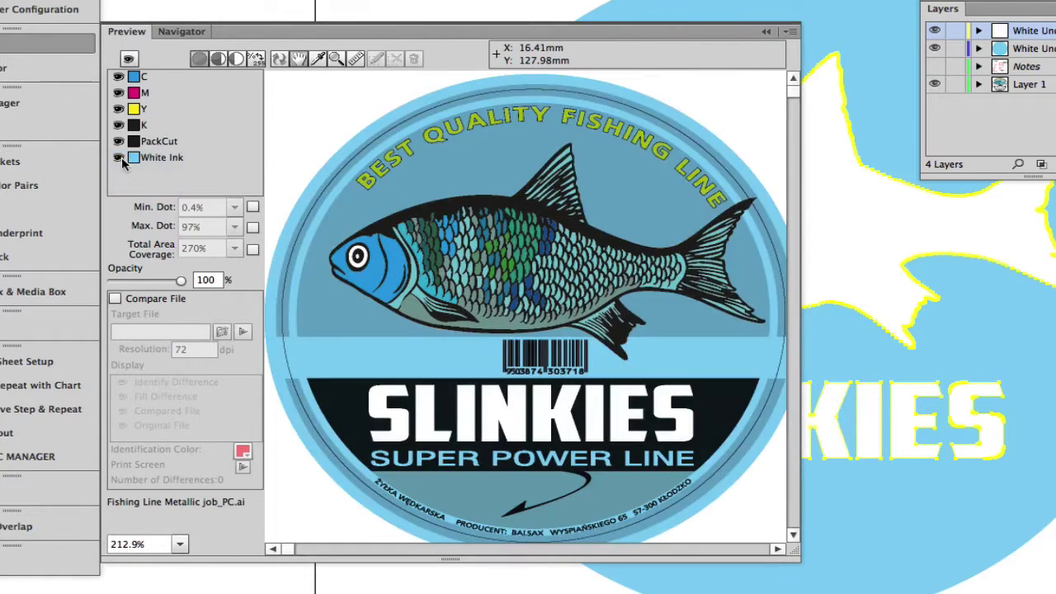
Step: Hide PackCut, K, Y, M and C to view White Ink alone, then restore all separations
click(118, 141)
click(118, 125)
click(118, 108)
click(118, 92)
click(119, 76)
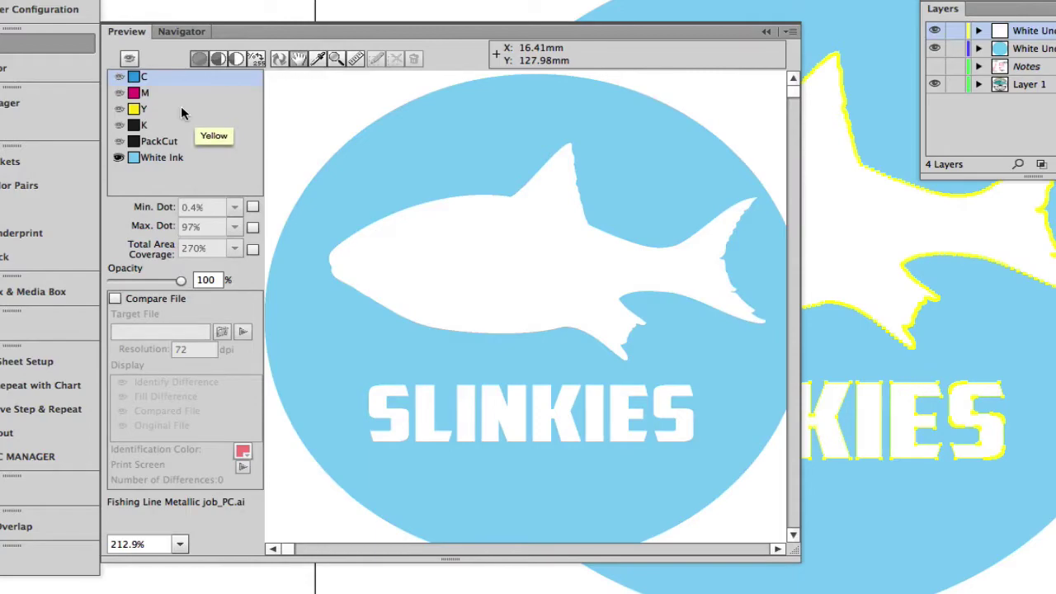
click(129, 58)
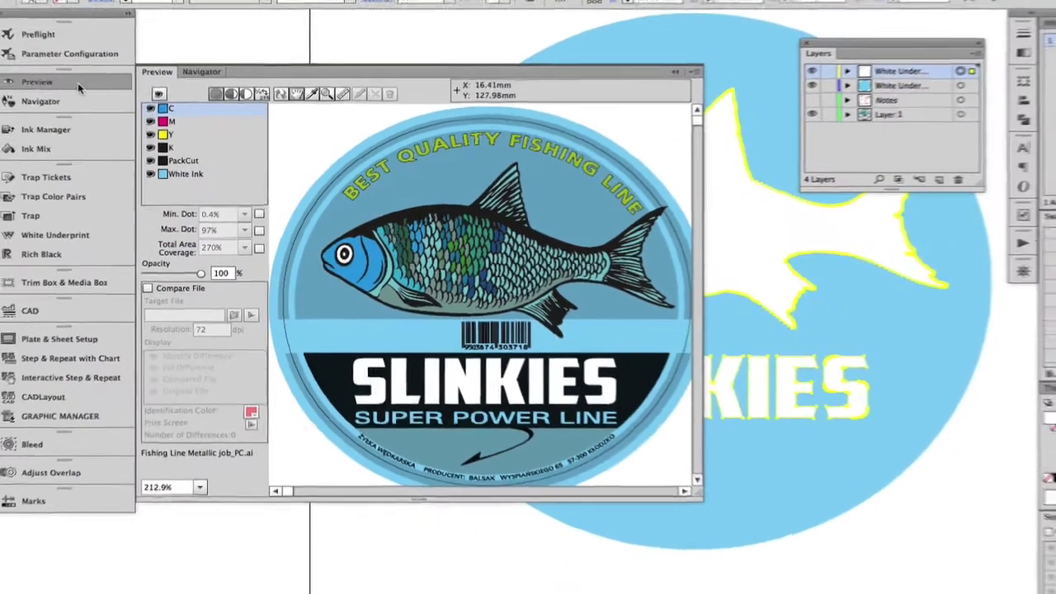
click(49, 43)
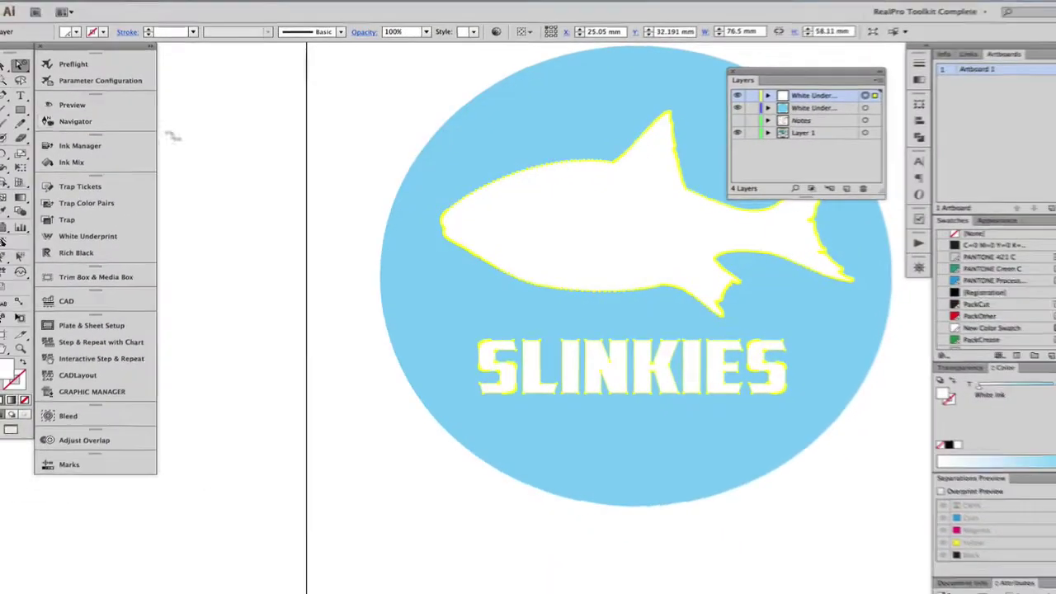
Step: Deselect the artwork and hide both White Underprint layers
click(344, 145)
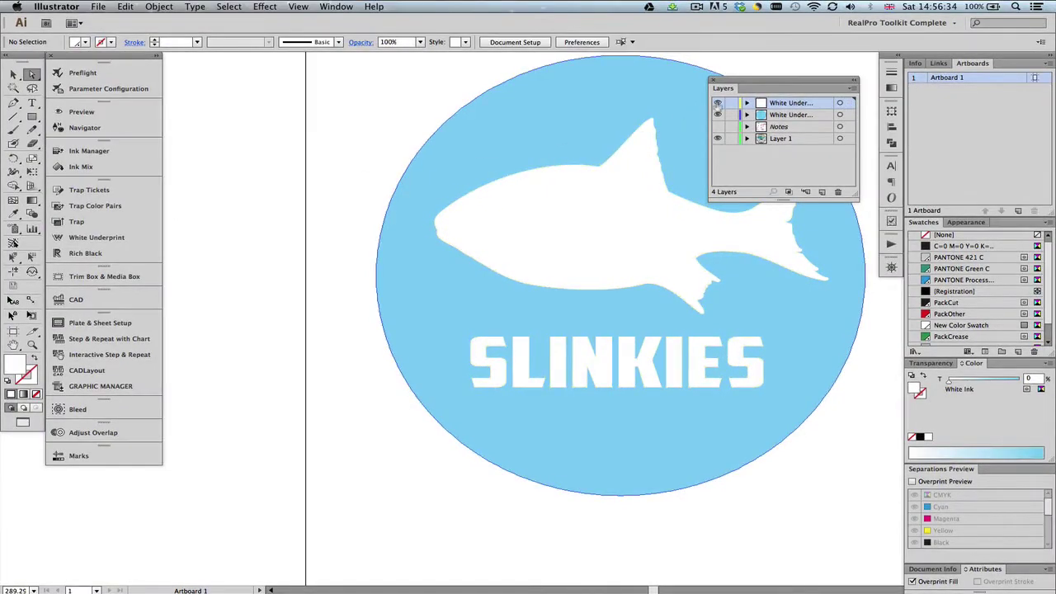
click(716, 103)
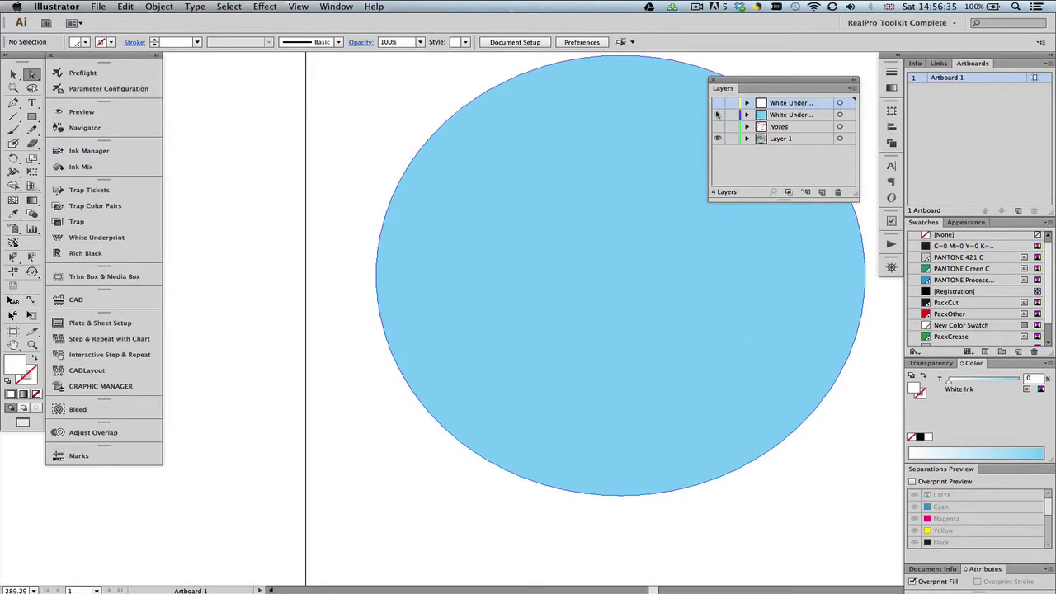
click(717, 115)
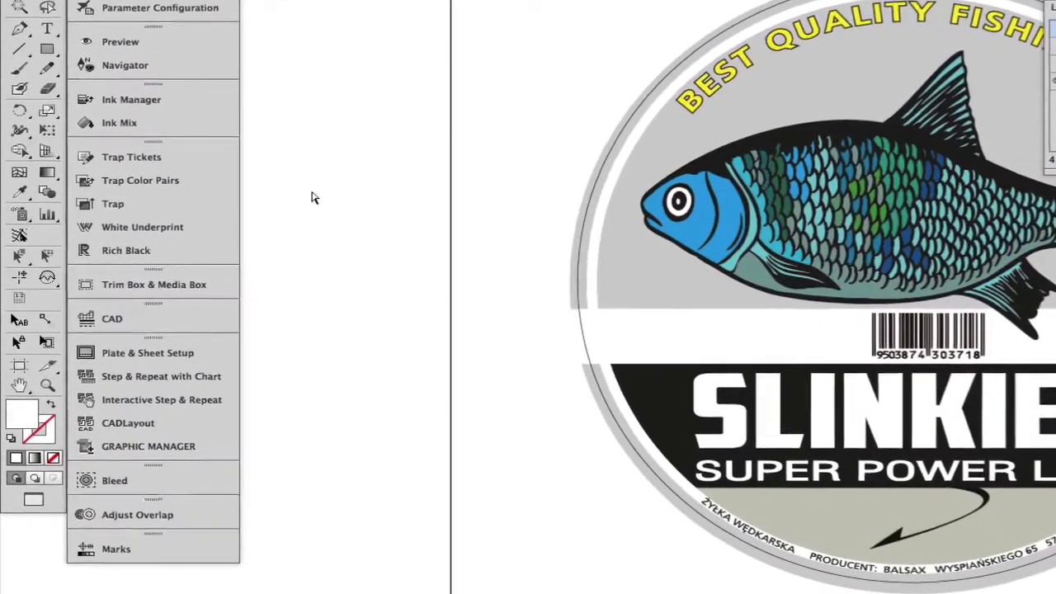
Step: Run Rich Black on all objects: target K, add 40% C, width -0.05 mm
click(205, 249)
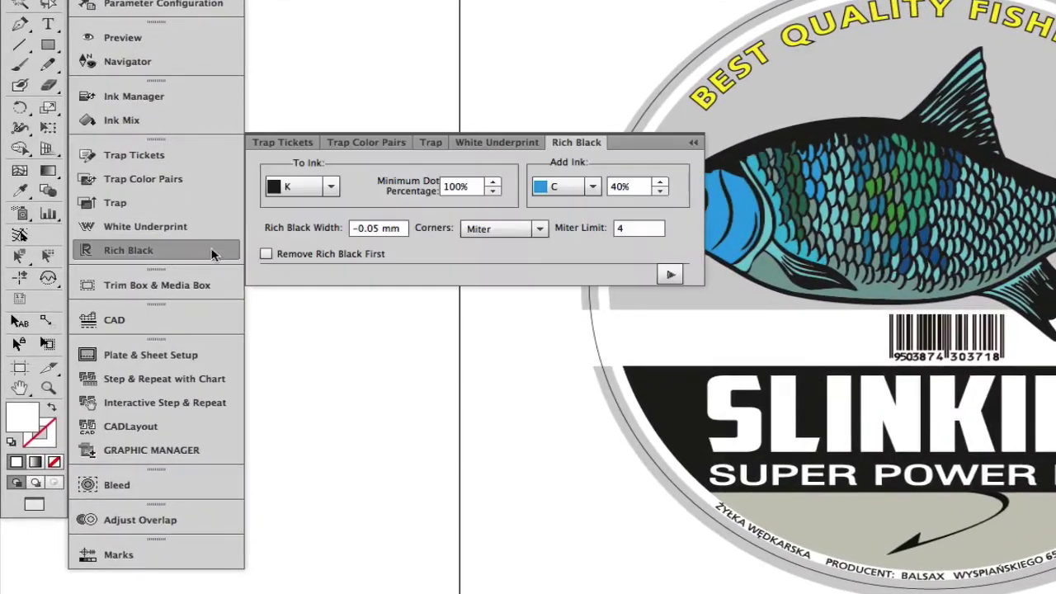
click(334, 188)
click(334, 188)
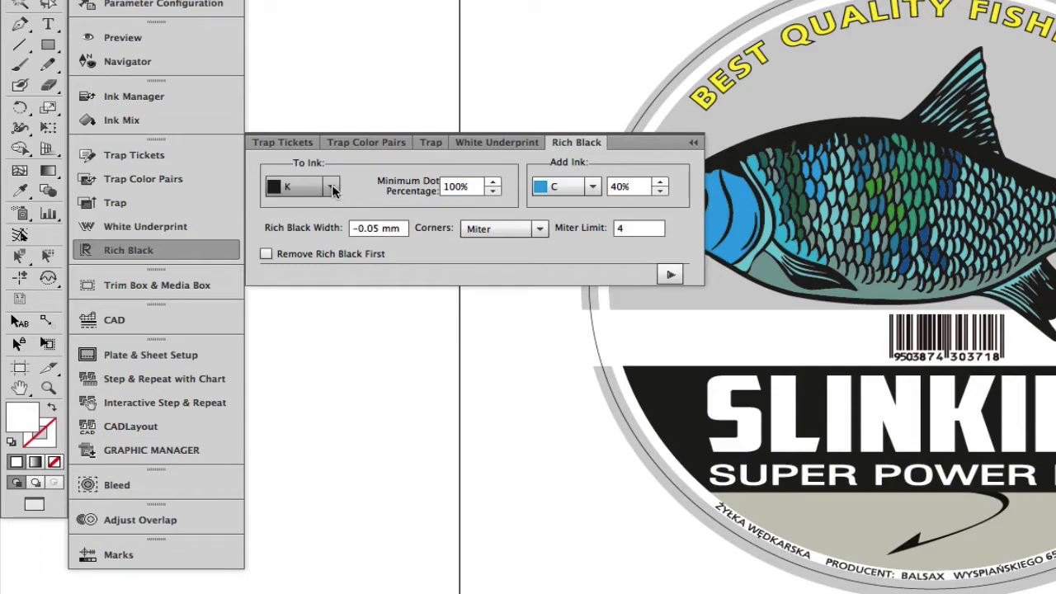
click(573, 189)
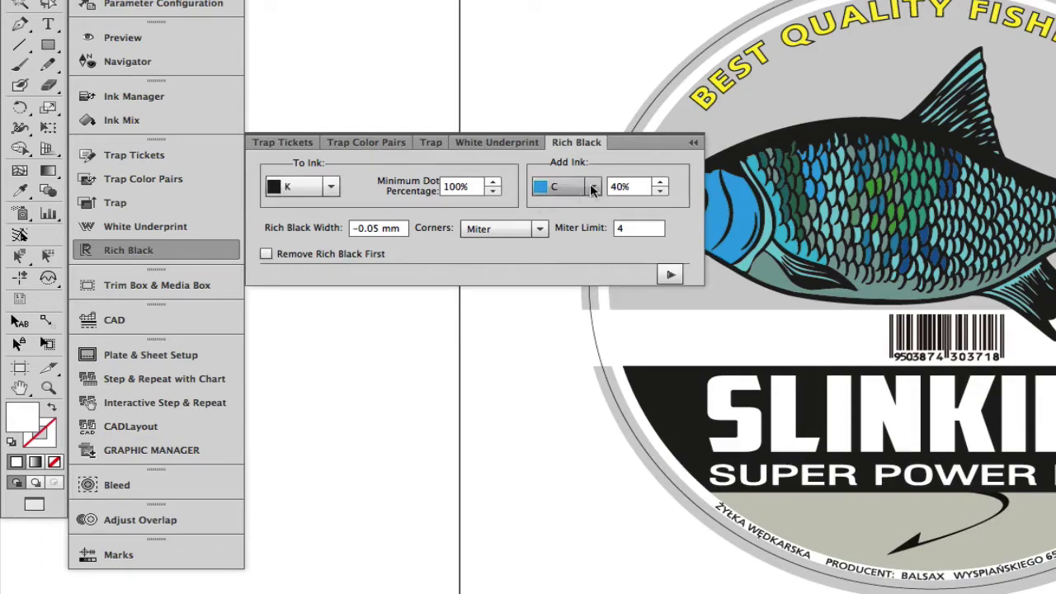
click(591, 190)
double_click(620, 188)
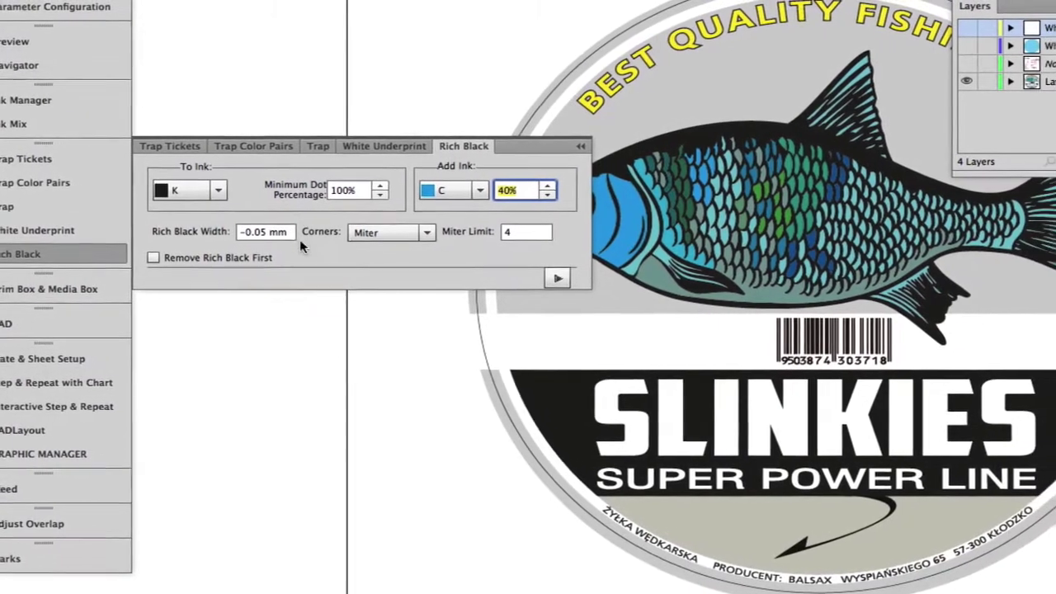
double_click(307, 230)
key(Return)
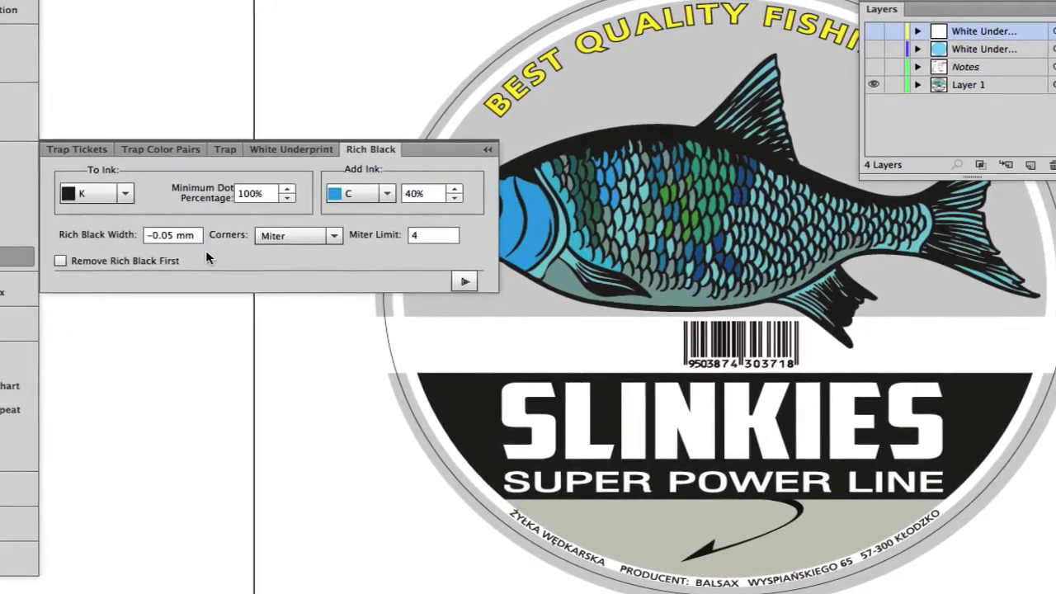
click(459, 281)
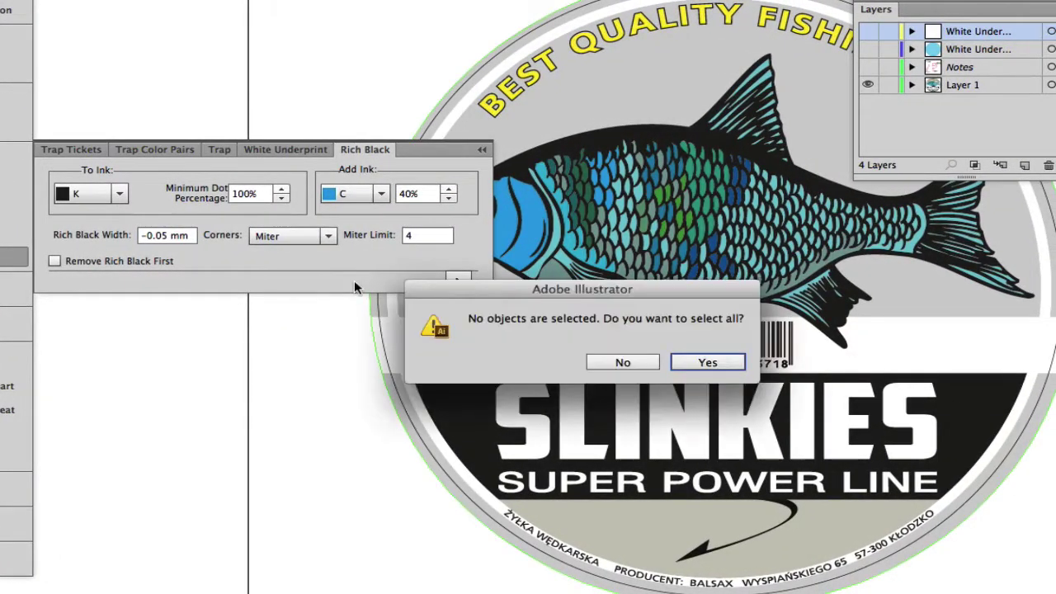
click(702, 363)
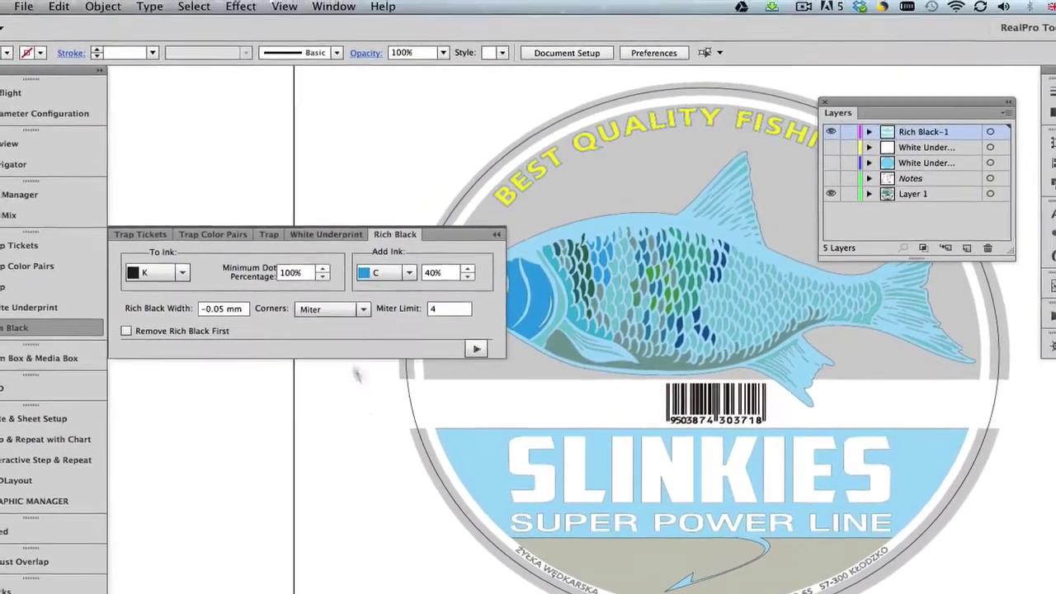
click(284, 7)
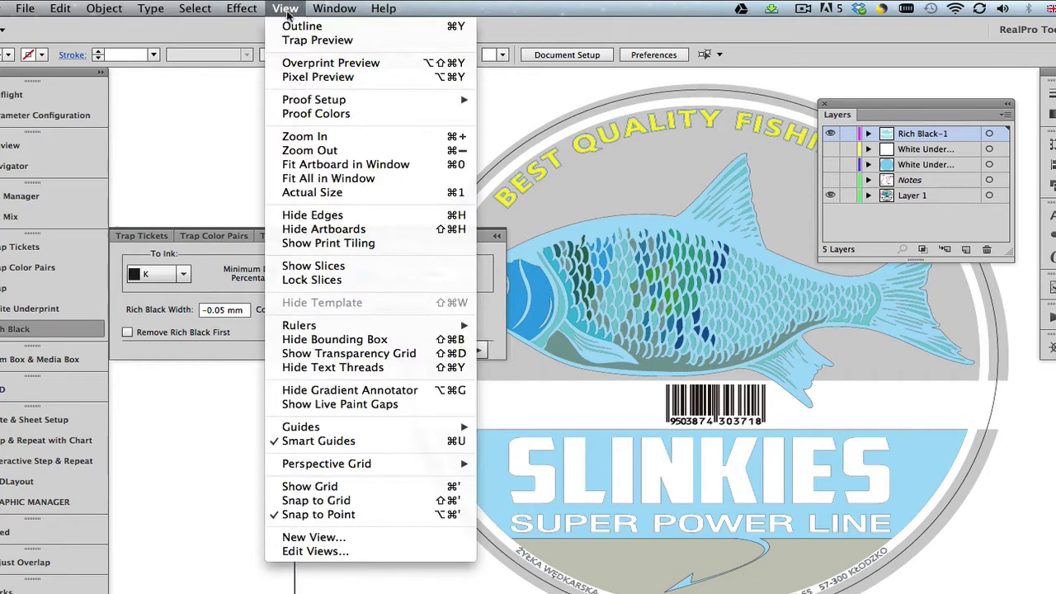
click(293, 63)
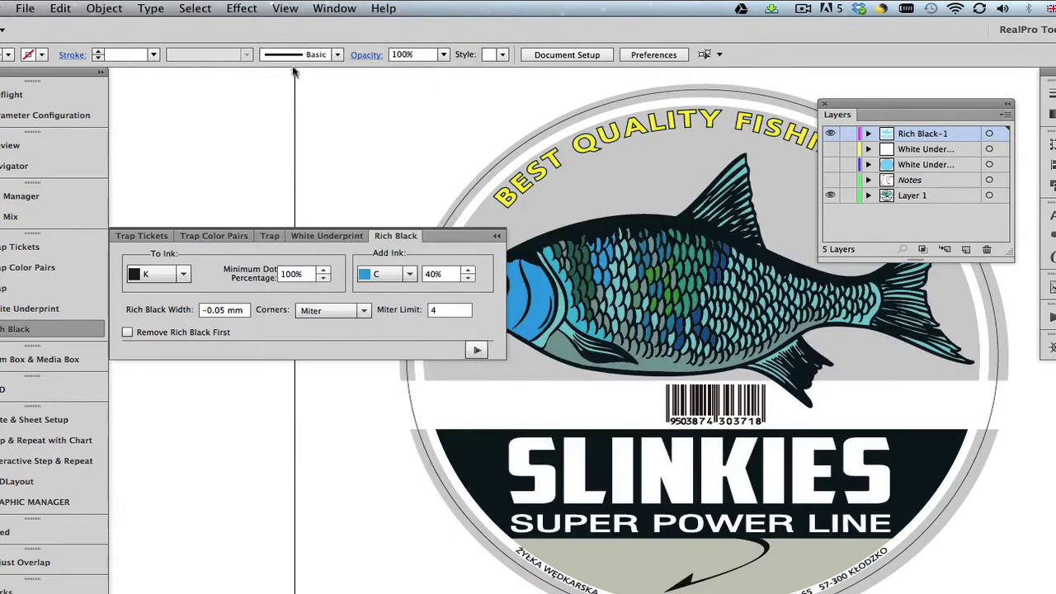
click(290, 11)
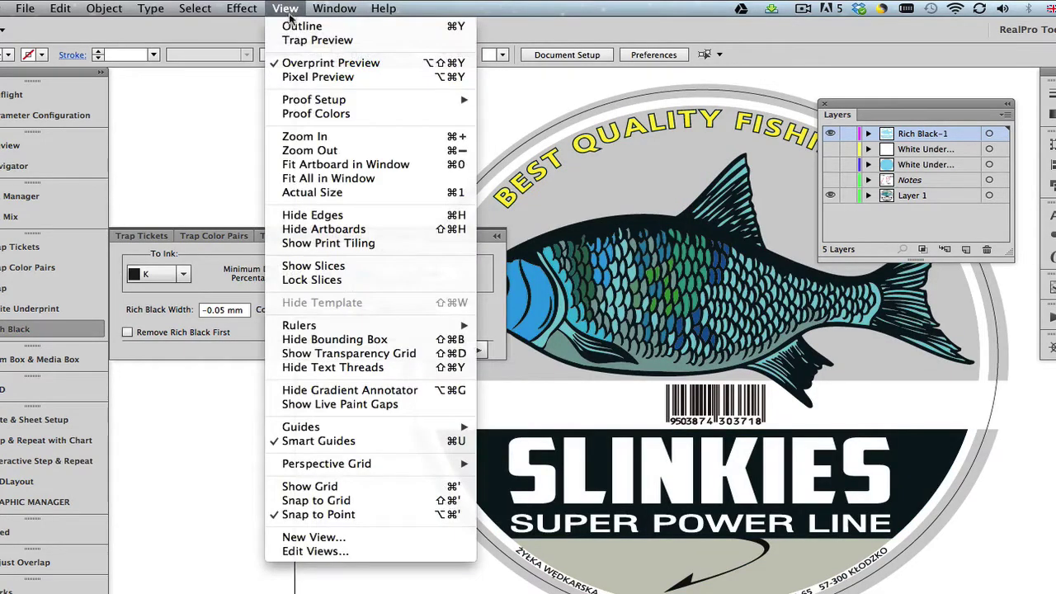
click(314, 40)
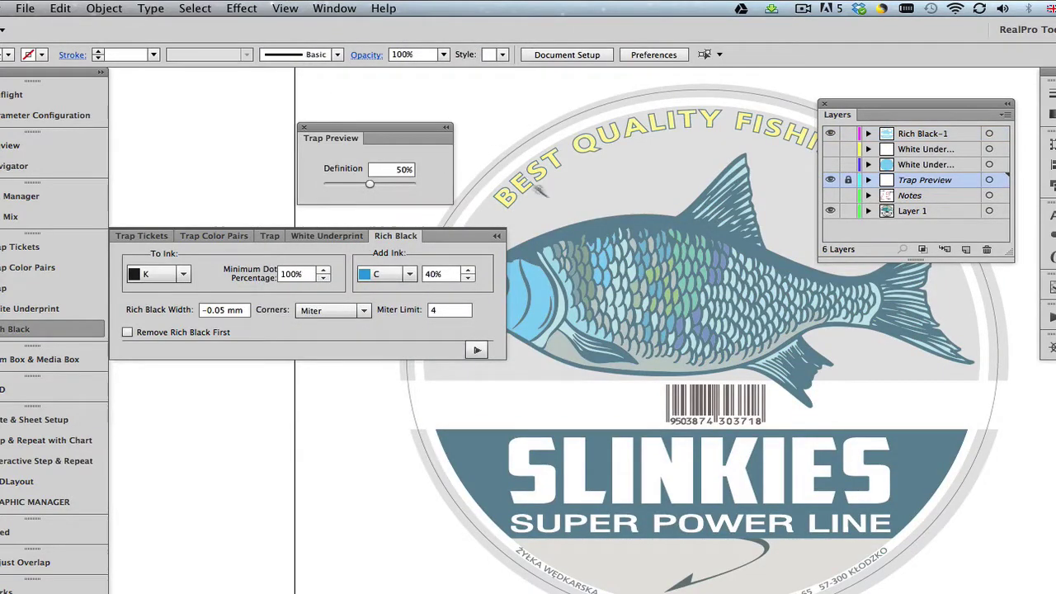
drag(713, 326, 679, 365)
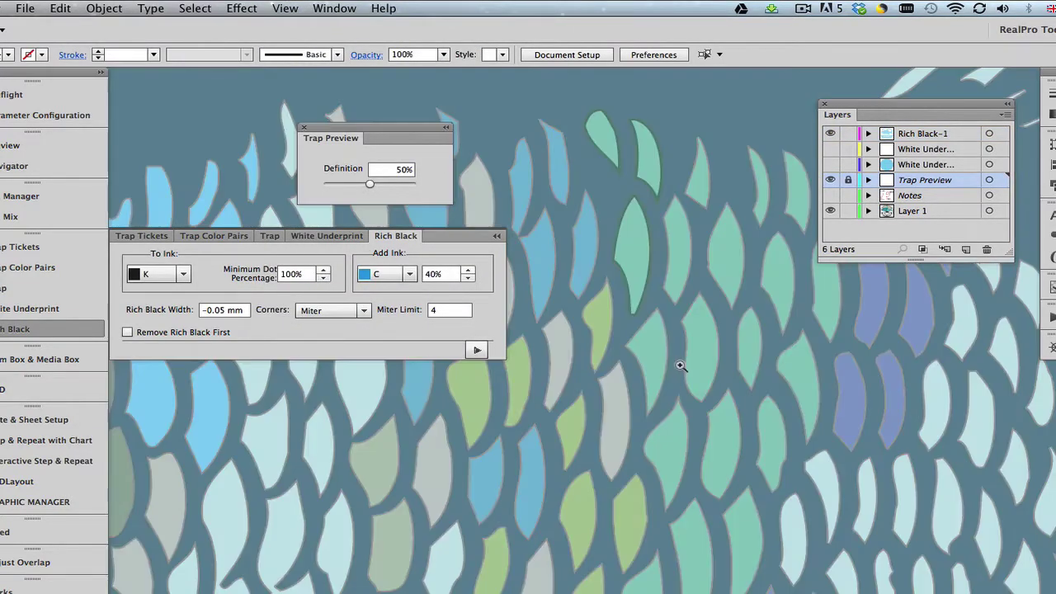
drag(642, 332, 804, 354)
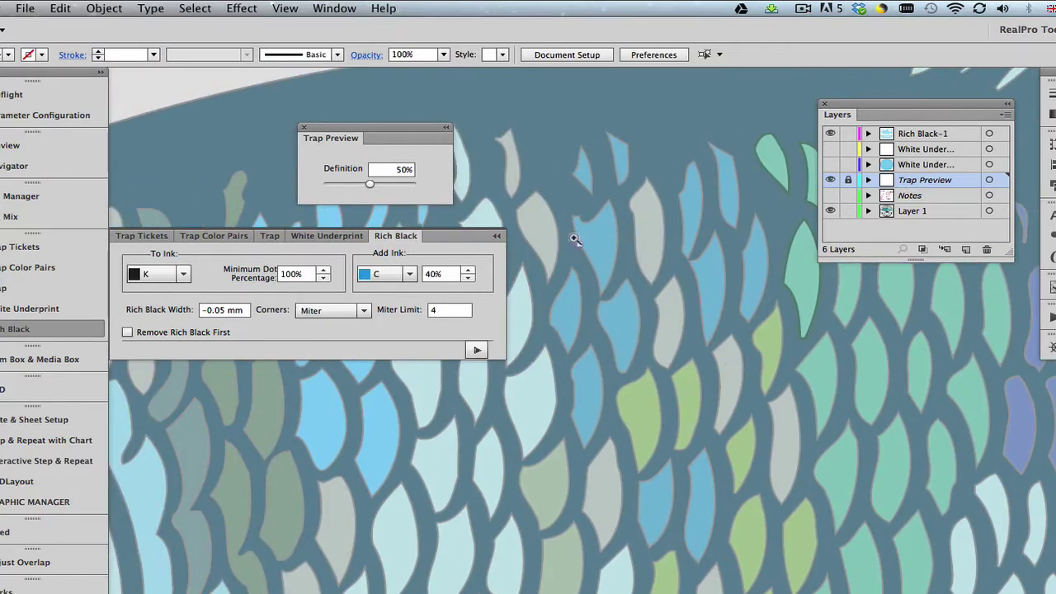
click(709, 446)
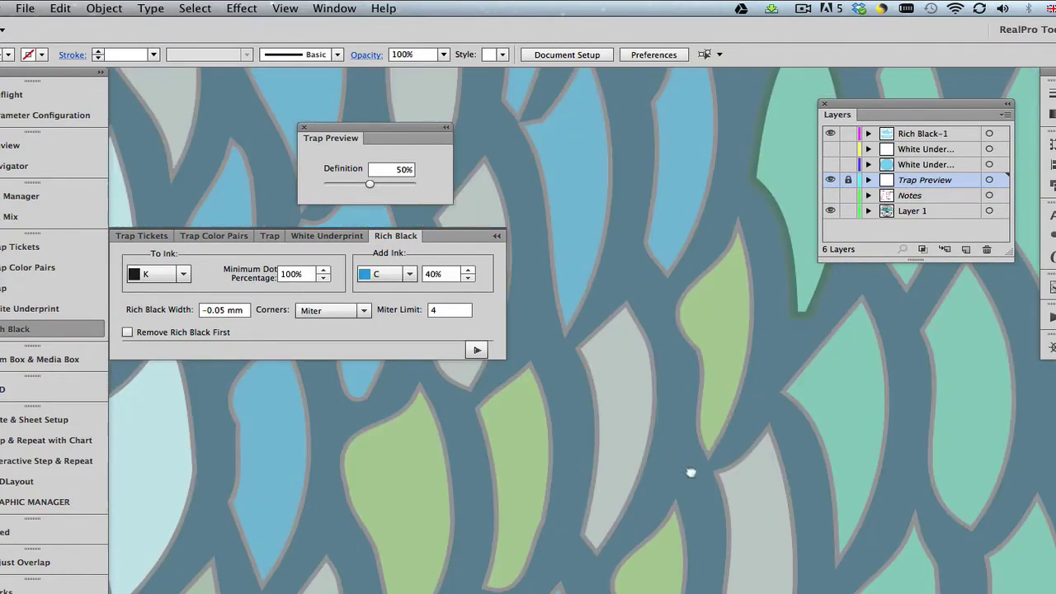
drag(681, 466, 730, 512)
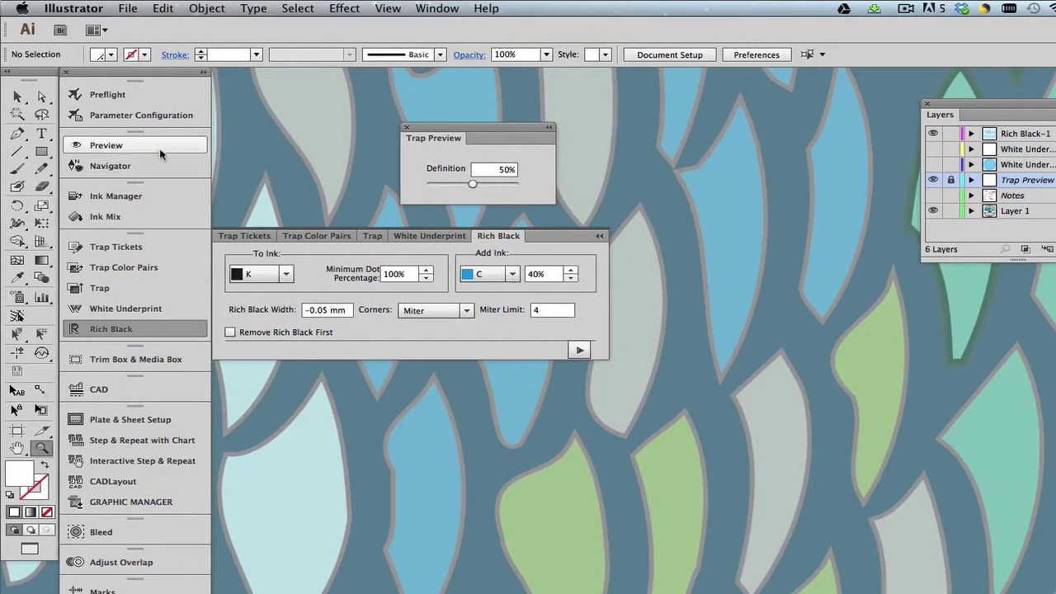
Step: Zoom into the fish scales in Preview at 44% opacity with Magenta, Yellow and Black hidden
click(147, 145)
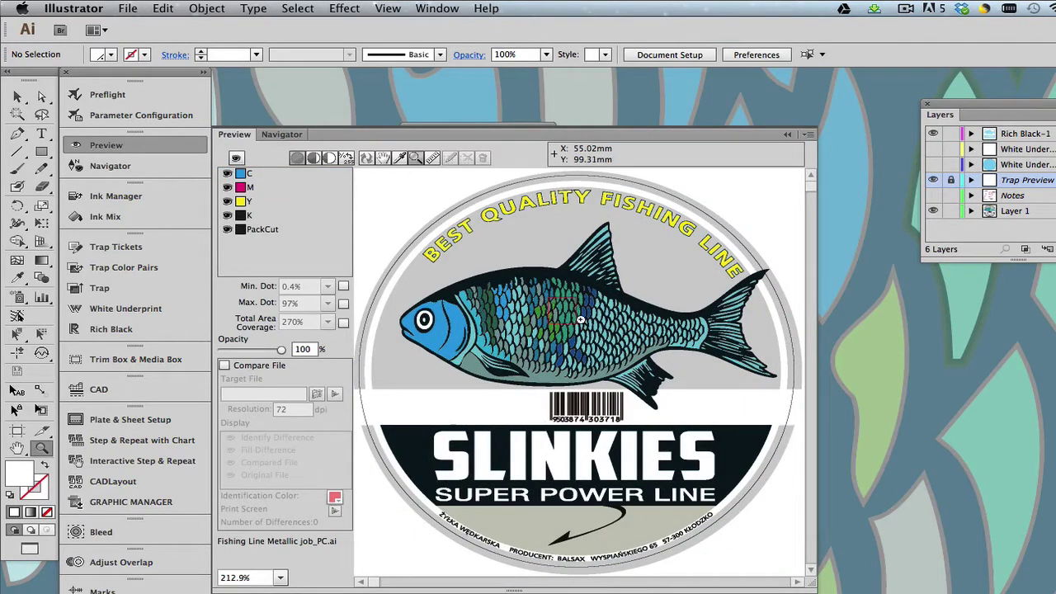
drag(581, 319, 609, 294)
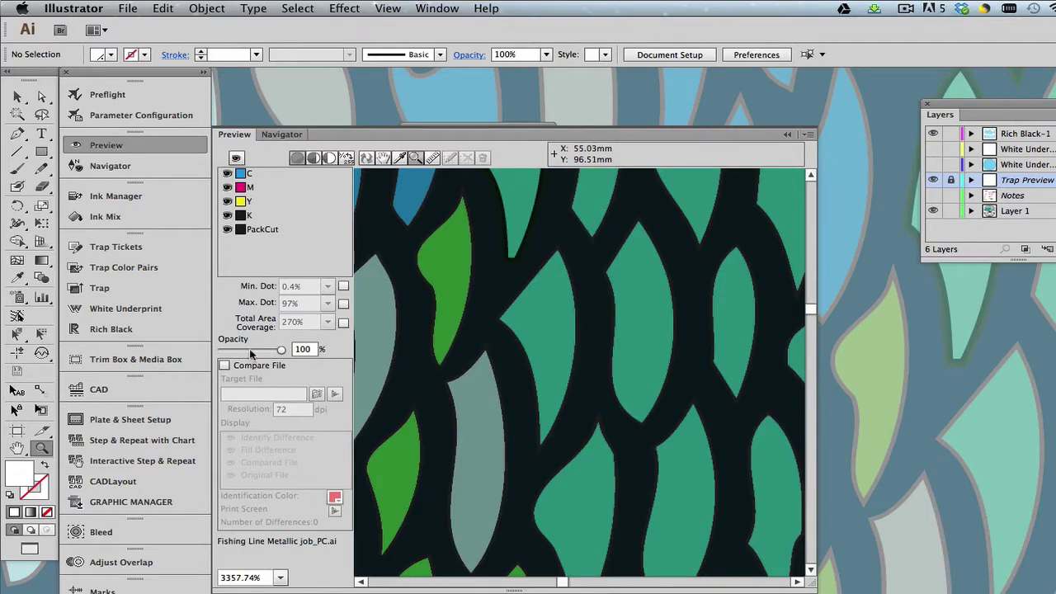
drag(252, 352, 249, 353)
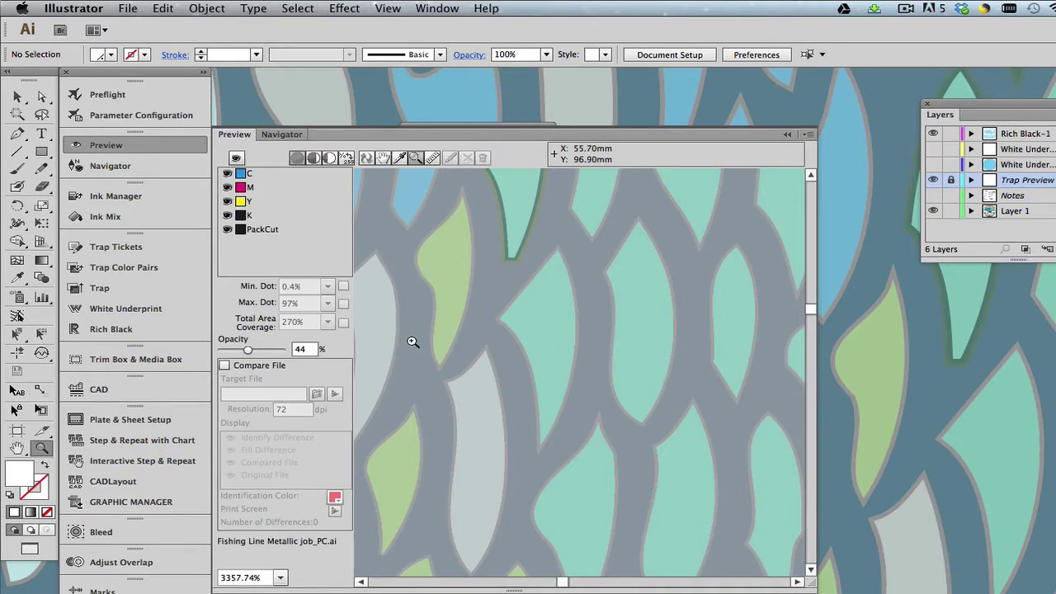
click(228, 187)
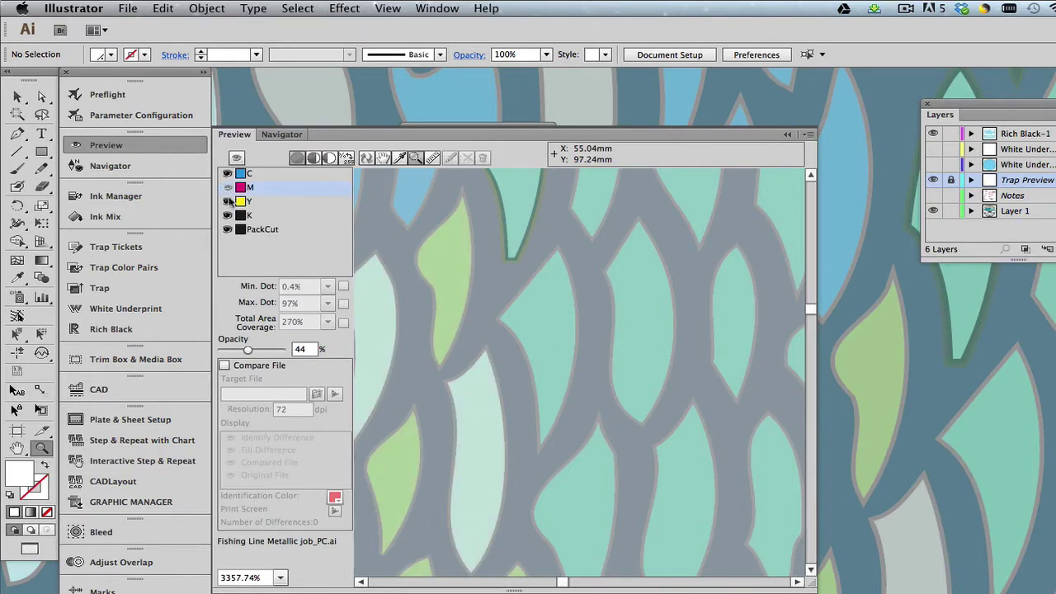
click(228, 201)
click(228, 215)
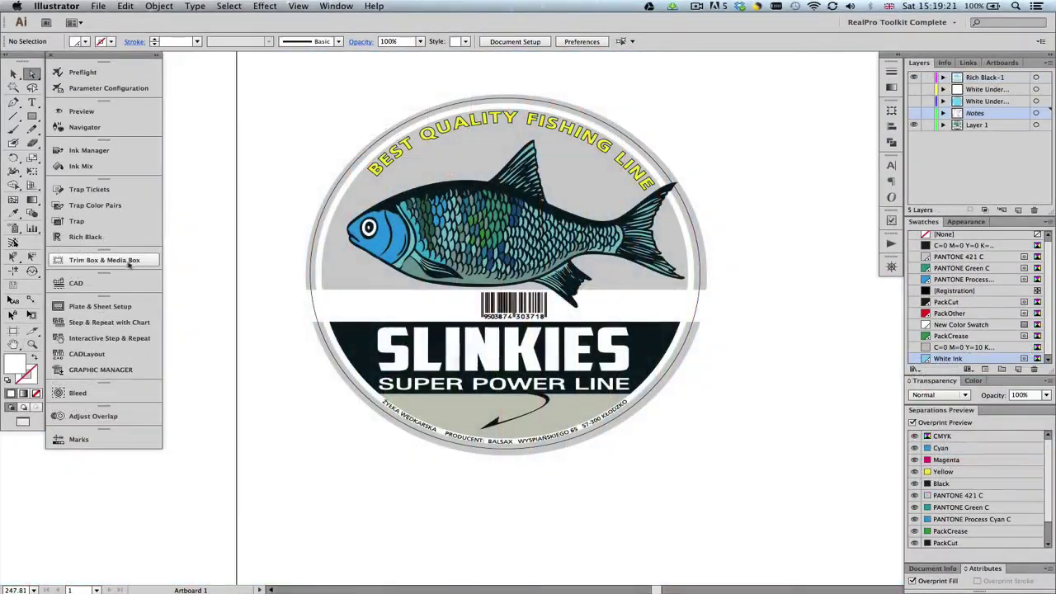
Step: Add an 88.378 × 88.378 mm trim and media box fitted to the label's outer circle
click(124, 261)
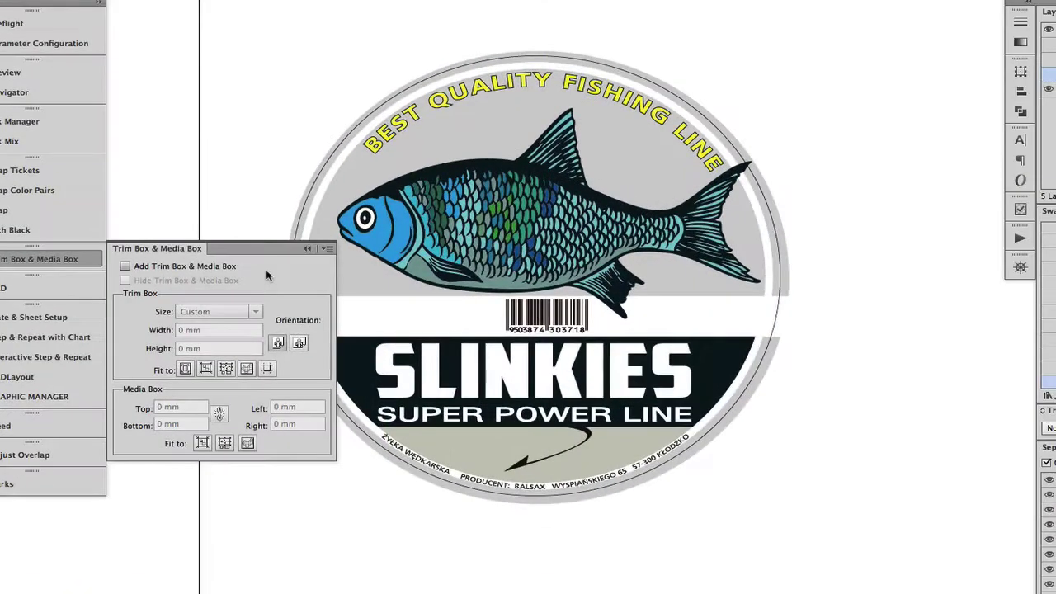
click(343, 148)
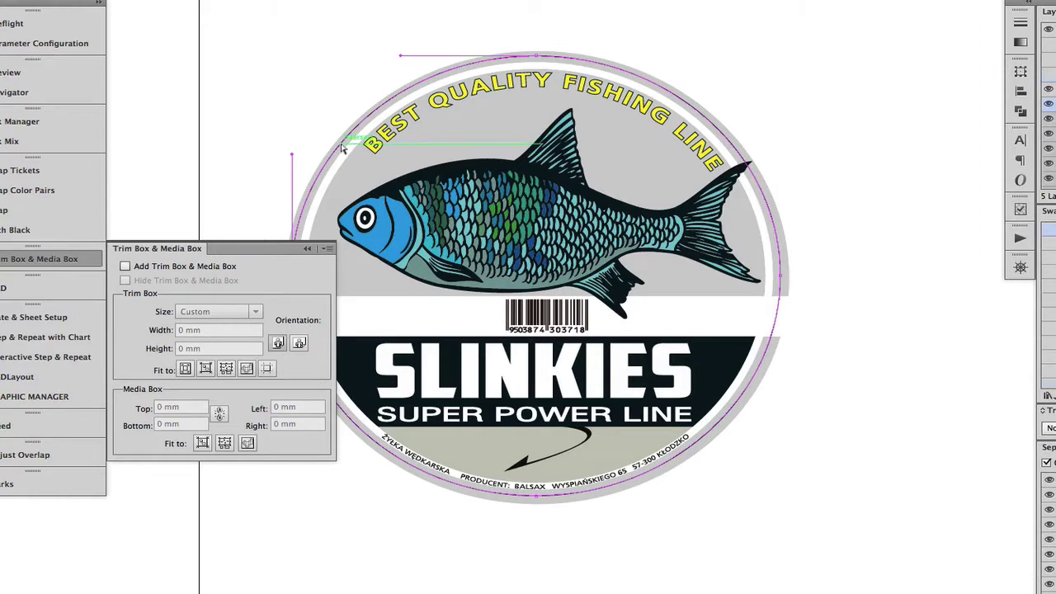
click(162, 268)
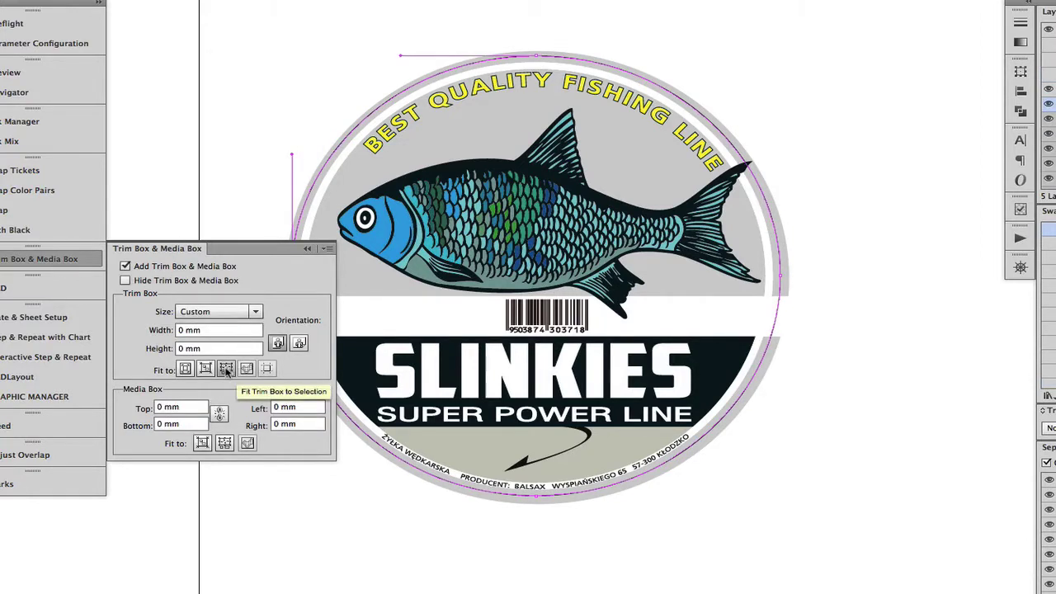
click(226, 369)
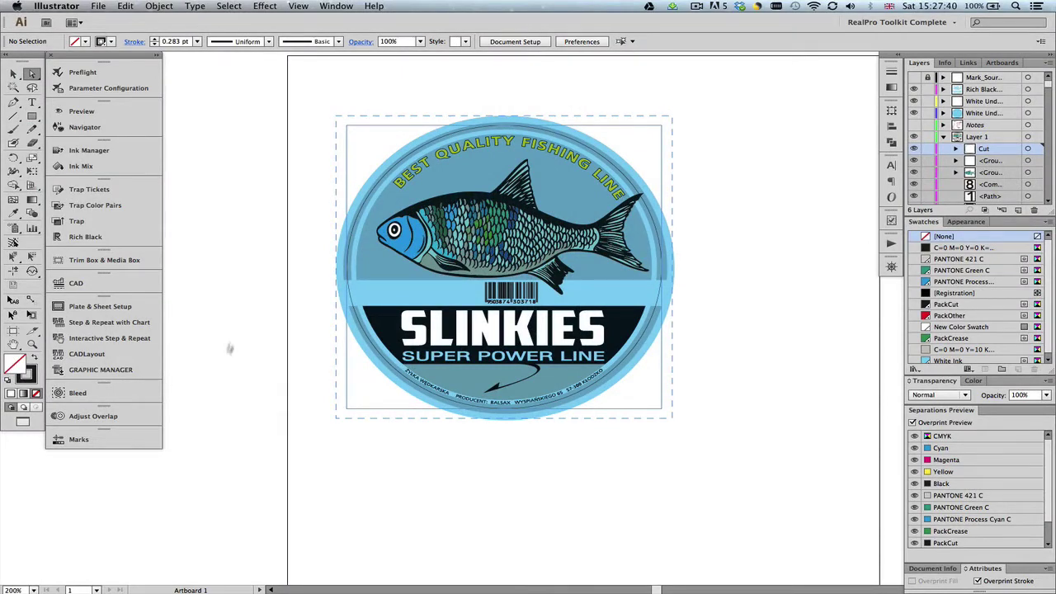
Step: Load the Dynamic info Panel.fms marks set and check the ink information table below the label
click(151, 438)
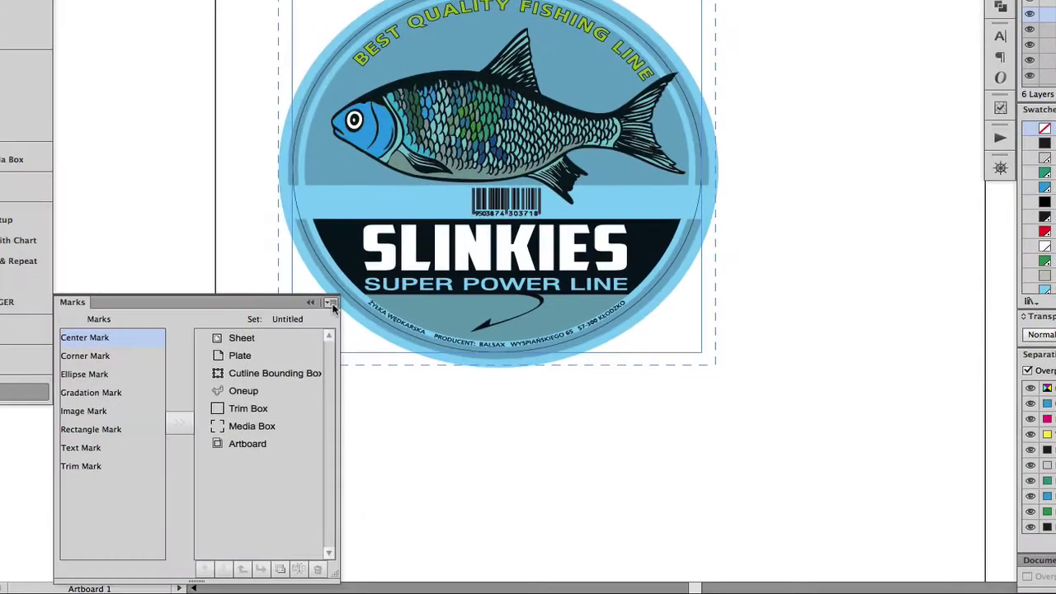
click(331, 304)
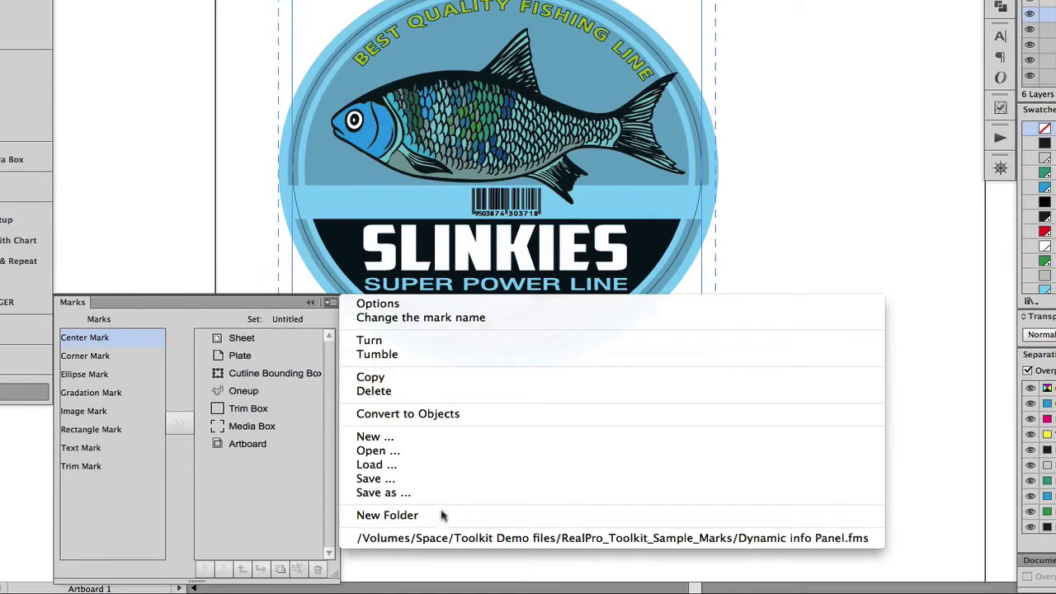
click(441, 538)
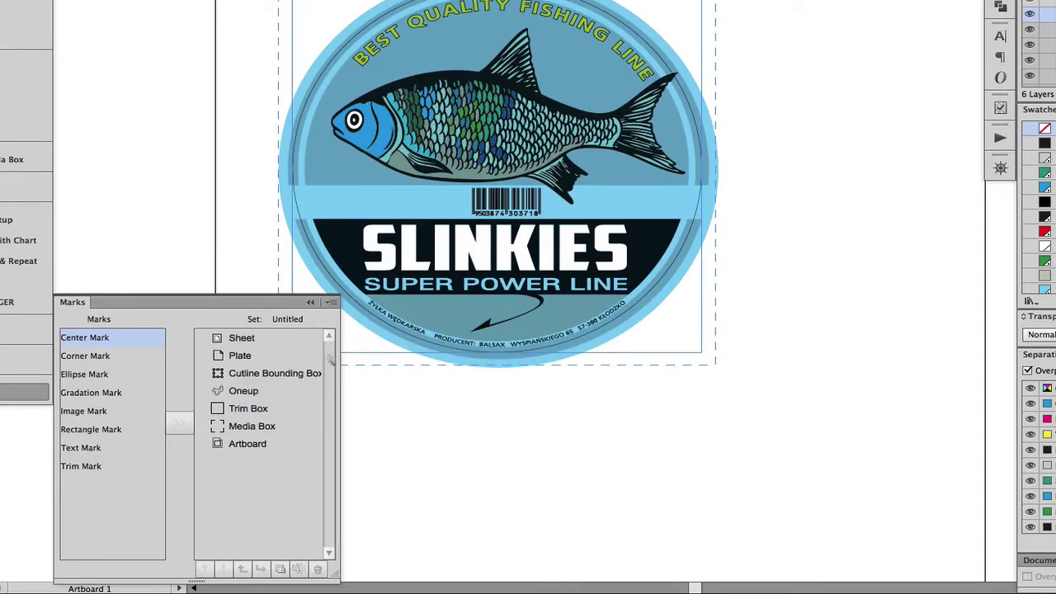
mouse_move(240, 239)
mouse_down()
mouse_move(313, 123)
mouse_move(312, 30)
mouse_up()
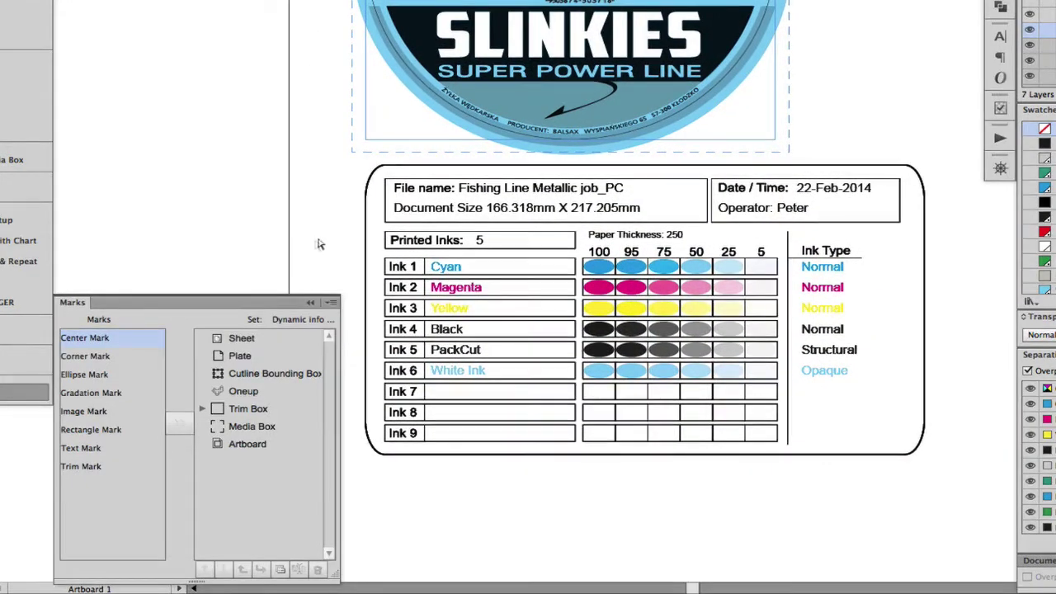
click(31, 393)
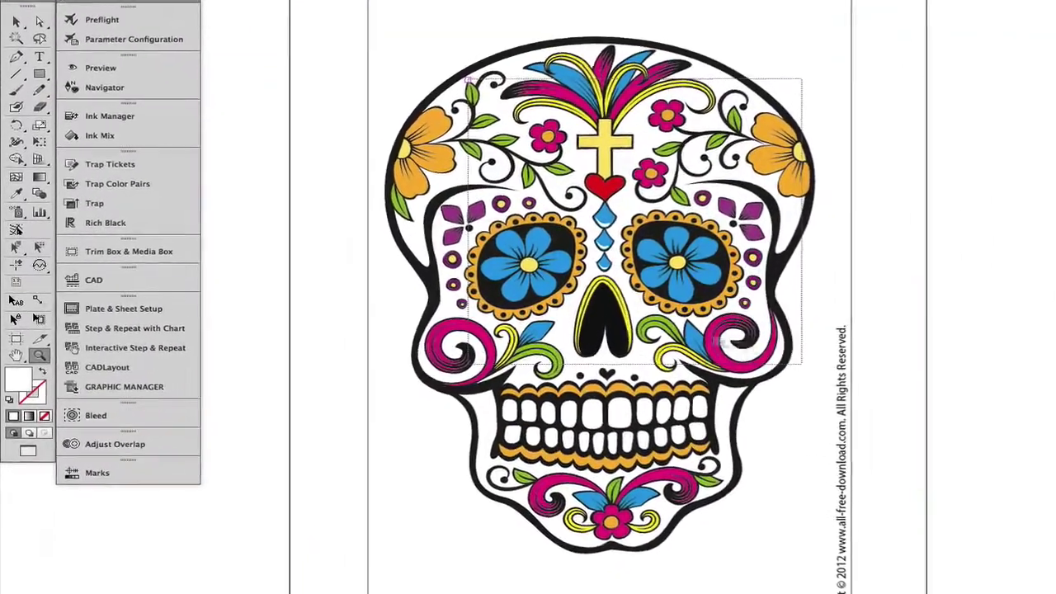
Step: Spread a 0.1 mm trap onto the green leaf beside the skull's cross with the Interactive Trap Tool
click(595, 247)
drag(656, 352, 723, 312)
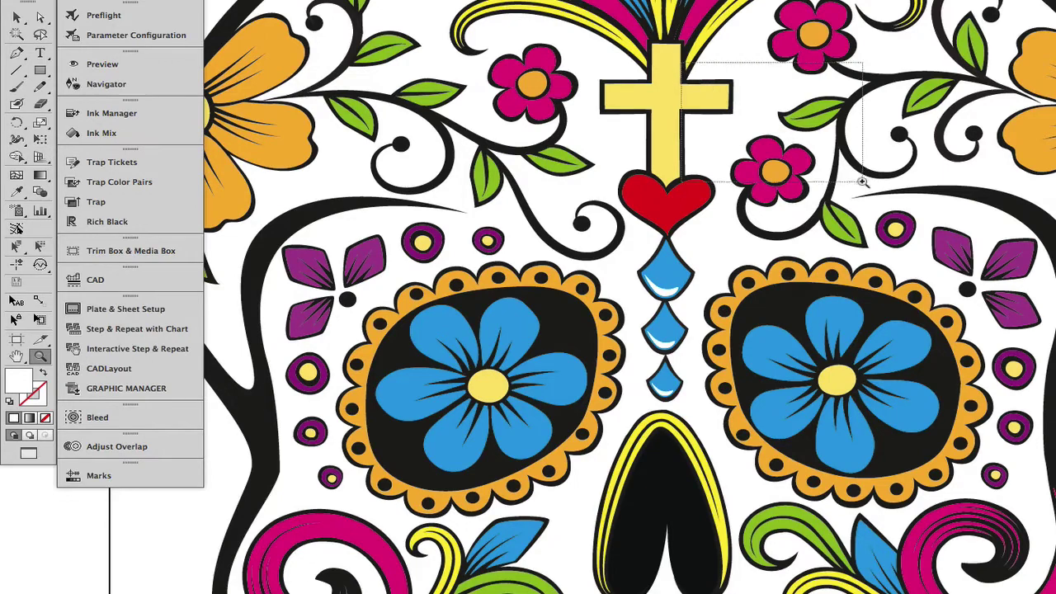
click(797, 122)
drag(761, 286, 649, 262)
click(648, 261)
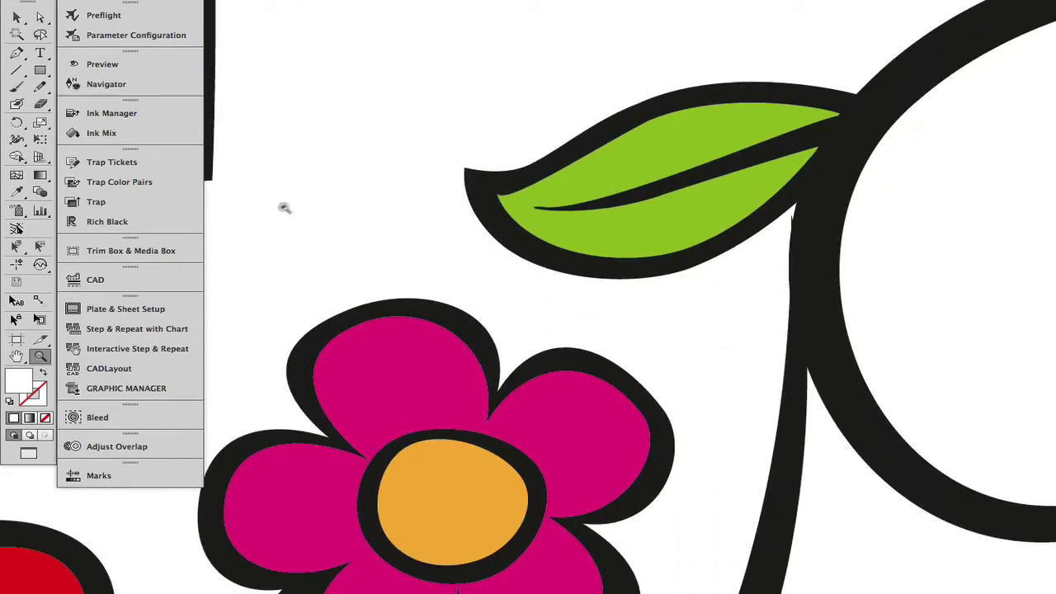
click(41, 248)
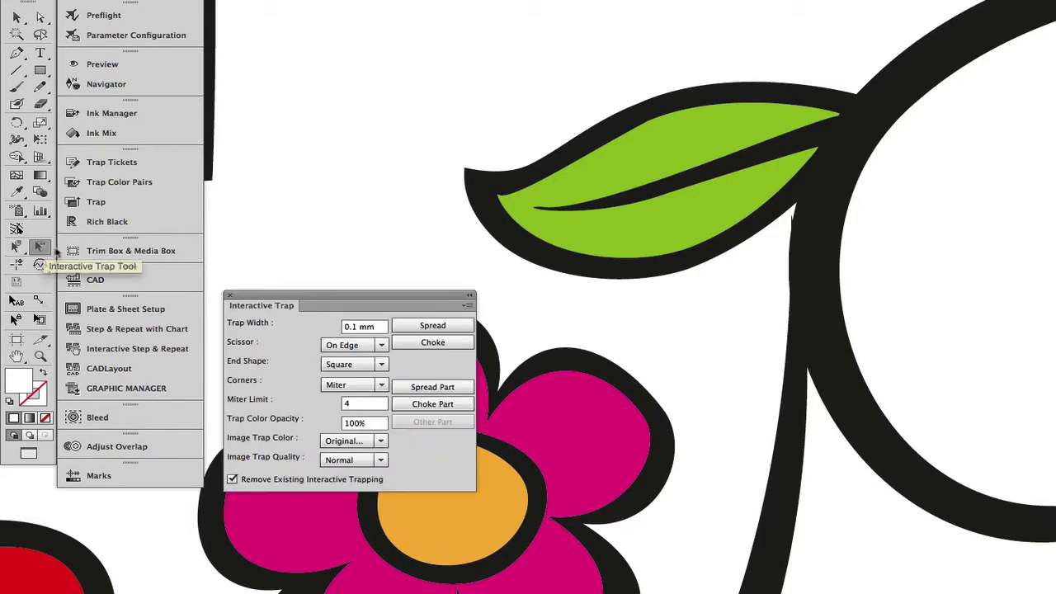
drag(470, 77, 874, 310)
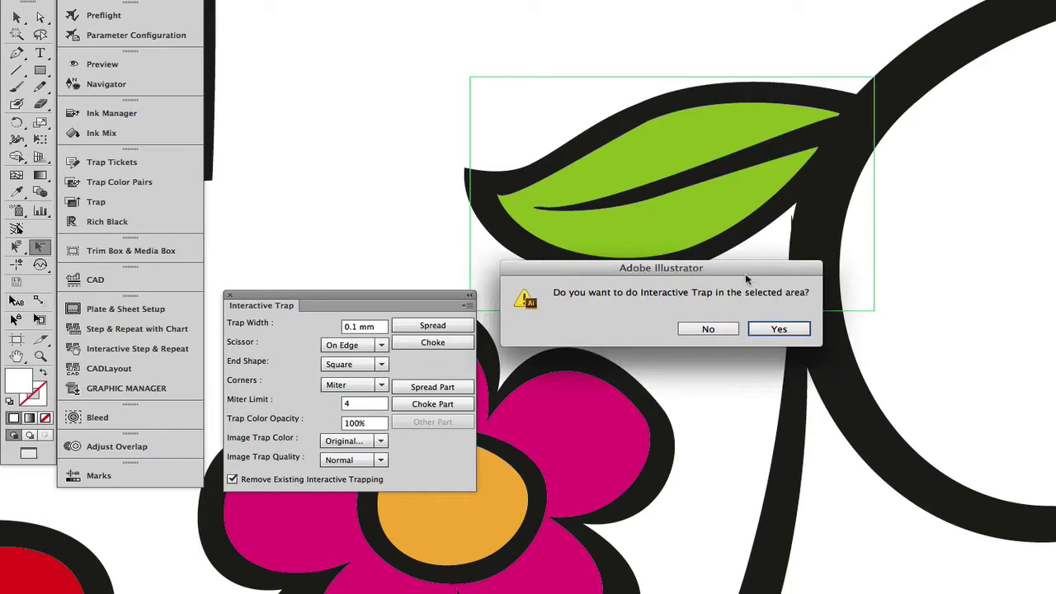
click(779, 329)
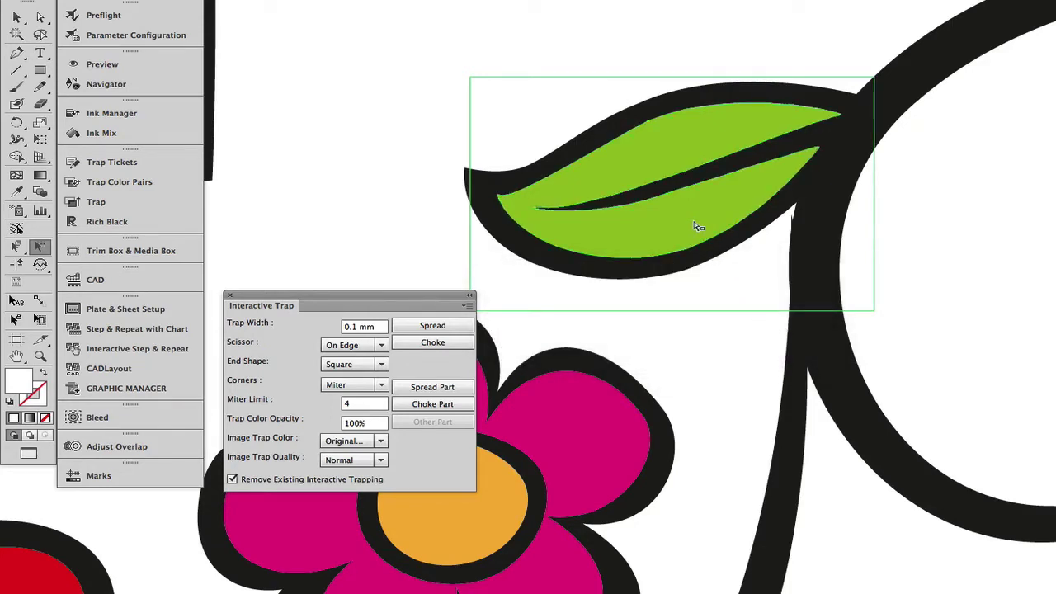
click(430, 325)
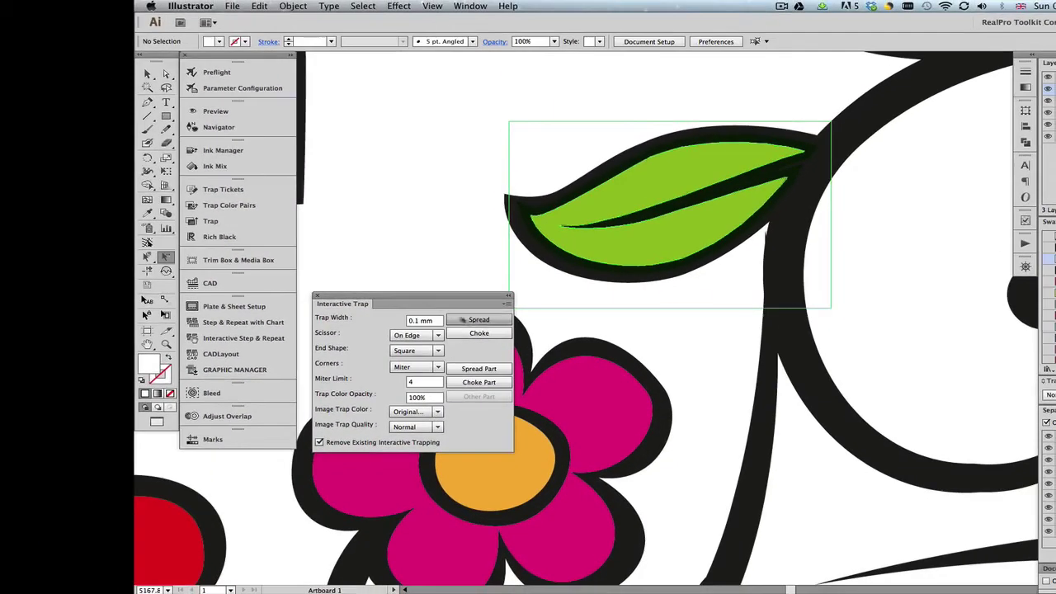
Step: Turn on Trap Preview to check the spread trap on the leaf
click(433, 5)
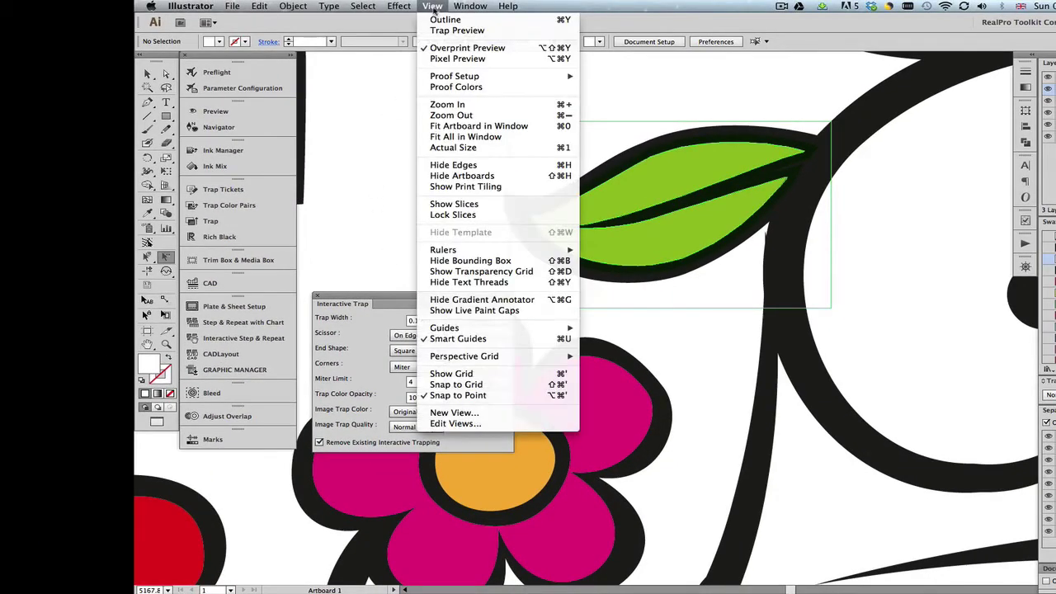
click(441, 30)
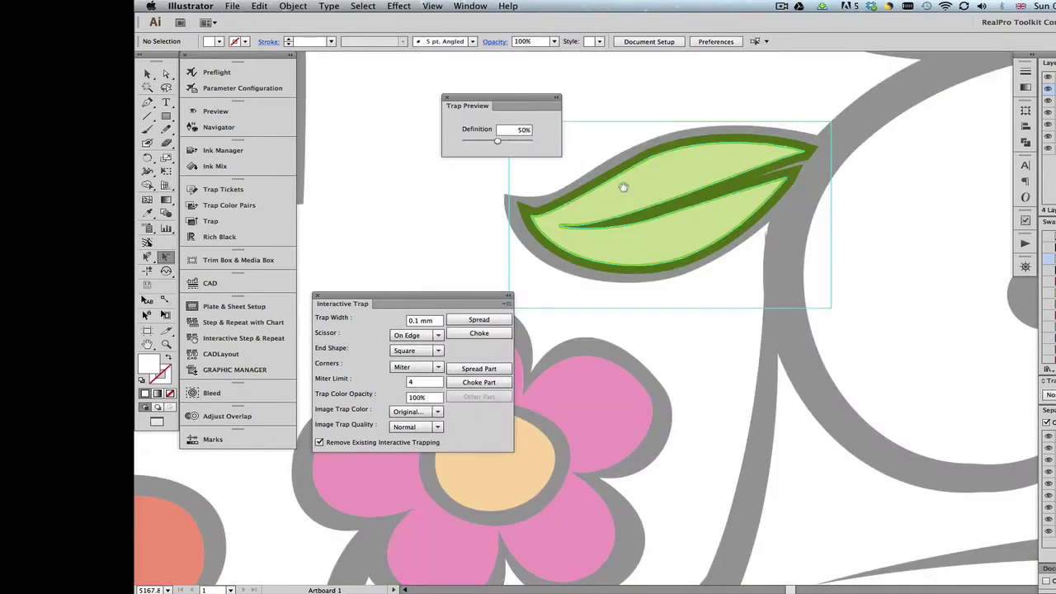
drag(622, 187, 727, 188)
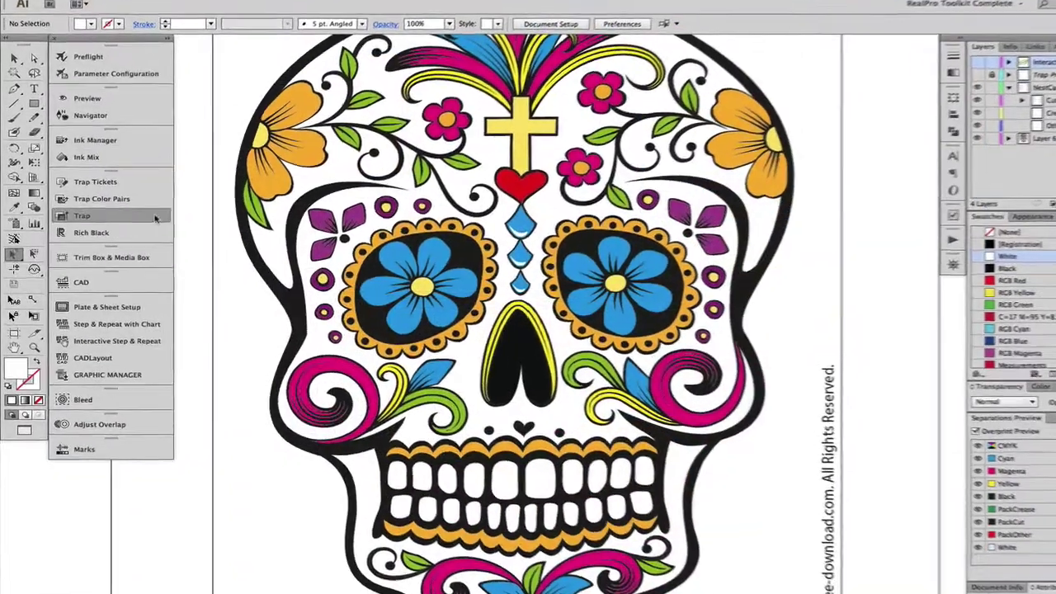
Step: Trap all objects in the document with the PC_0.1 trap ticket
click(154, 217)
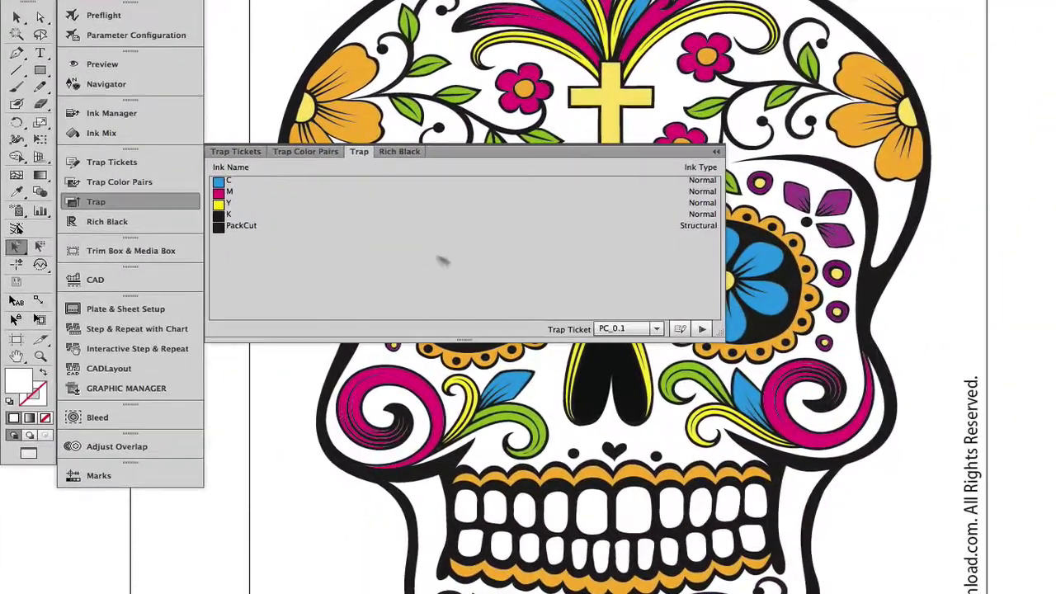
click(633, 329)
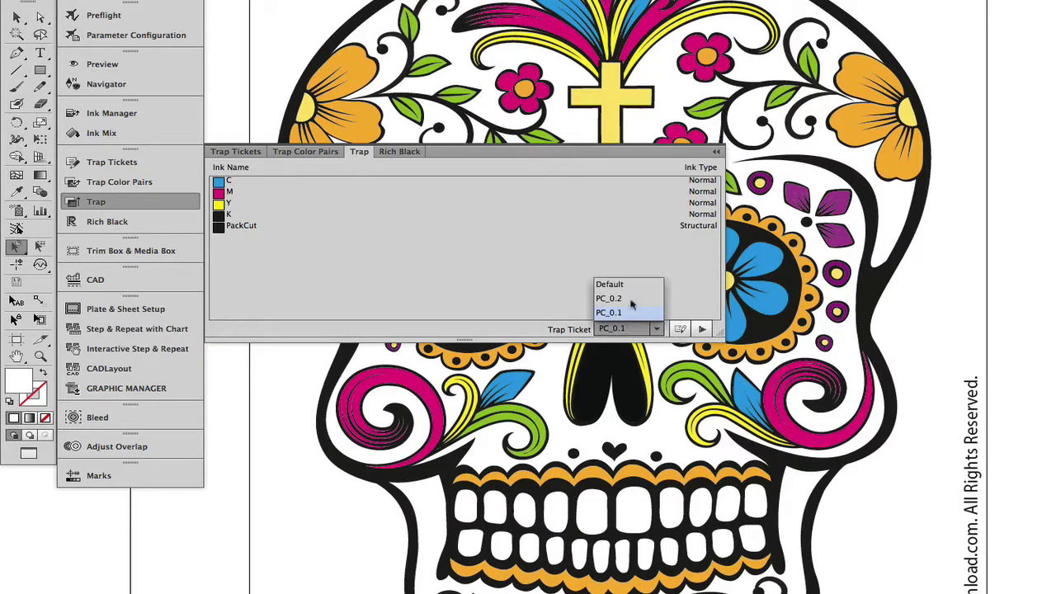
click(631, 313)
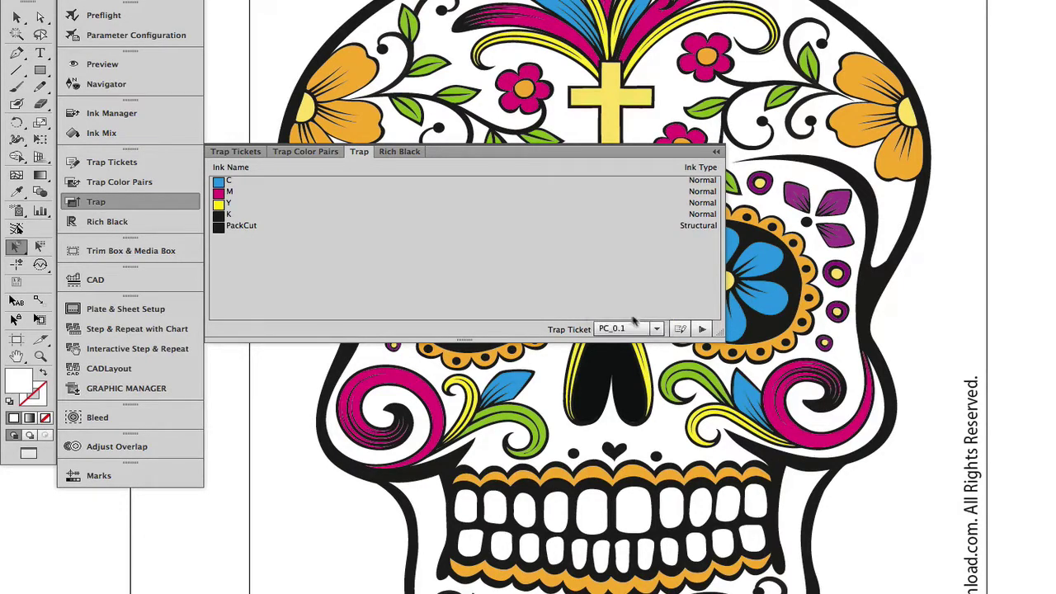
click(701, 328)
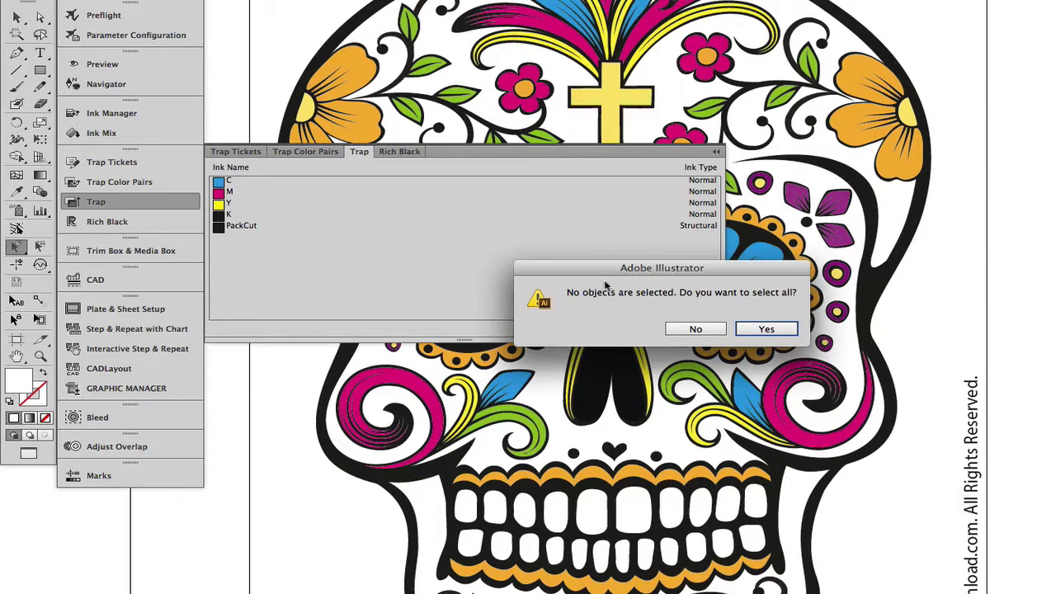
click(740, 331)
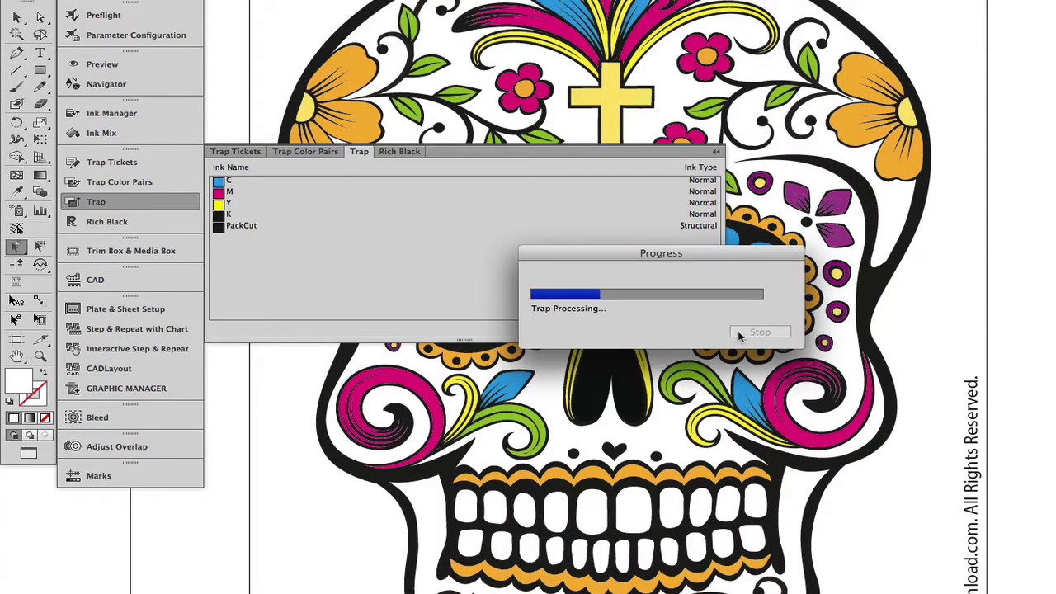
Step: Zoom in on the blue flower and show the Trap Preview layer
drag(768, 273, 903, 252)
key(z)
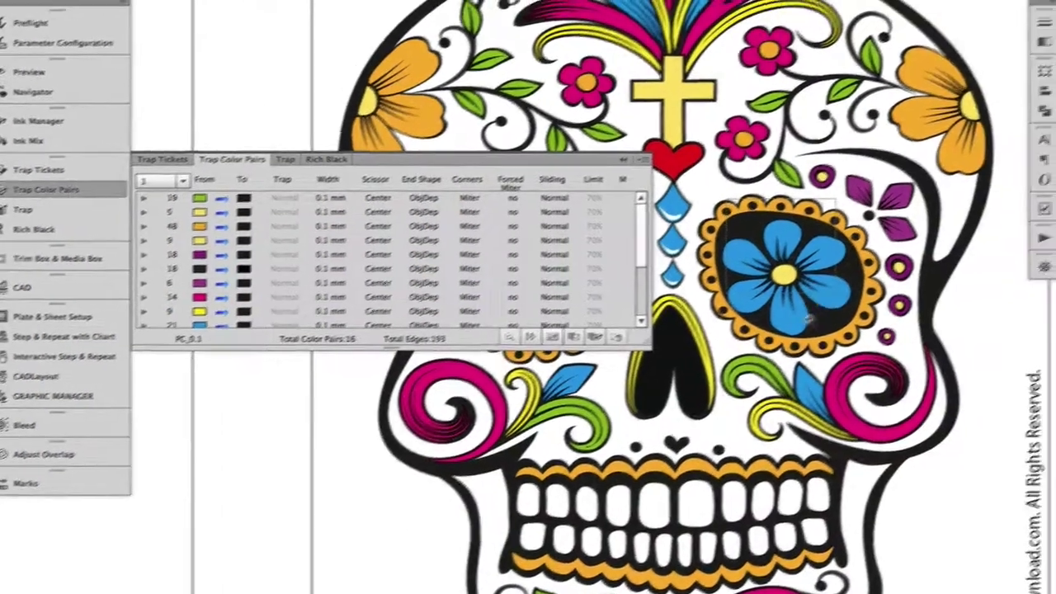
click(877, 237)
drag(603, 331, 747, 233)
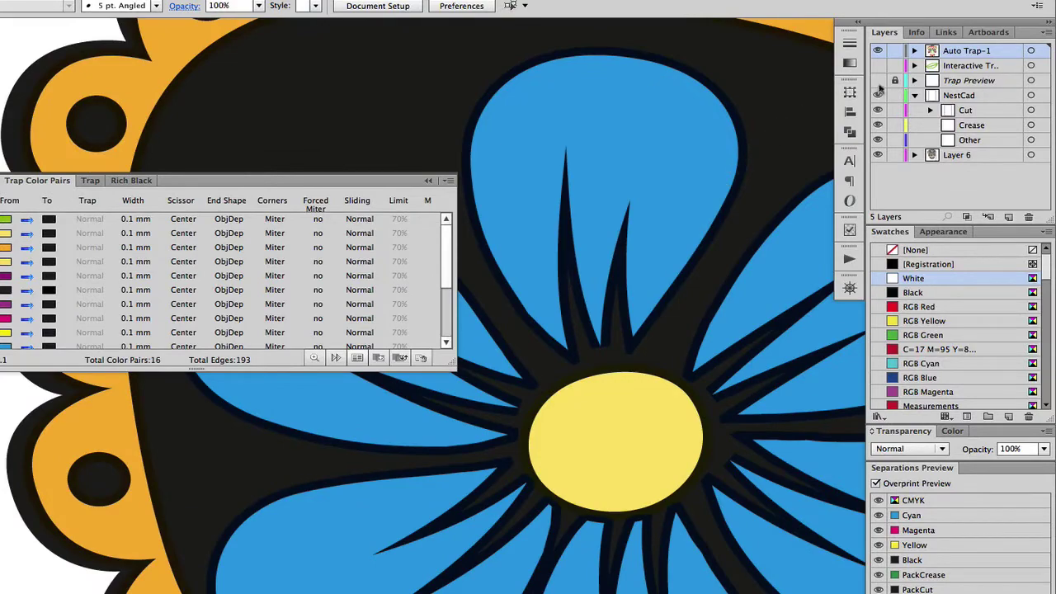
click(878, 81)
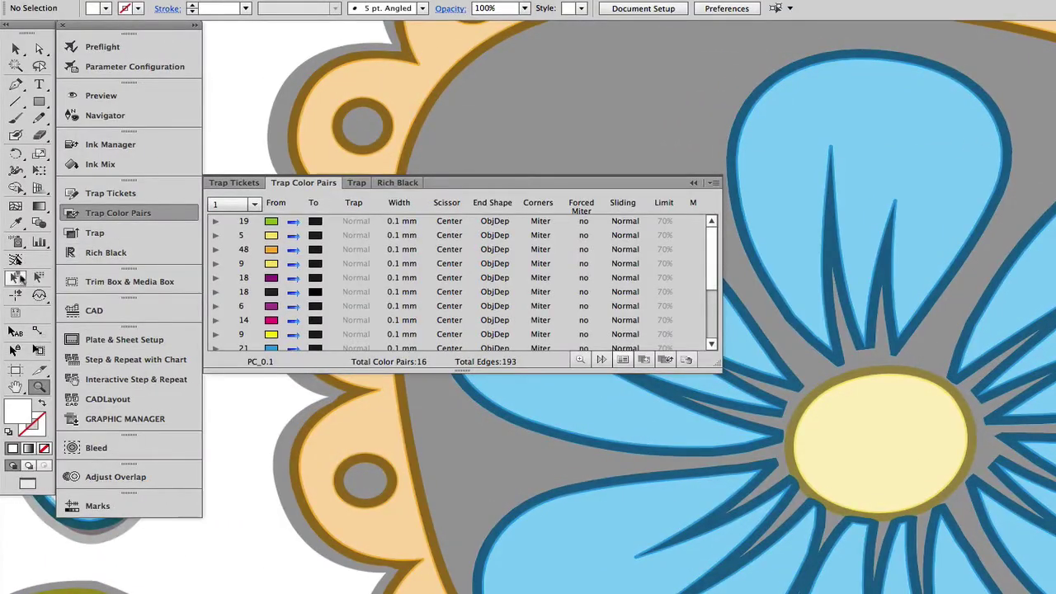
Step: Narrow trap pair 17# on the petal edges to 0.06 mm, update the trap, and hide Trap Preview
click(16, 278)
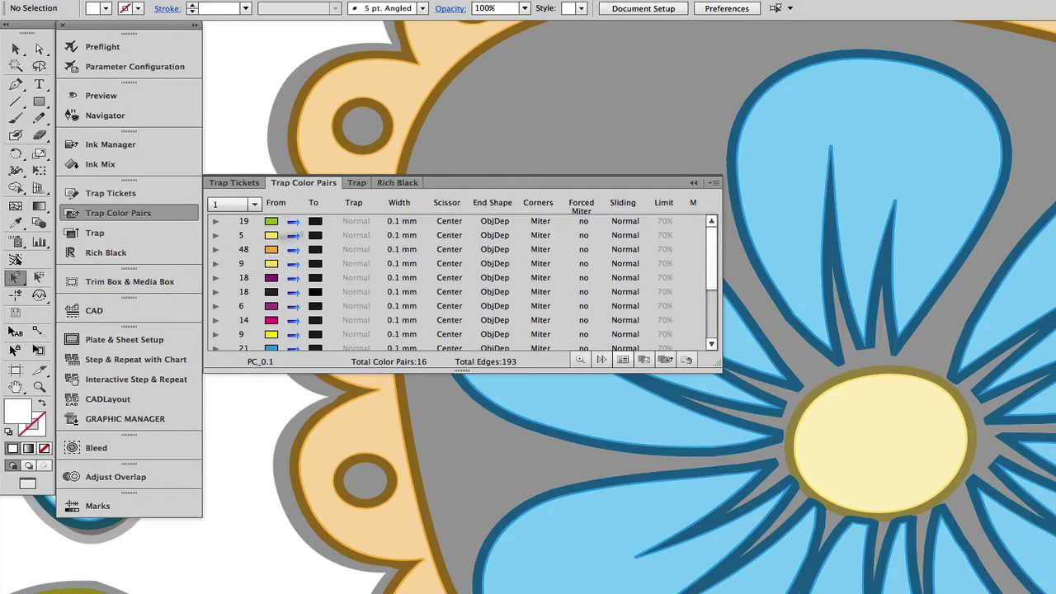
click(742, 220)
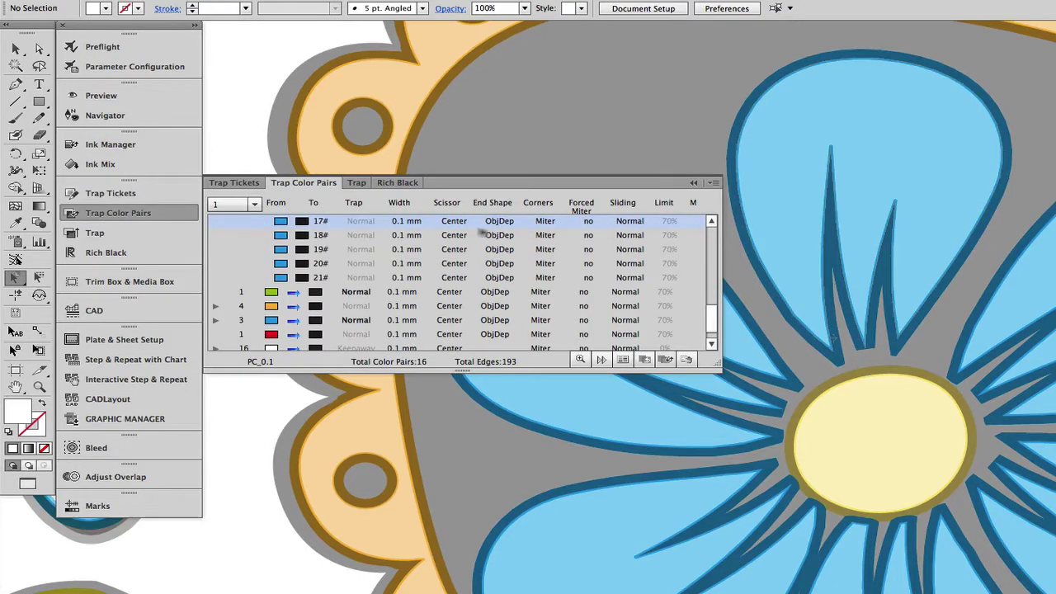
click(406, 226)
double_click(416, 229)
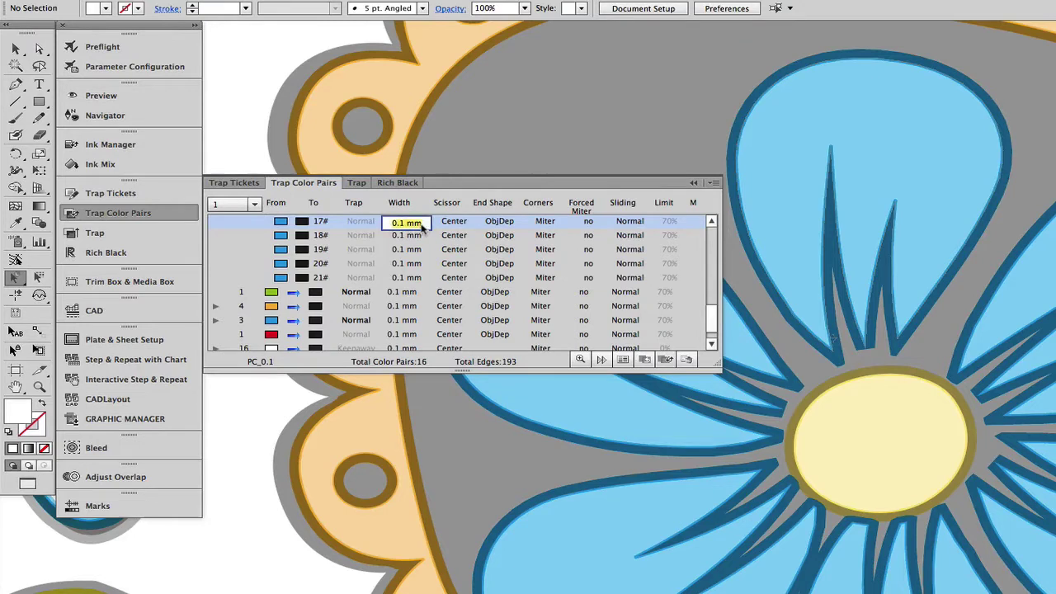
text(0.06)
key(Return)
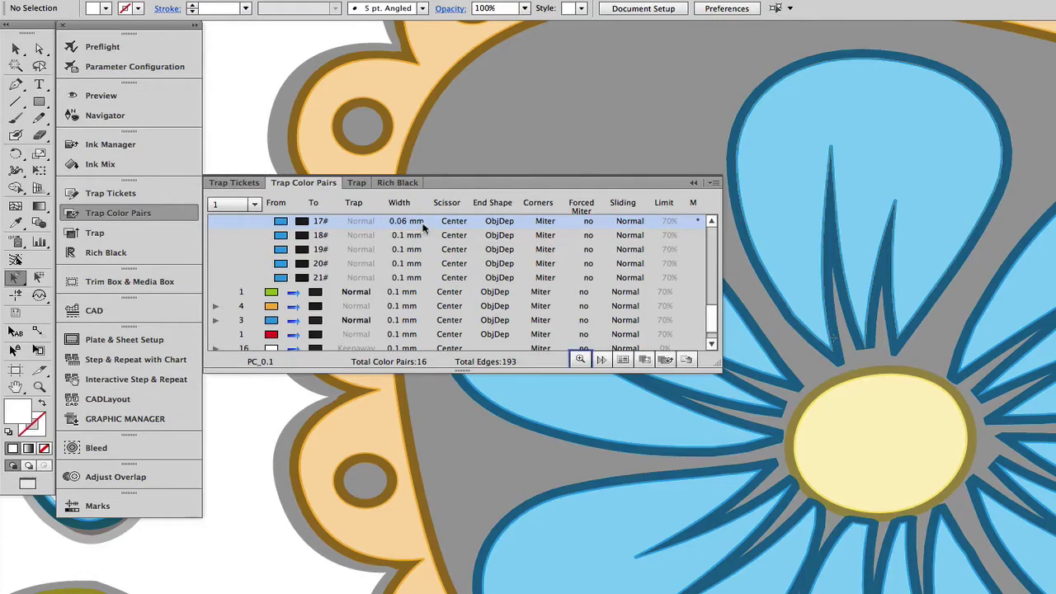
click(665, 359)
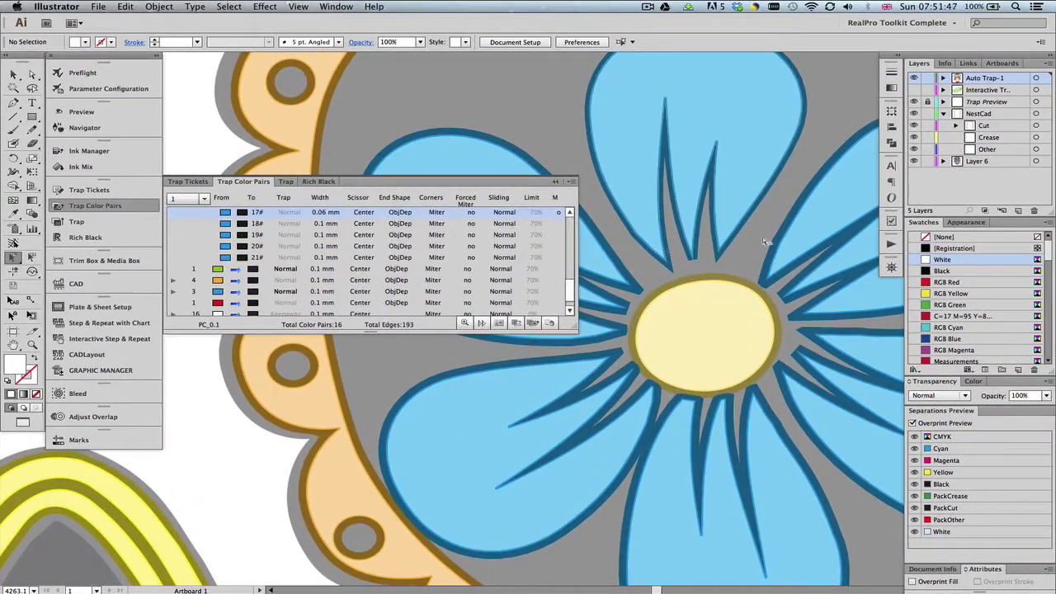
click(913, 101)
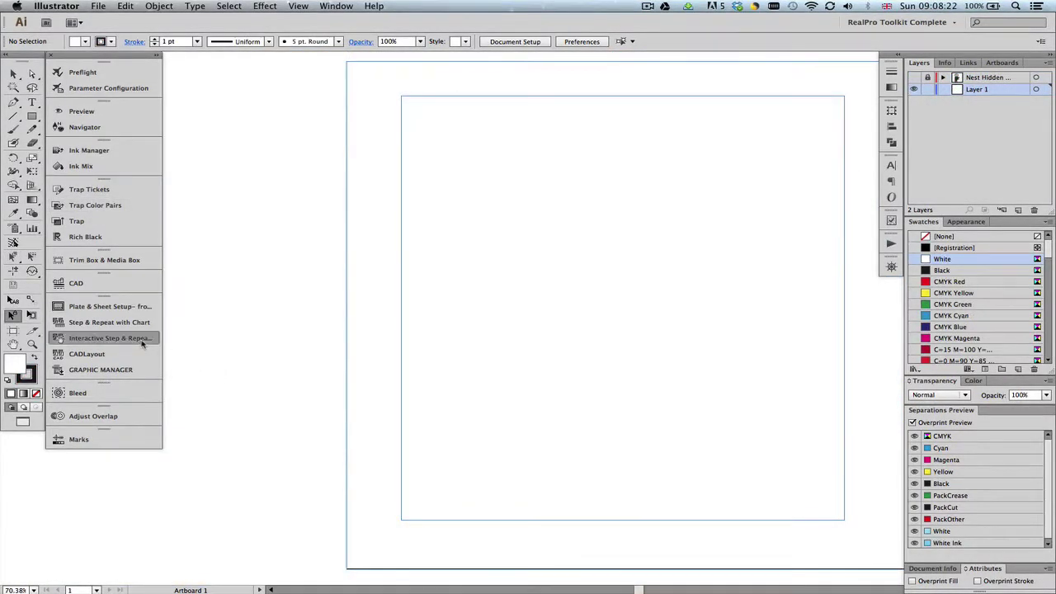
Step: Place the Skate sticker.ai sugar skull and step-and-repeat it into a 3×3 block
click(145, 339)
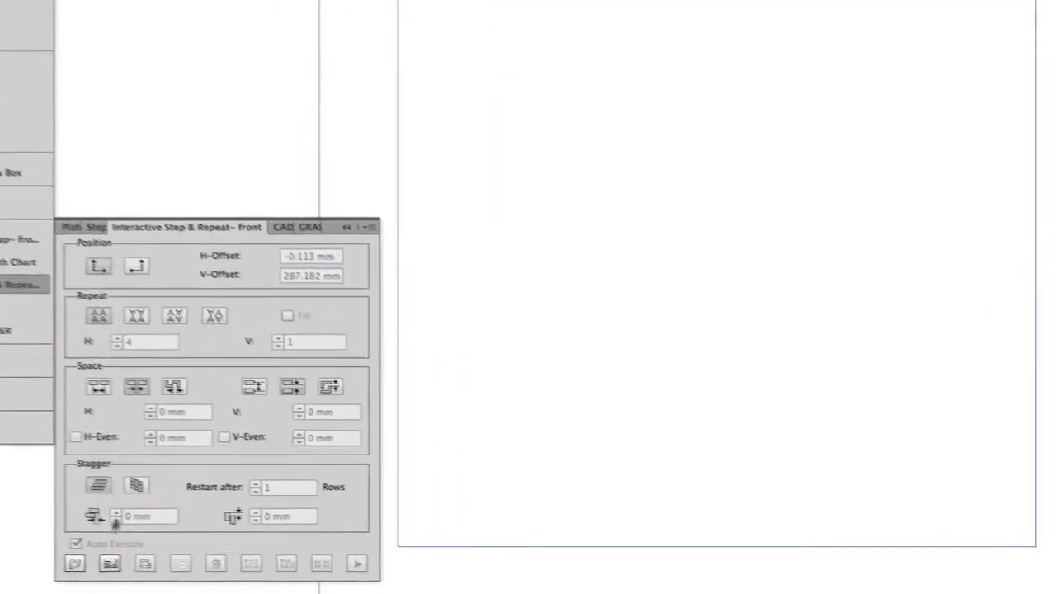
click(219, 566)
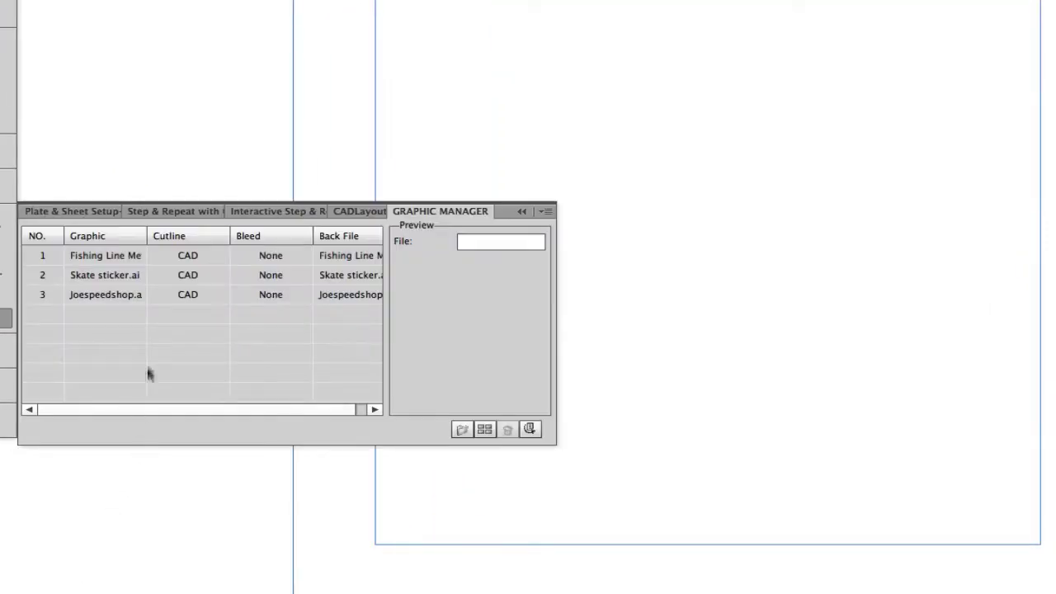
click(123, 276)
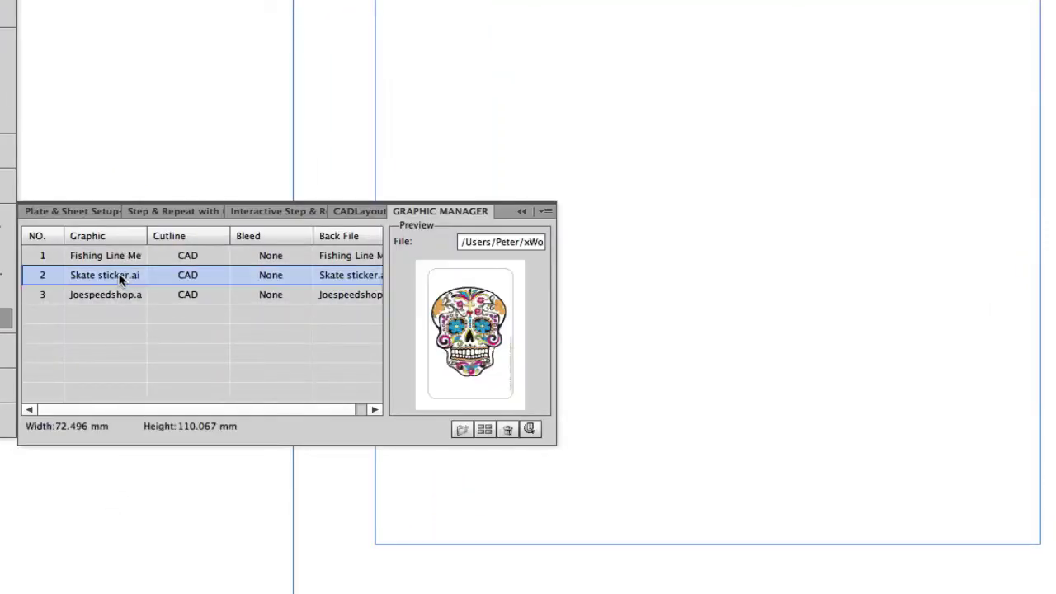
click(510, 429)
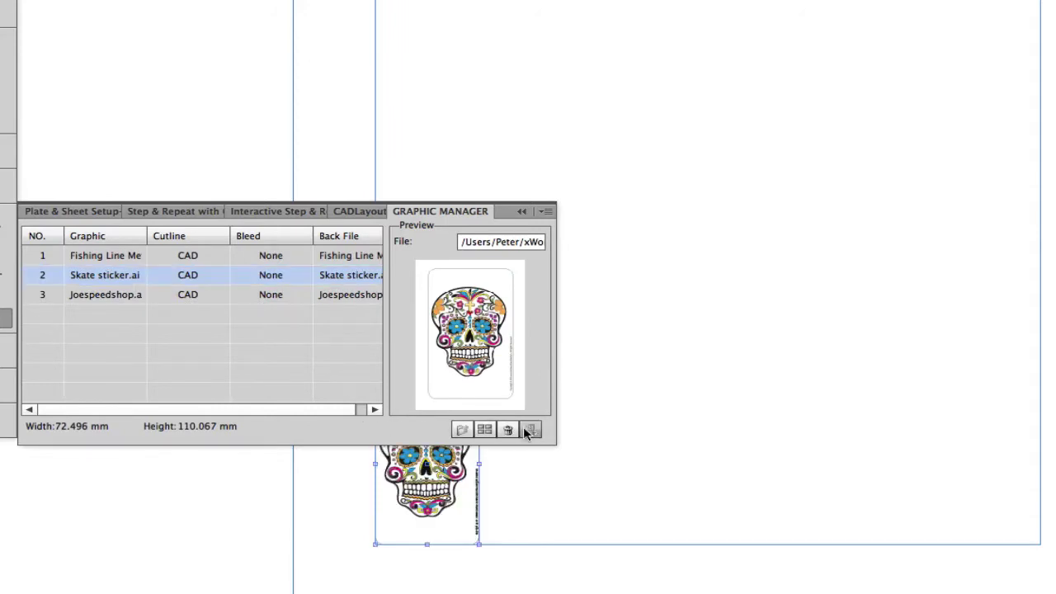
click(54, 357)
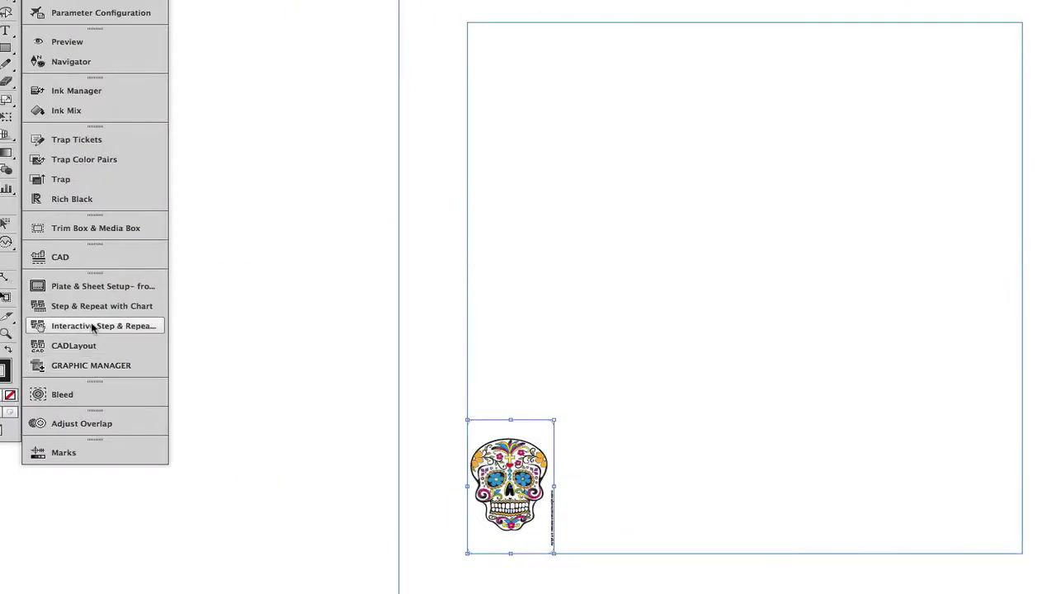
click(66, 314)
click(511, 491)
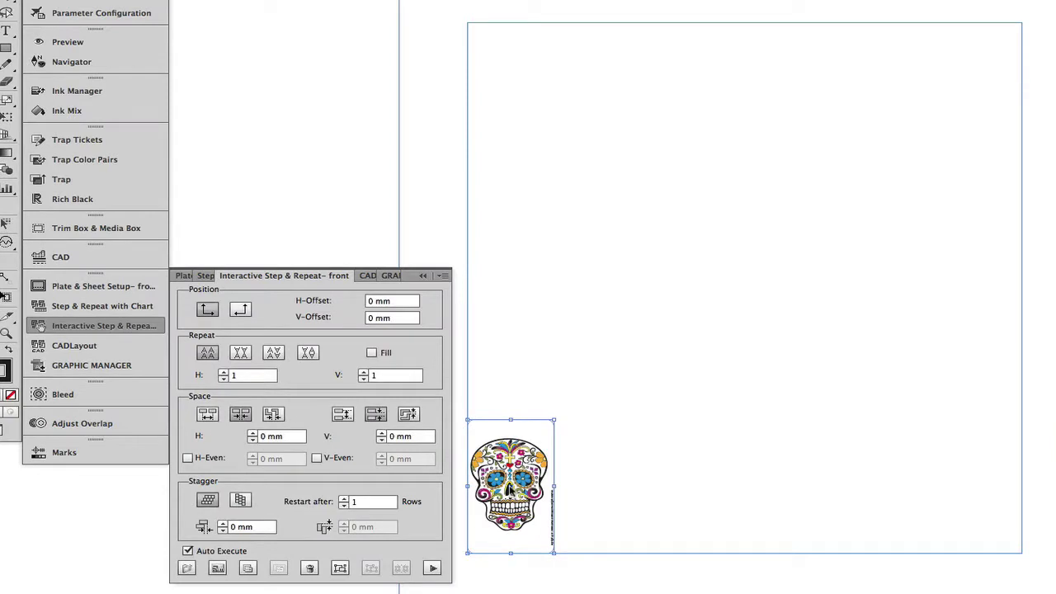
click(223, 372)
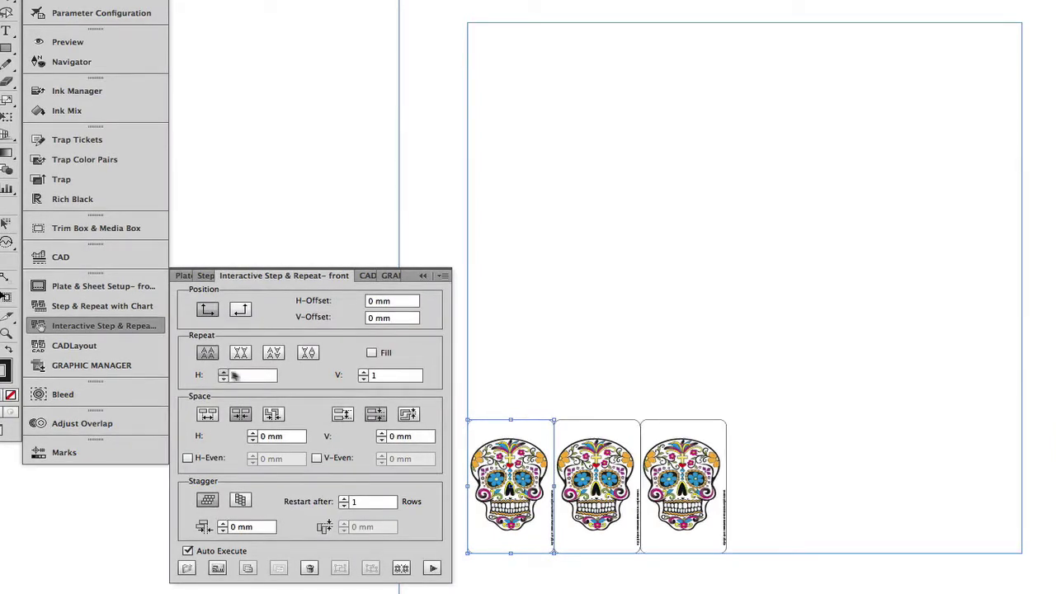
click(363, 372)
click(362, 372)
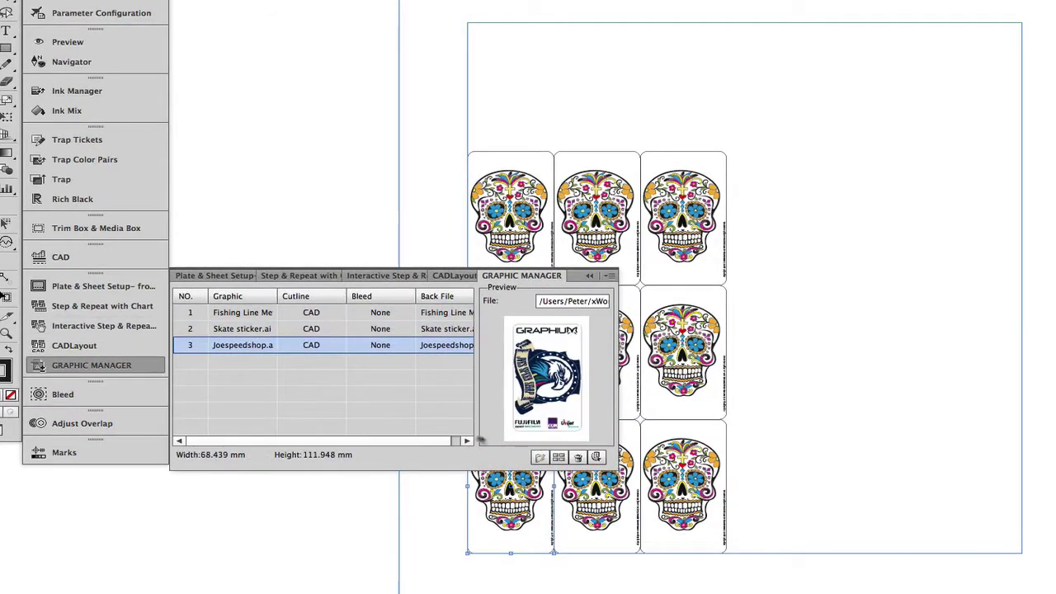
Step: Place a 3×3 block of Graphium labels and add a third Slinkies fish label
click(595, 458)
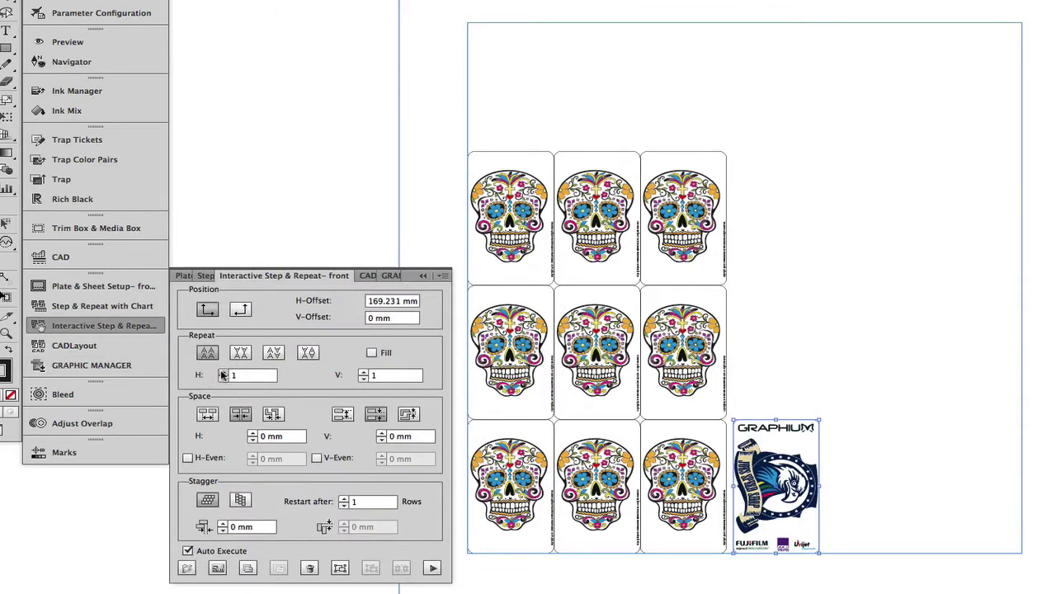
click(223, 372)
click(222, 372)
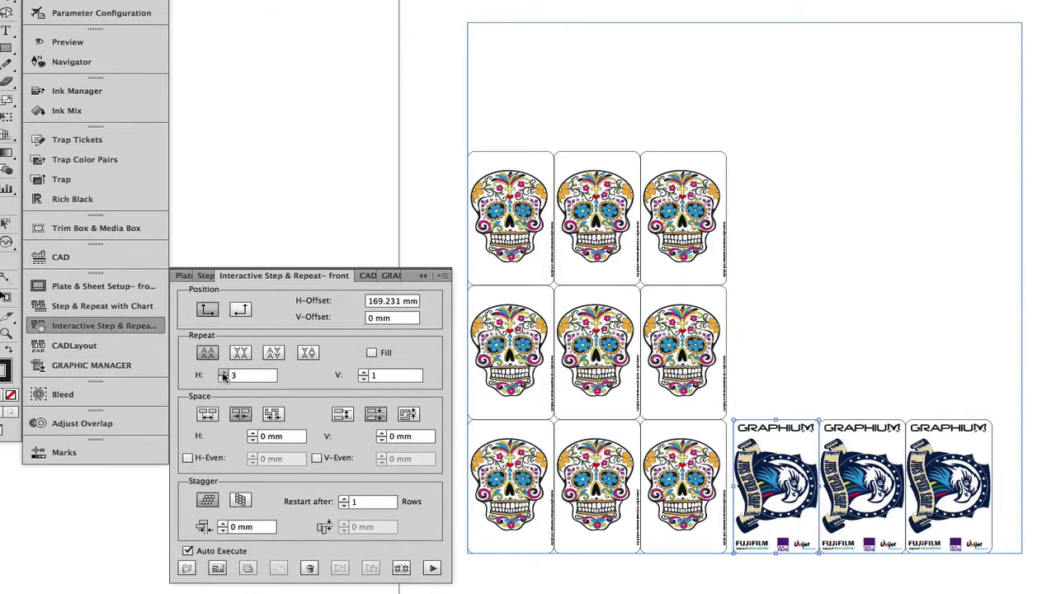
click(364, 372)
click(364, 372)
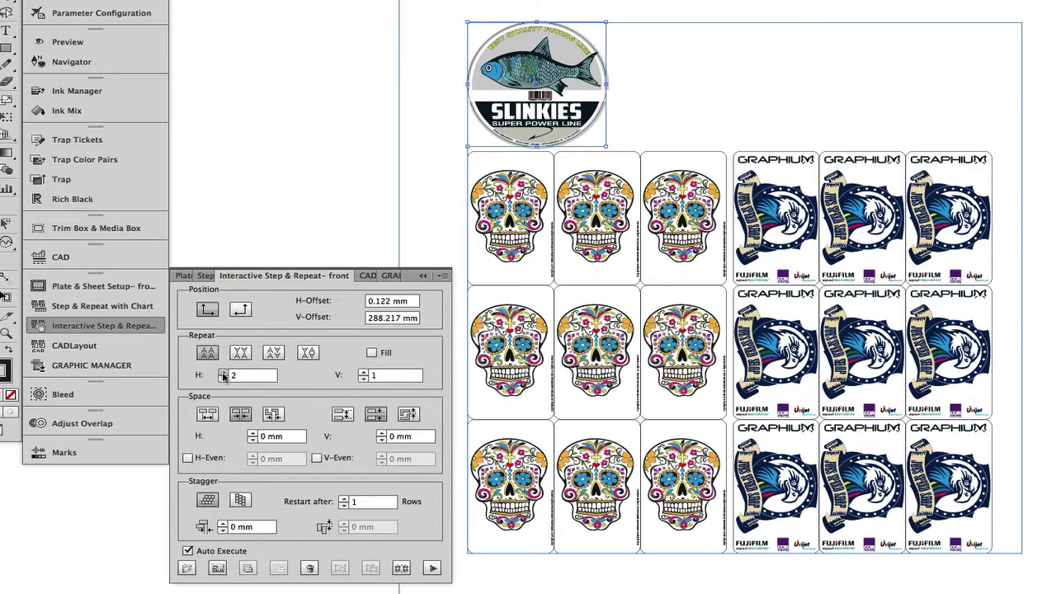
click(222, 372)
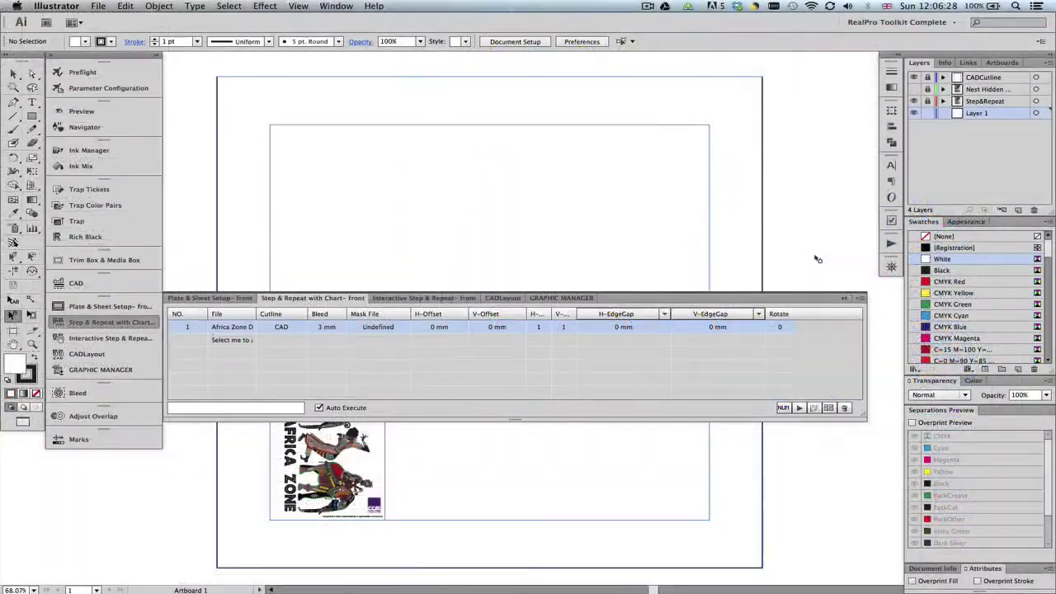
Step: Load the saved step-and-repeat parameters to lay out six Africa Zone labels
click(860, 299)
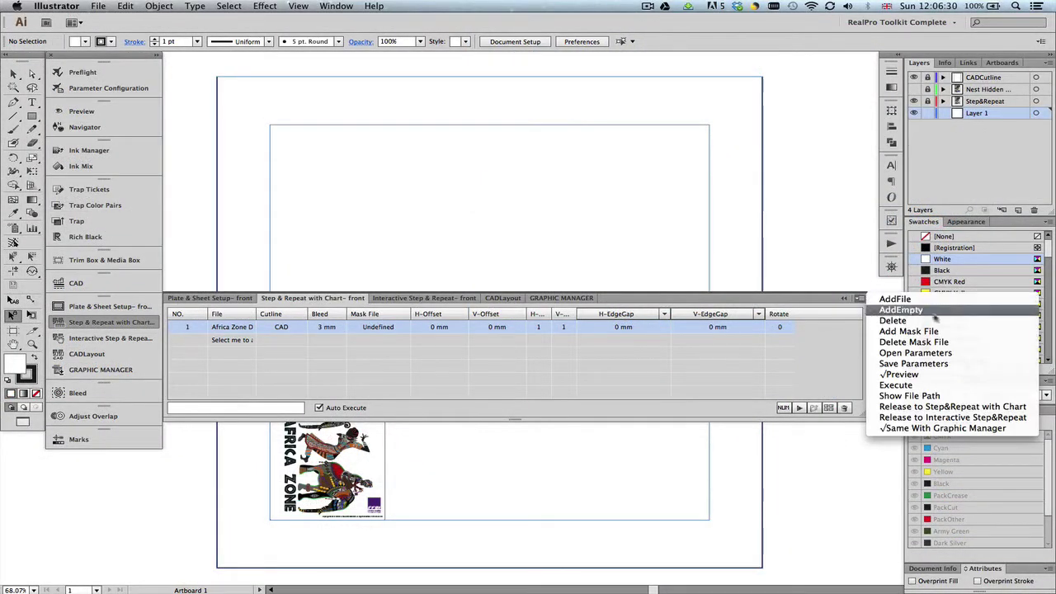
click(971, 355)
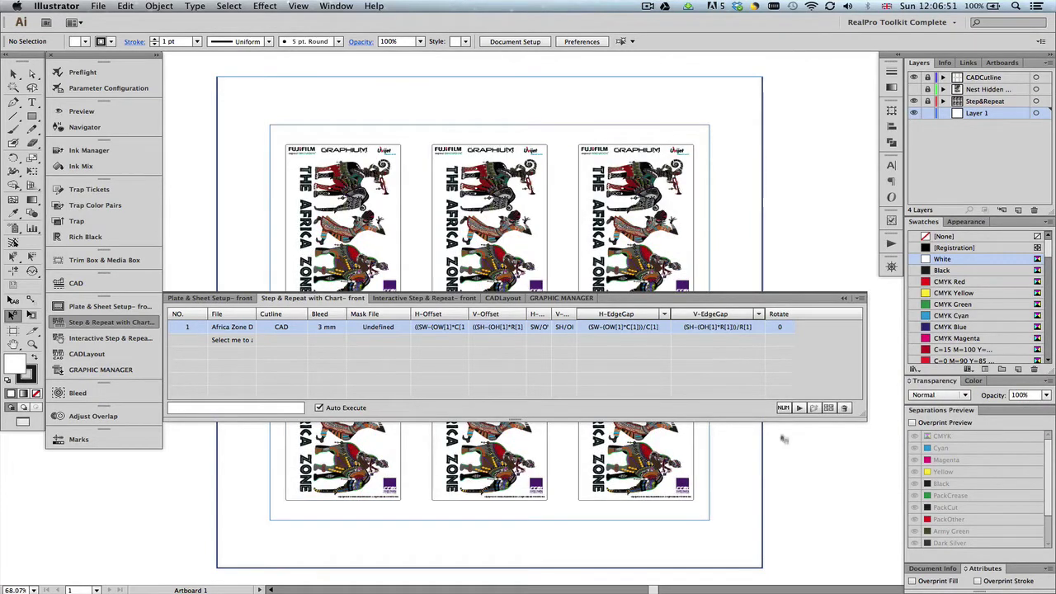
click(843, 298)
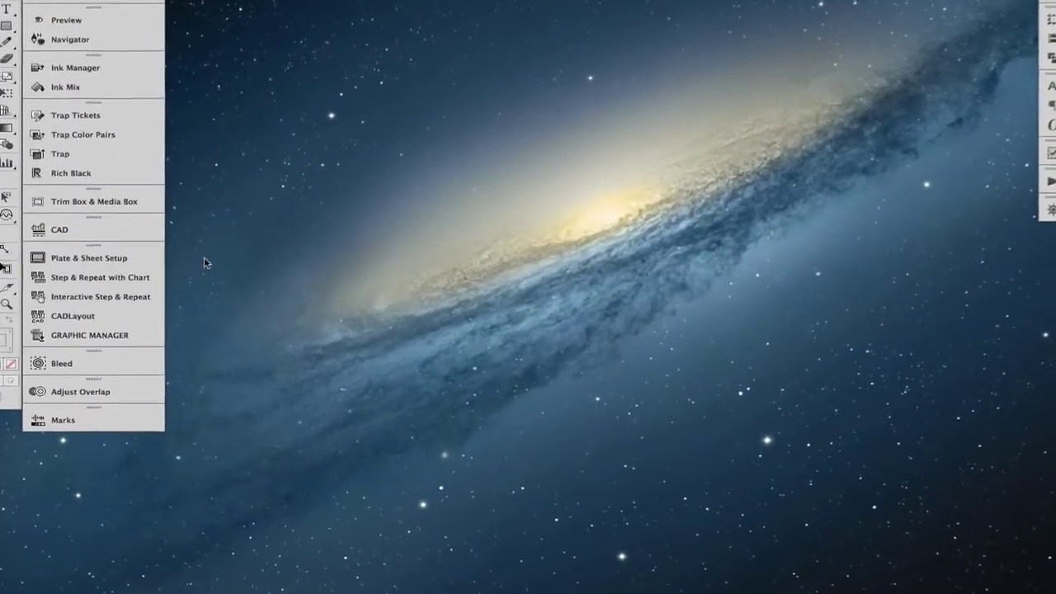
click(144, 254)
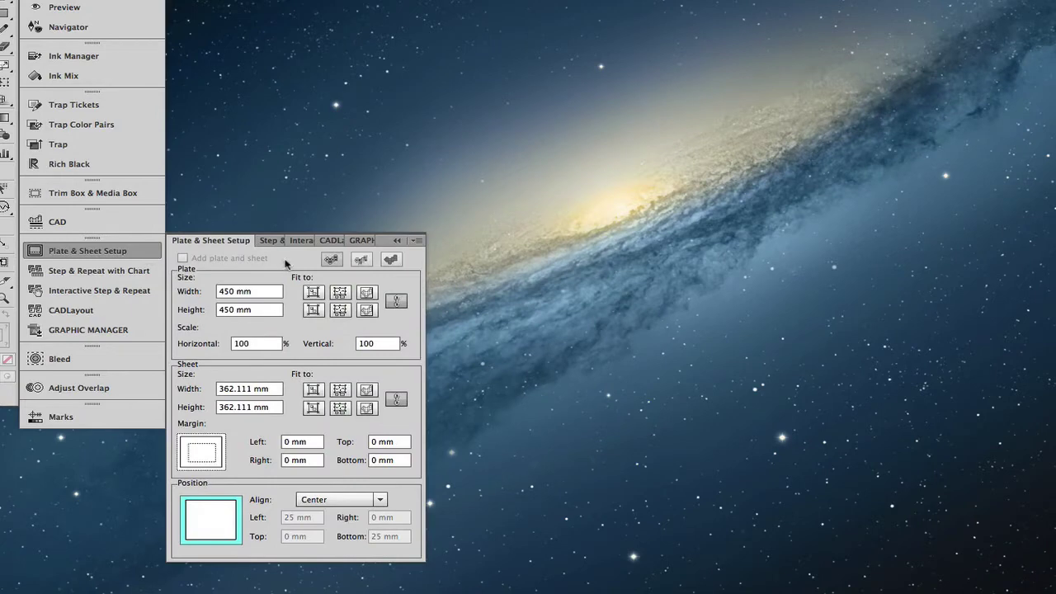
Step: Start a new blank sheet and add the Fishing Line Metallic file to the step-and-repeat chart
click(416, 240)
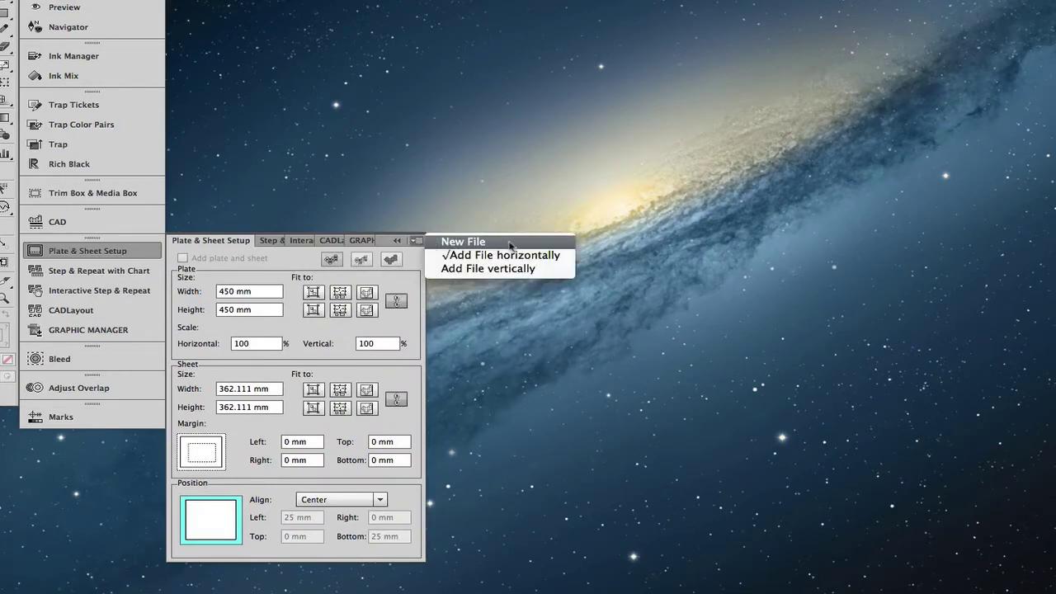
click(518, 247)
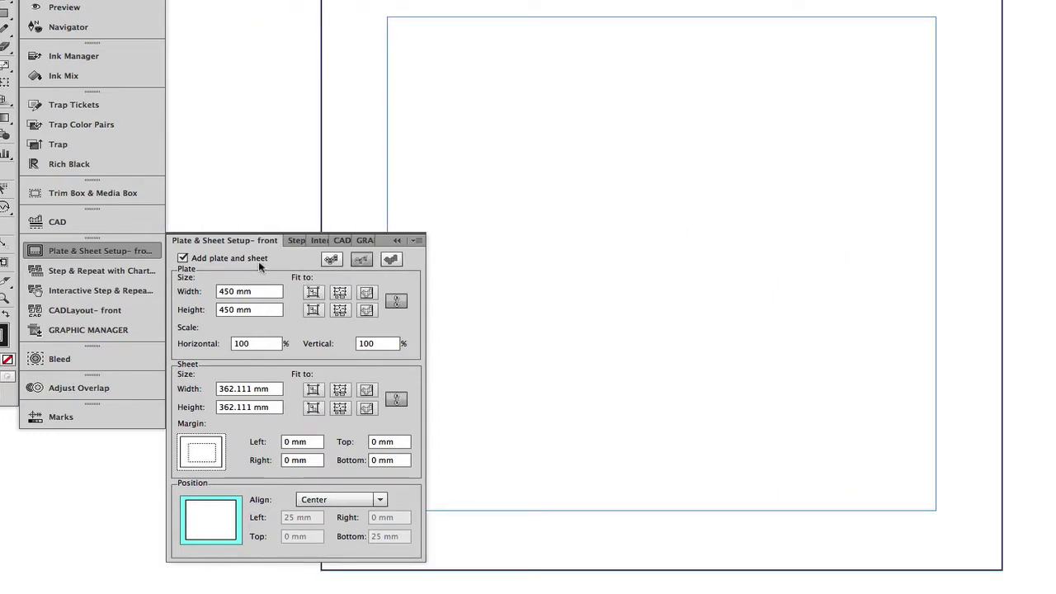
click(138, 271)
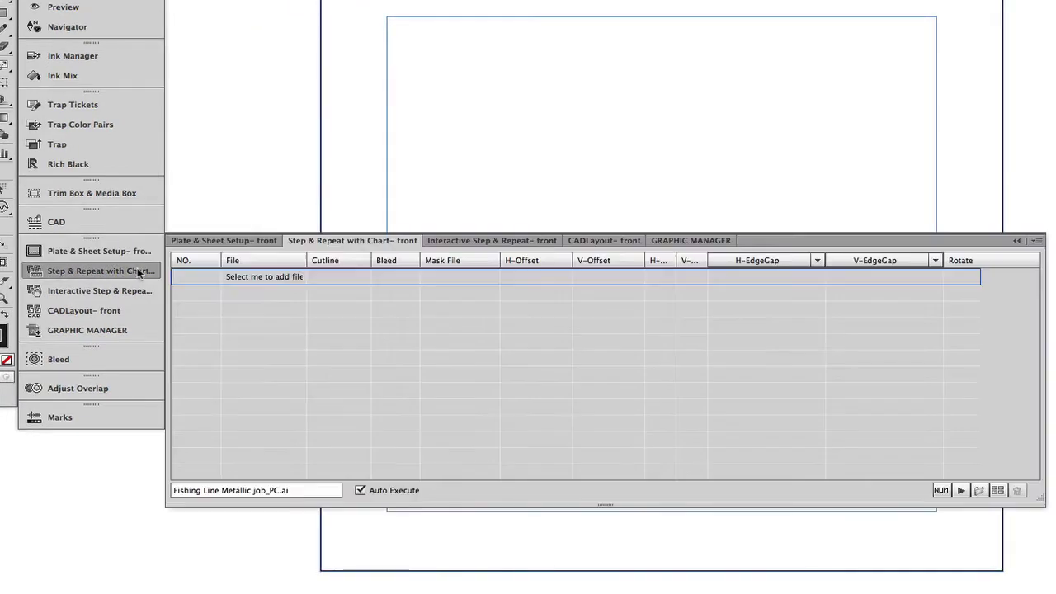
click(296, 277)
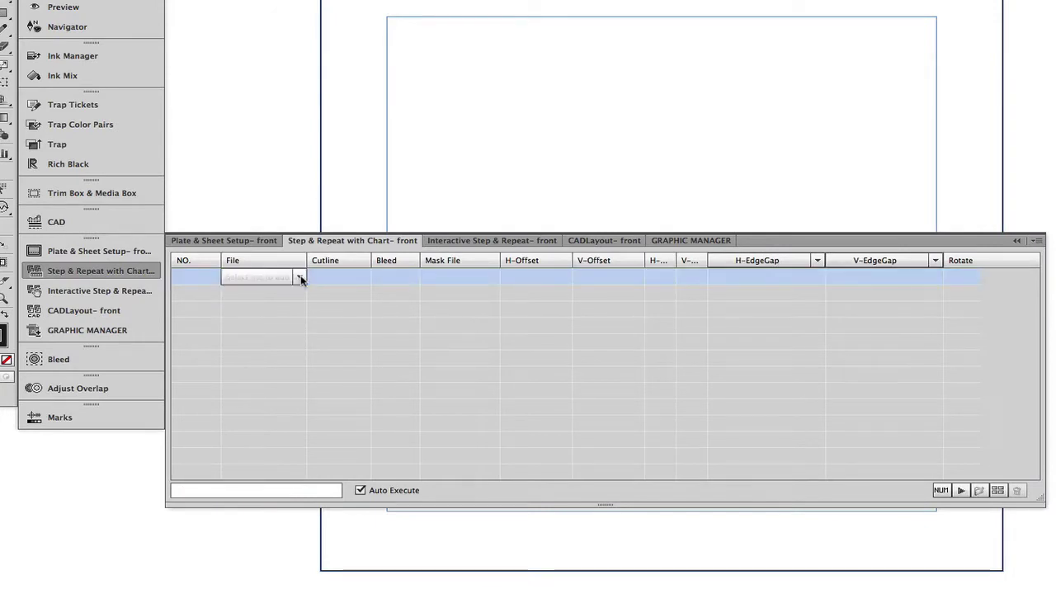
click(301, 278)
click(289, 294)
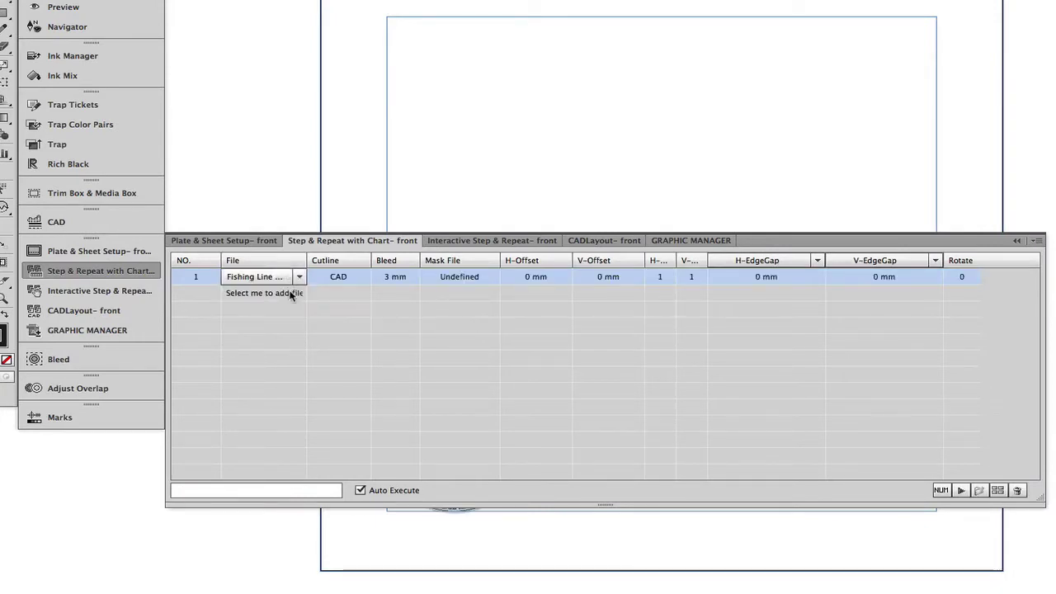
Step: Repeat the fish label 4 across and 4 down with 3 mm horizontal and vertical gaps
click(652, 277)
text(4)
click(685, 278)
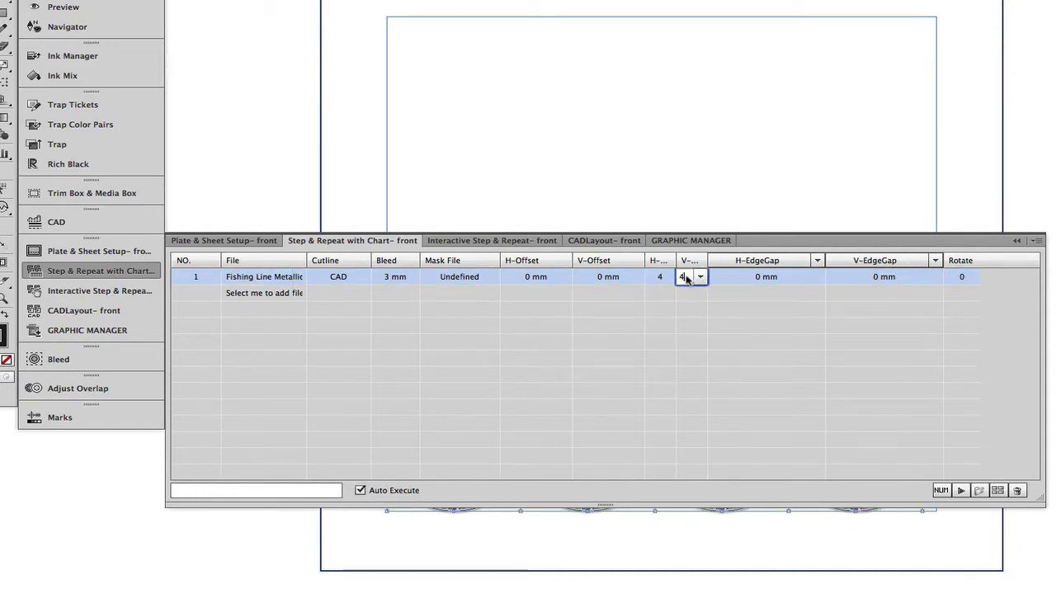
text(4)
click(747, 277)
text(3)
click(874, 278)
text(3)
key(Tab)
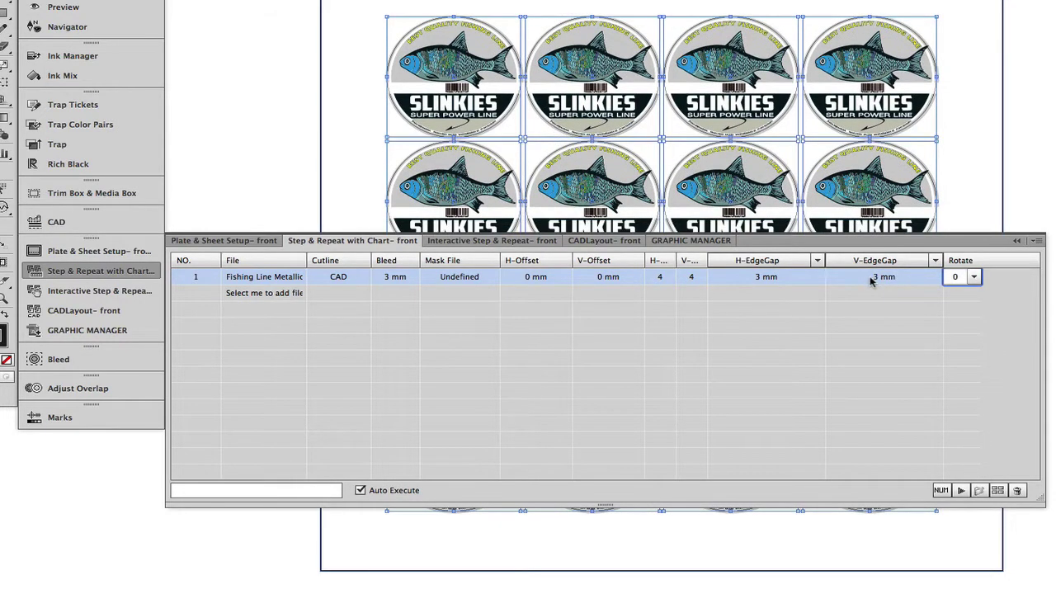
click(132, 274)
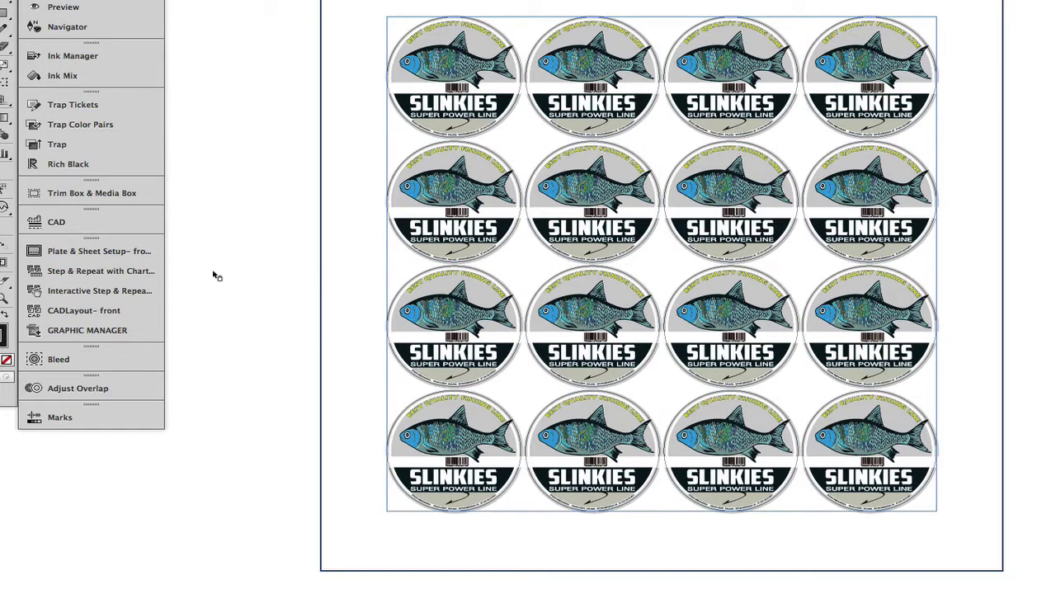
Step: Check the placed fishing line artwork files in Graphic Manager
click(143, 333)
click(236, 293)
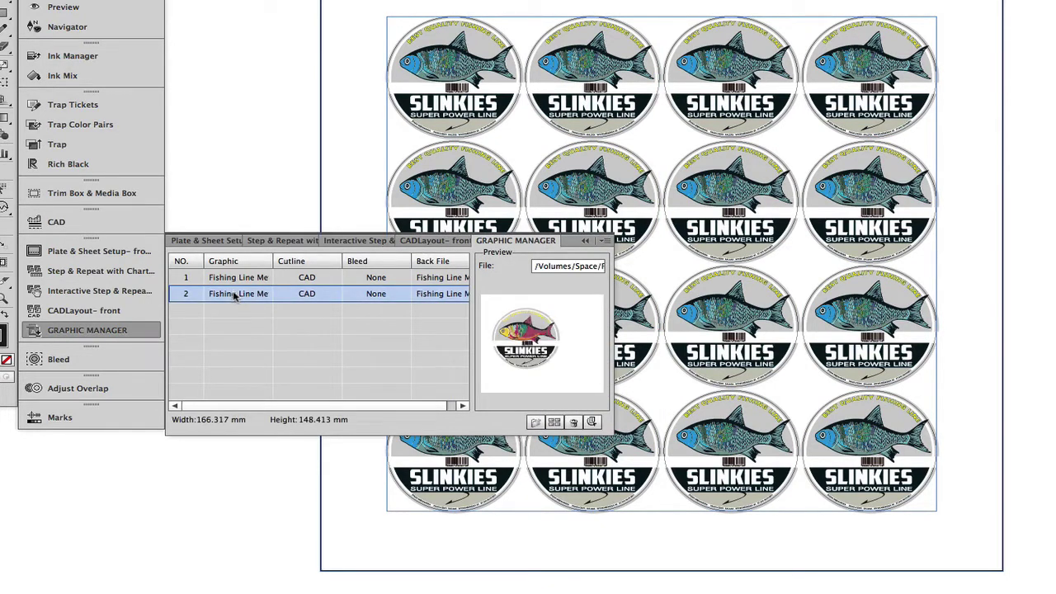
click(140, 333)
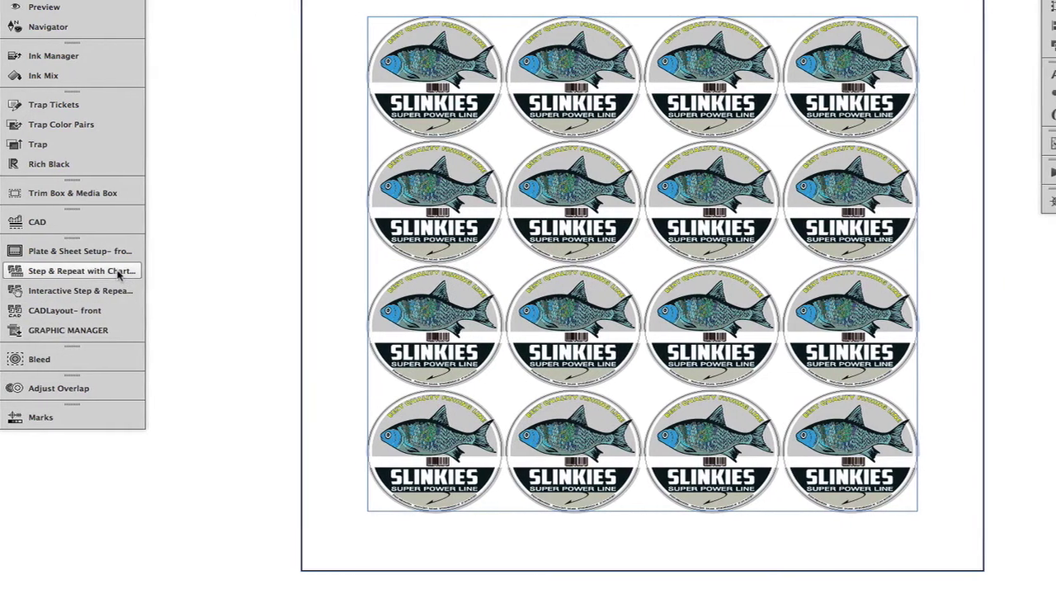
Step: Release the 4×4 fish label repeat into individual Step & Repeat with Chart entries
click(139, 270)
click(199, 277)
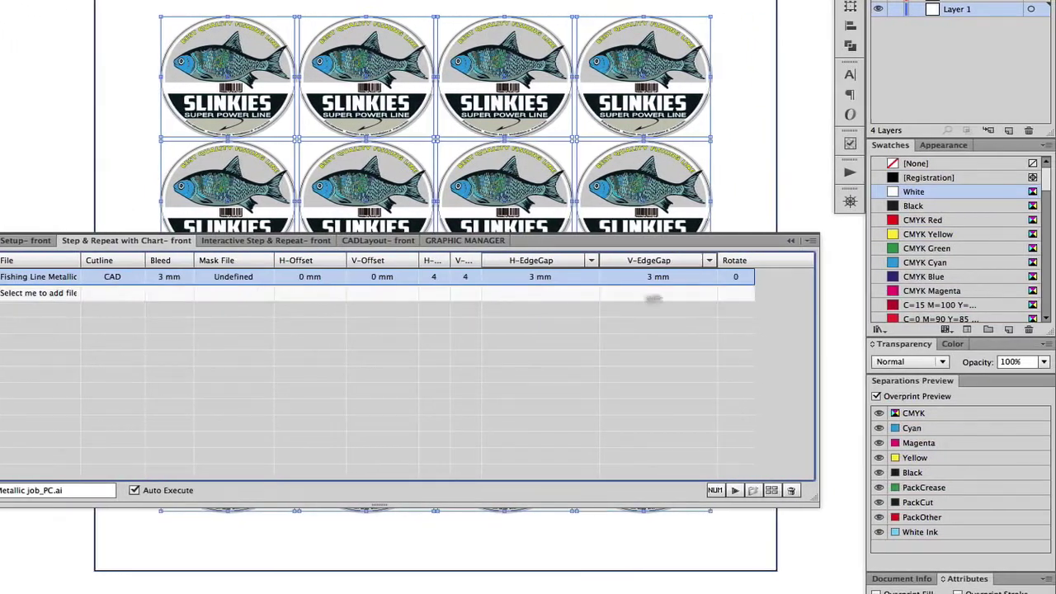
click(810, 240)
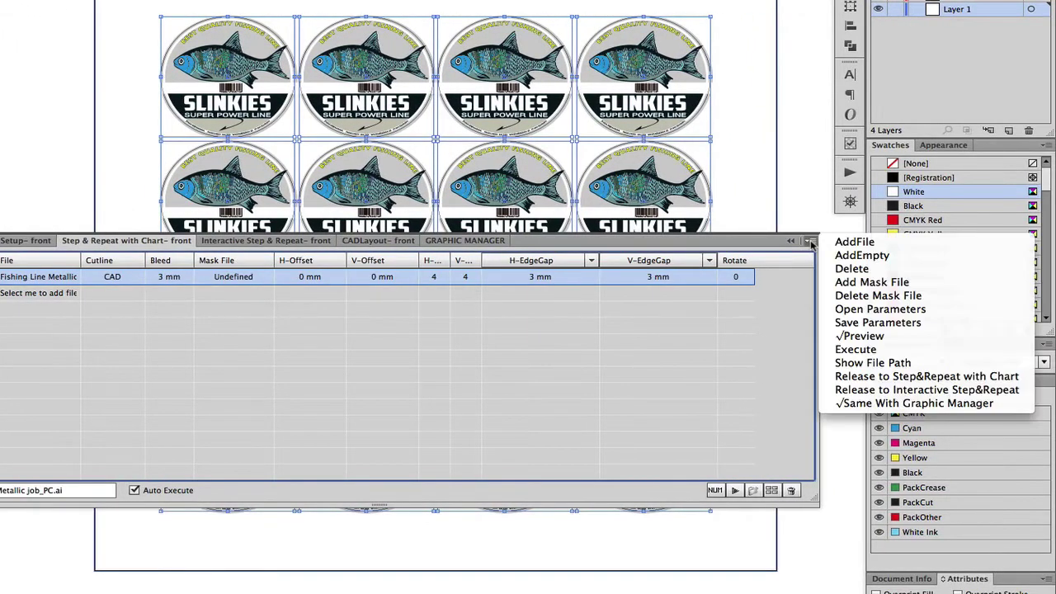
click(864, 377)
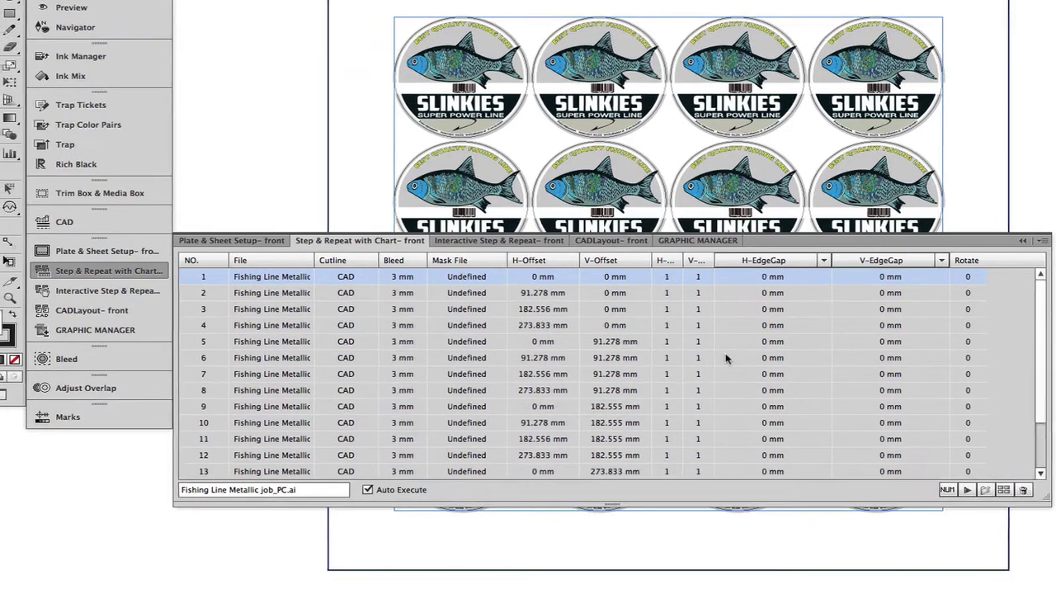
Step: Swap the right two columns of fish labels to Fishing Line Metallic job_PC_RED.ai
click(136, 274)
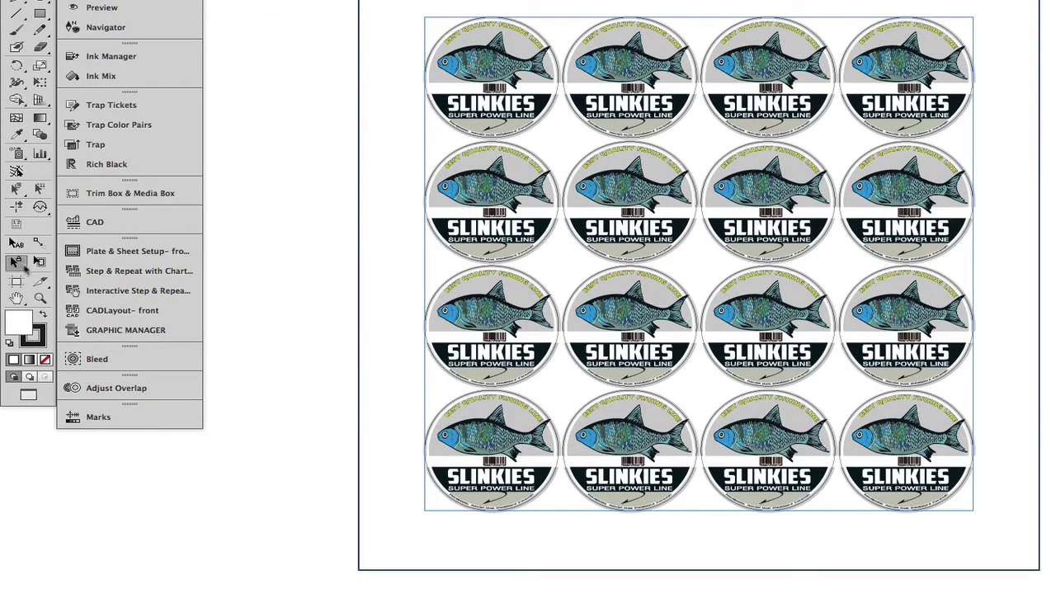
drag(673, 5, 1001, 532)
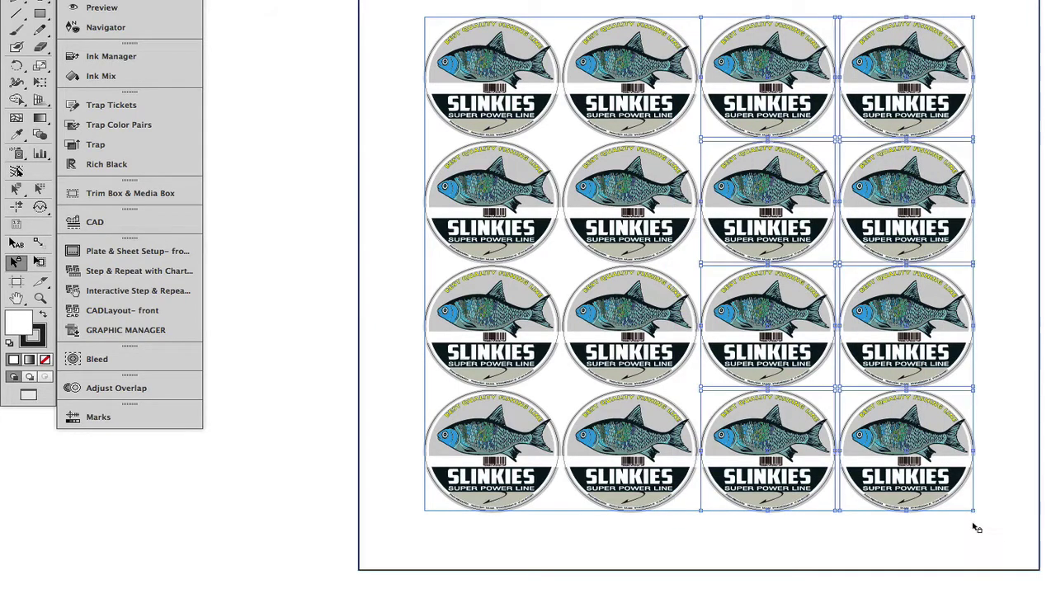
click(173, 272)
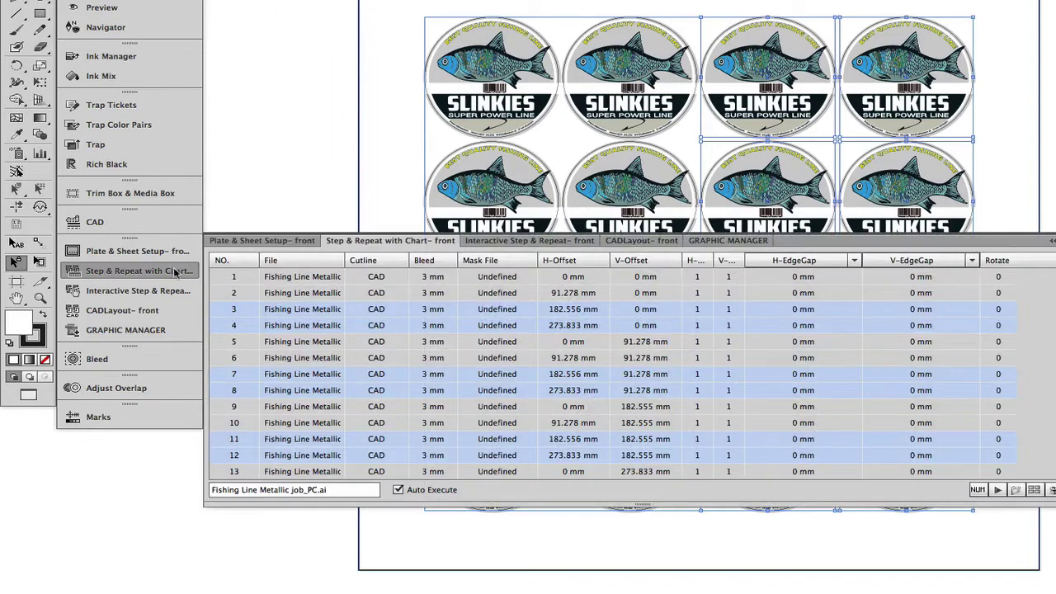
click(328, 309)
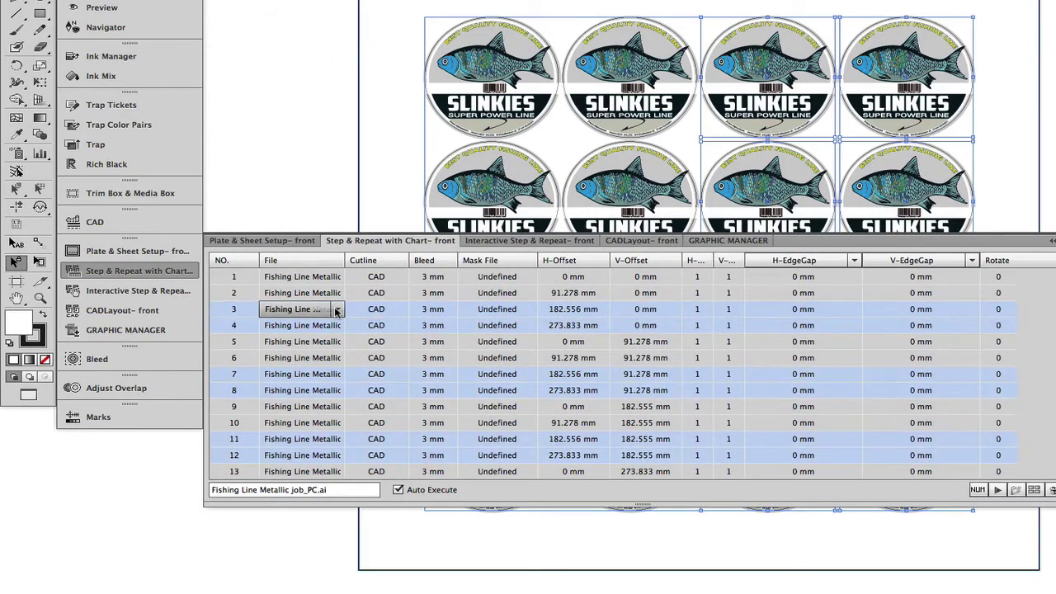
click(336, 310)
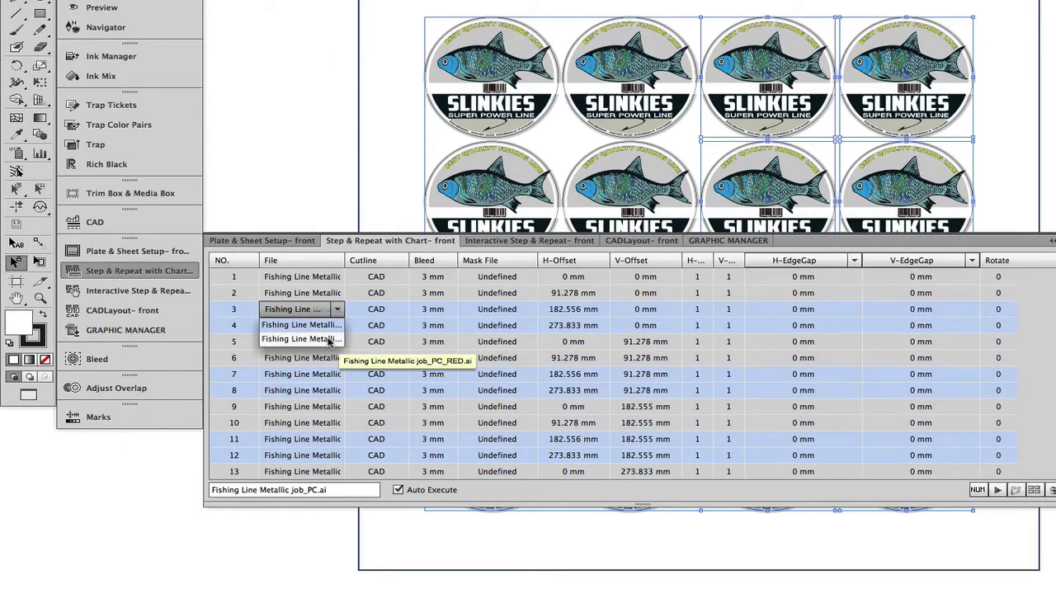
click(330, 340)
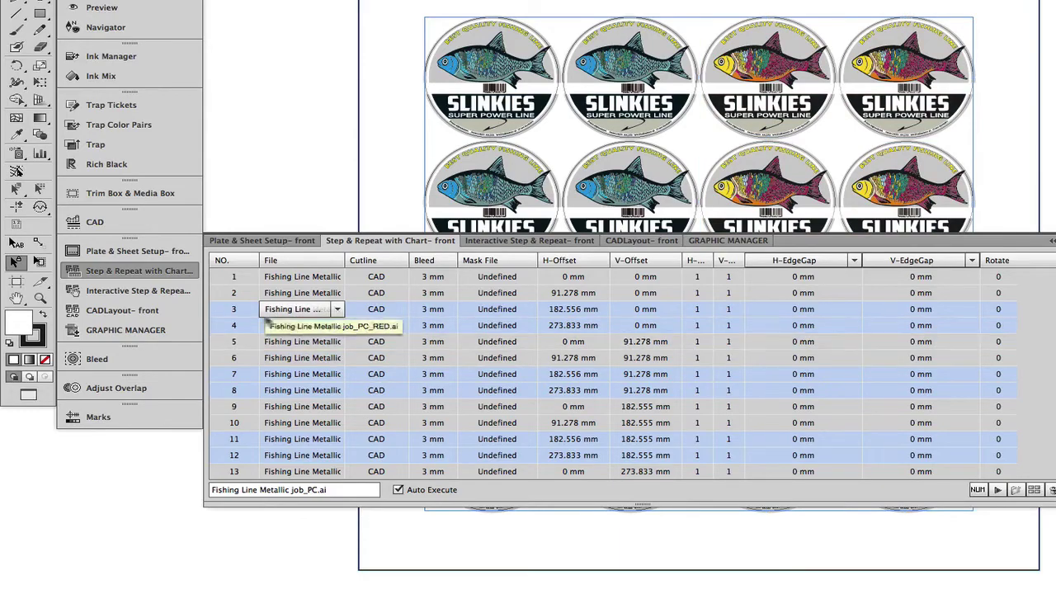
click(157, 273)
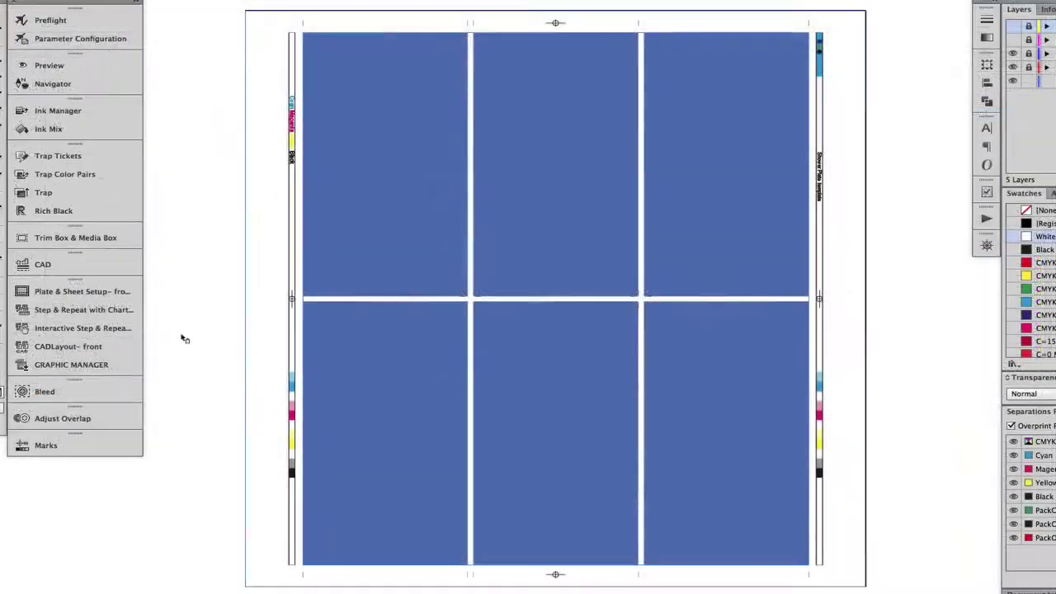
Step: Replace the Empty2 placeholder with the Labelexpo blue shower cream artwork, 3 across by 2 down
click(138, 312)
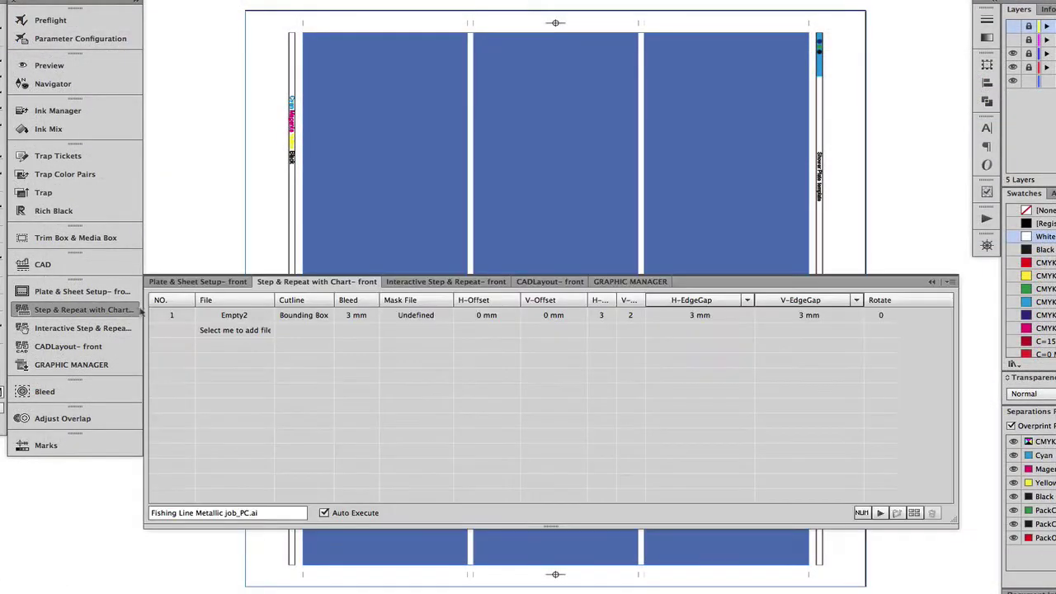
click(266, 315)
click(268, 317)
click(267, 315)
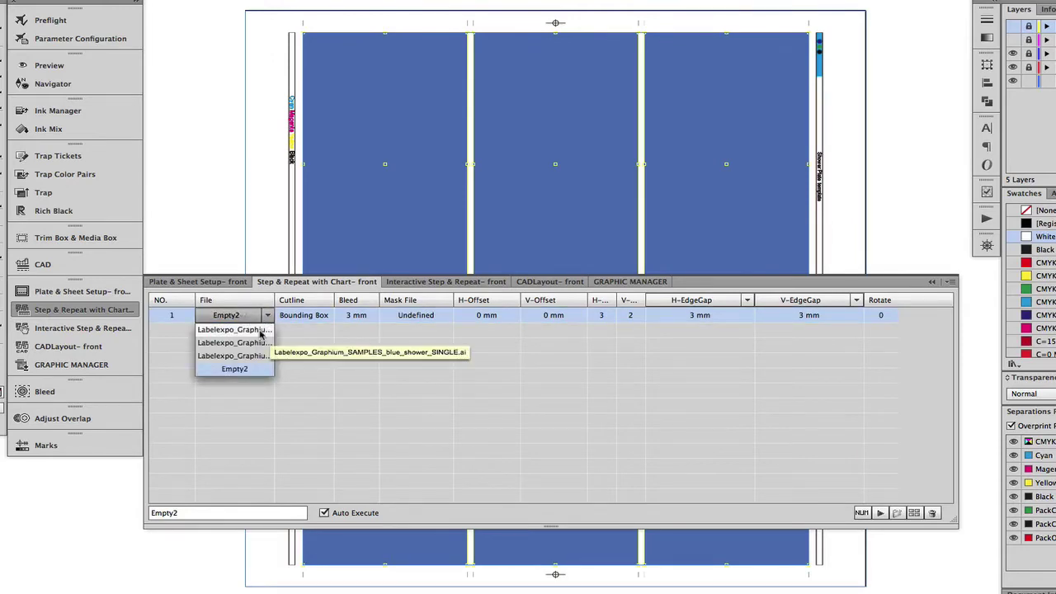
click(261, 330)
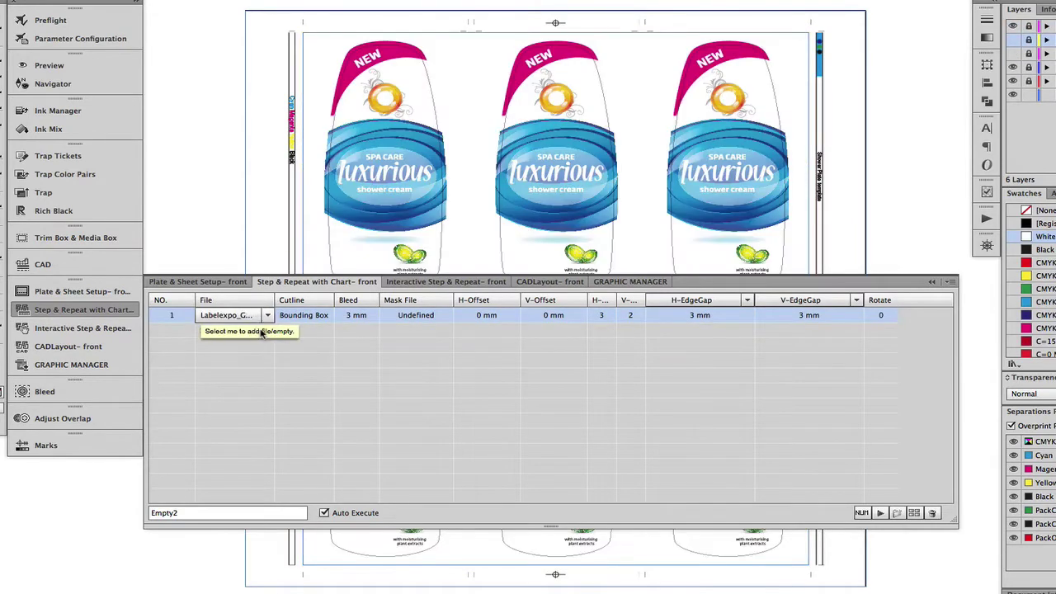
click(106, 310)
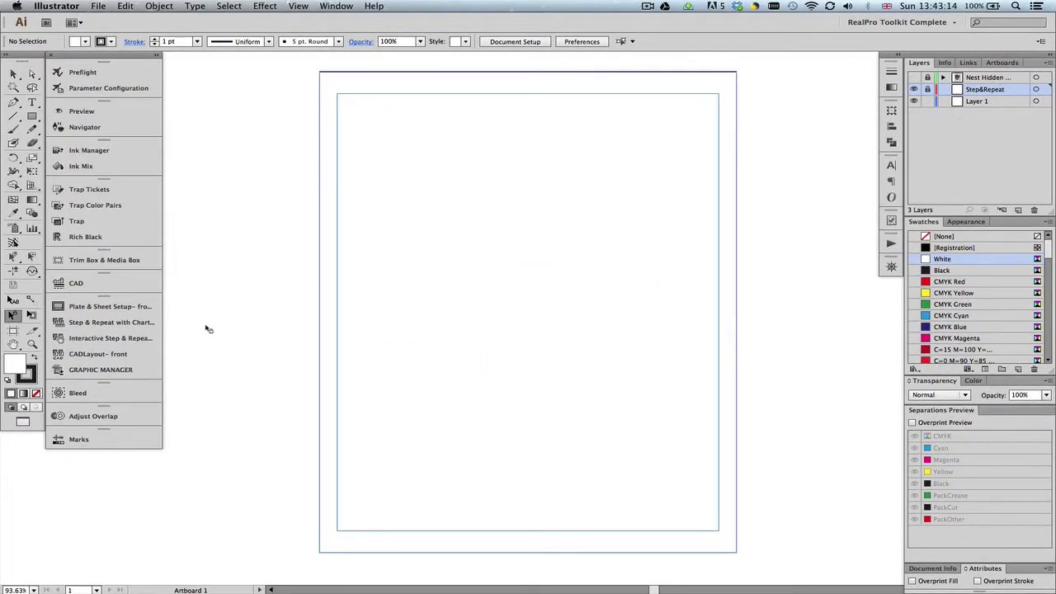
Step: Add Skate sticker_ZZZ.ai as an artwork entry in the Step & Repeat chart and preview the placed sticker
click(134, 323)
click(270, 327)
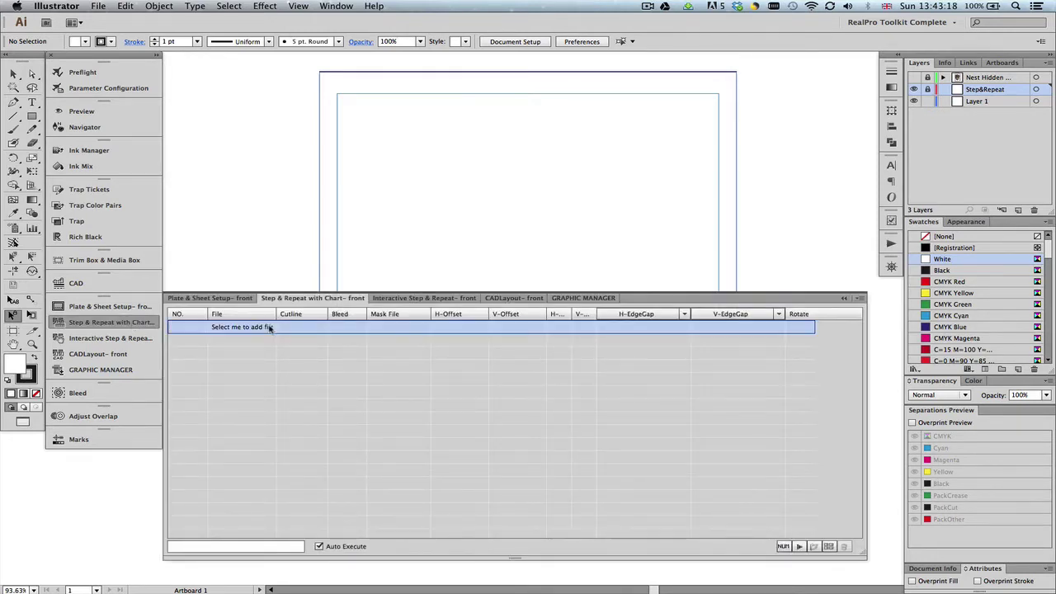
click(270, 327)
click(266, 339)
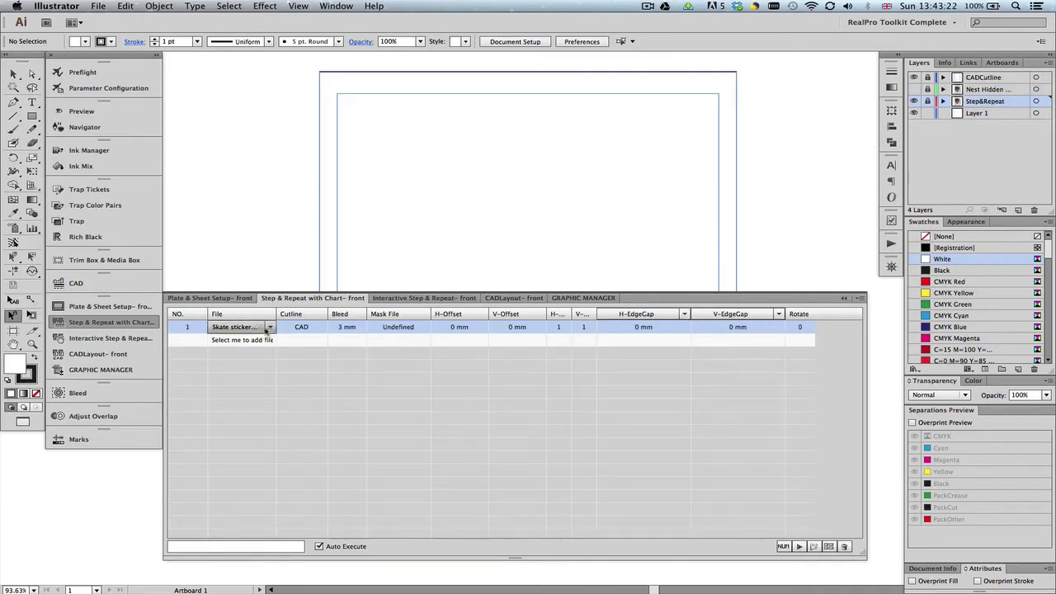
click(126, 322)
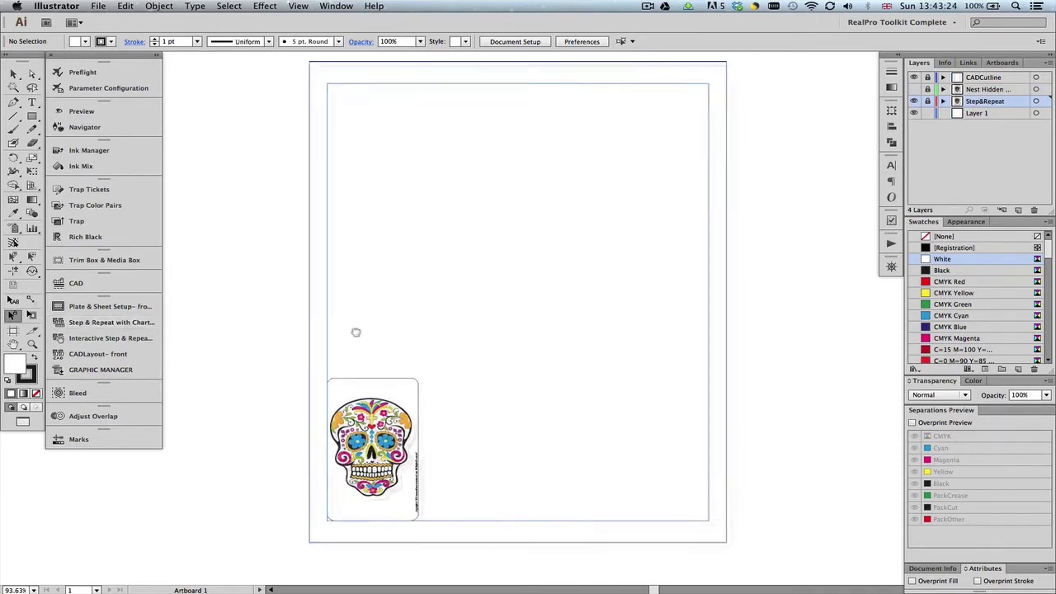
Step: Load the twelve-sticker parameters and assign the skull sticker file to chart rows 2–12
click(129, 323)
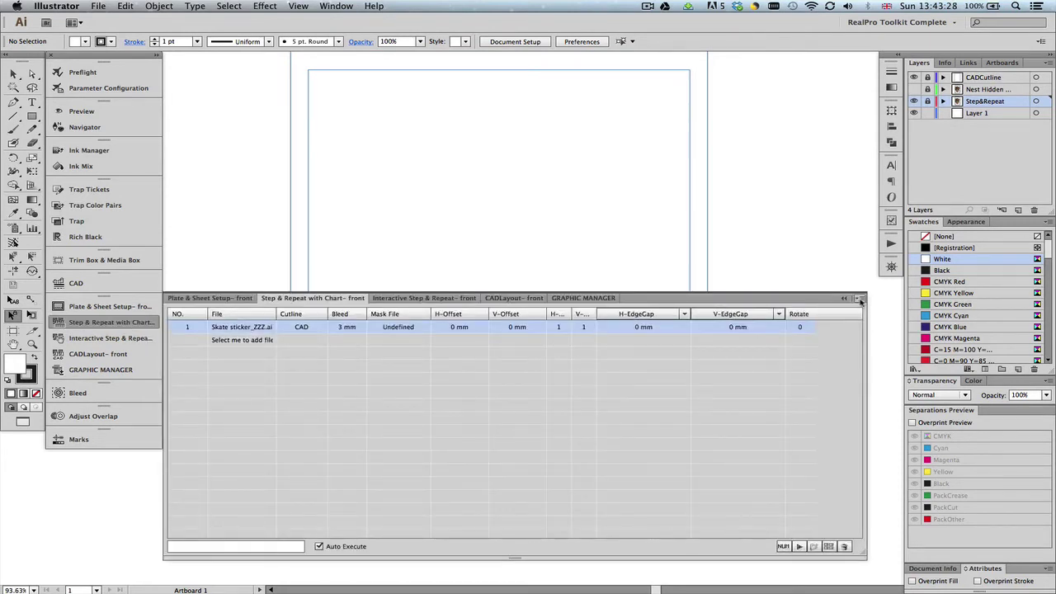
click(860, 299)
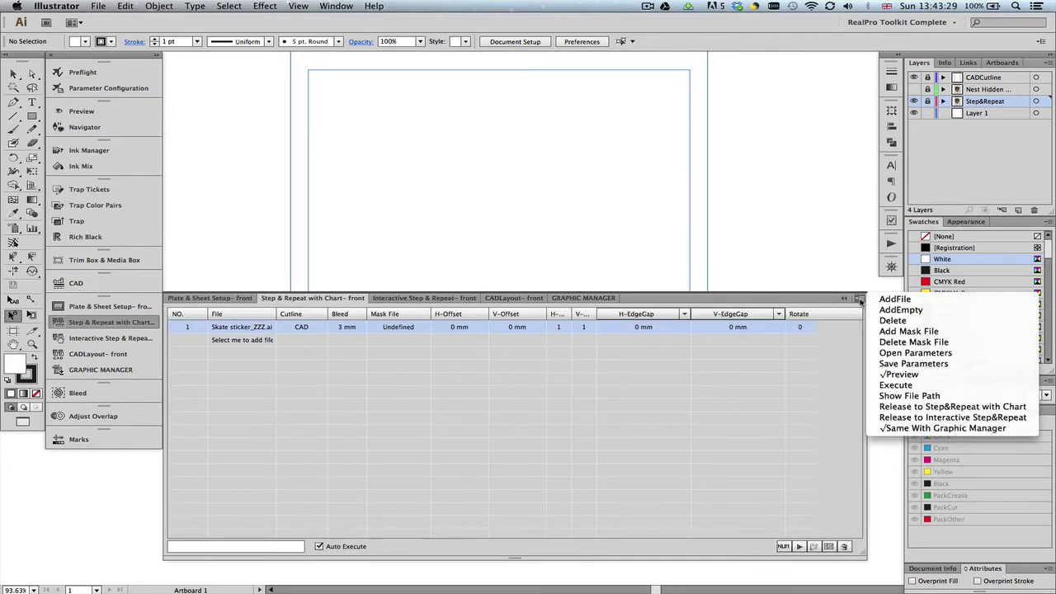
click(914, 353)
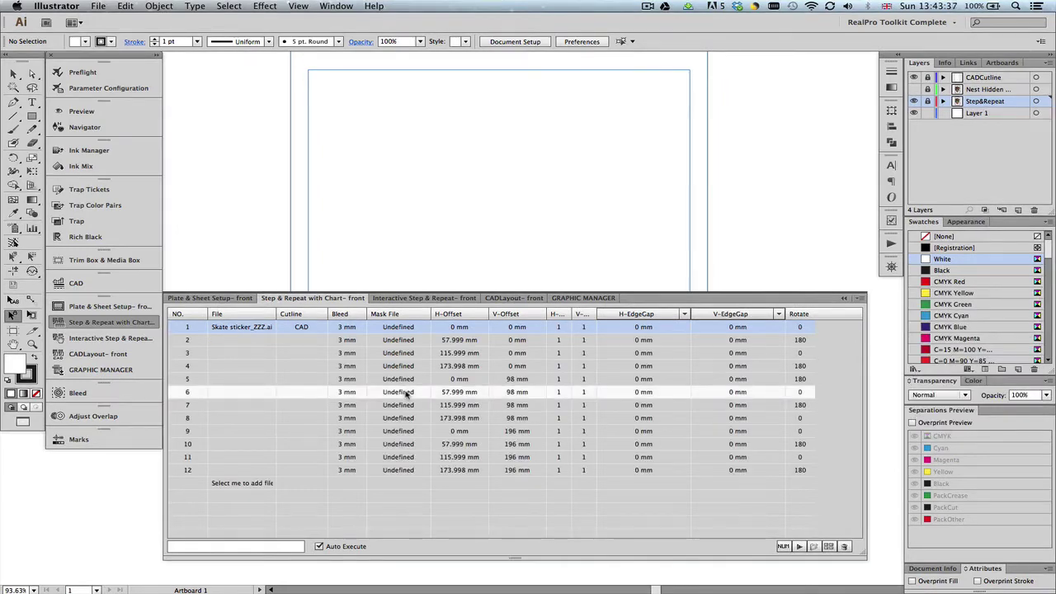
click(257, 340)
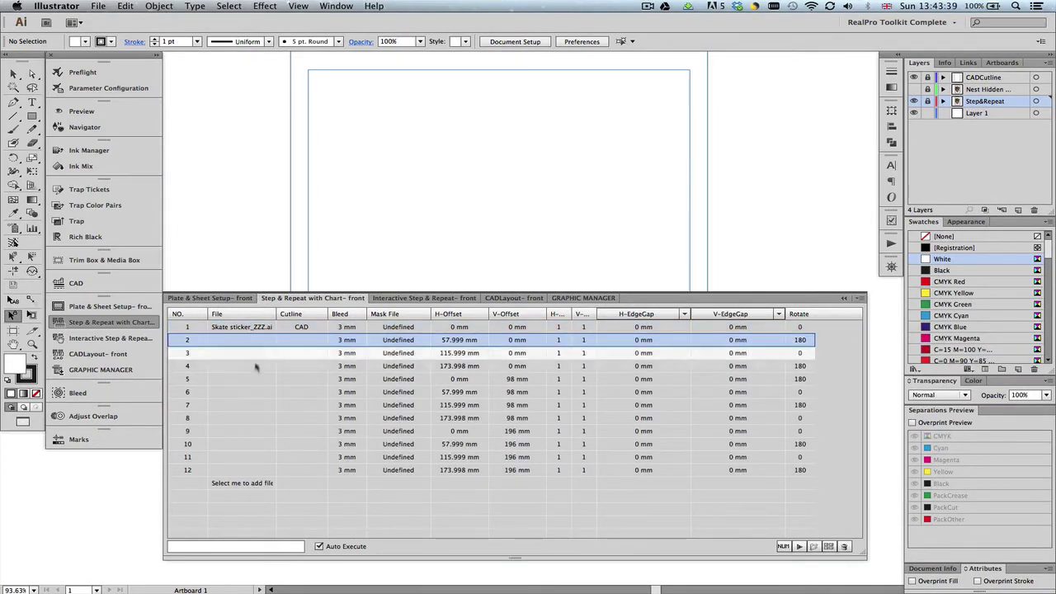
shift+click(252, 470)
click(271, 473)
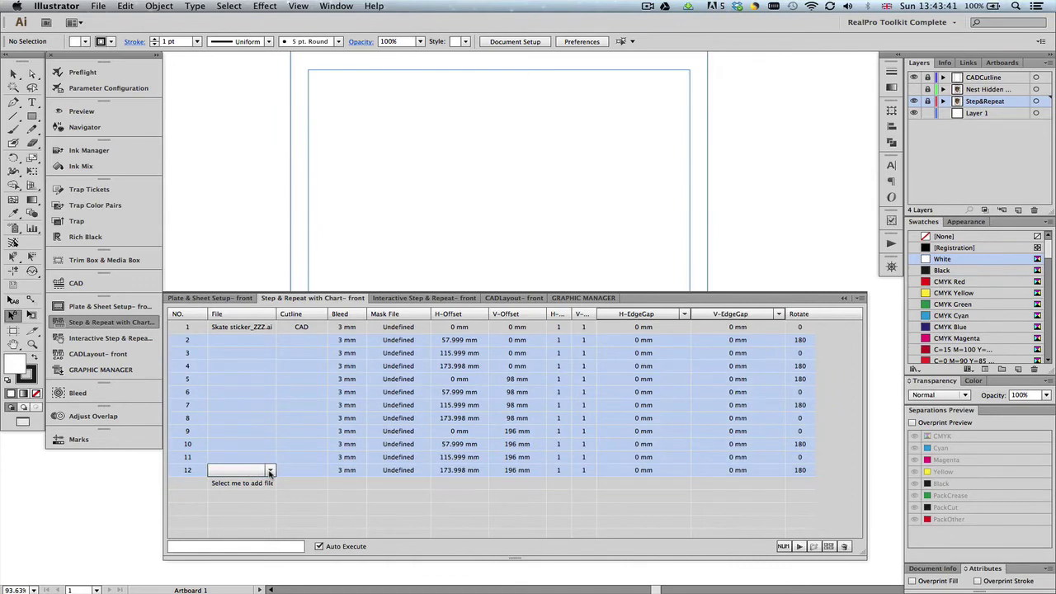
click(270, 473)
click(247, 482)
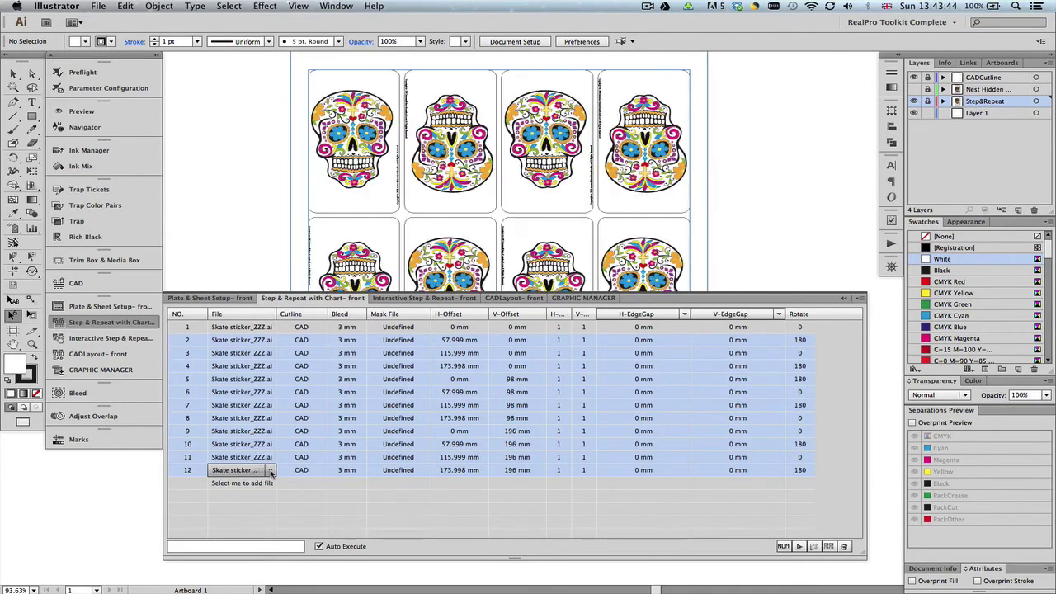
click(93, 328)
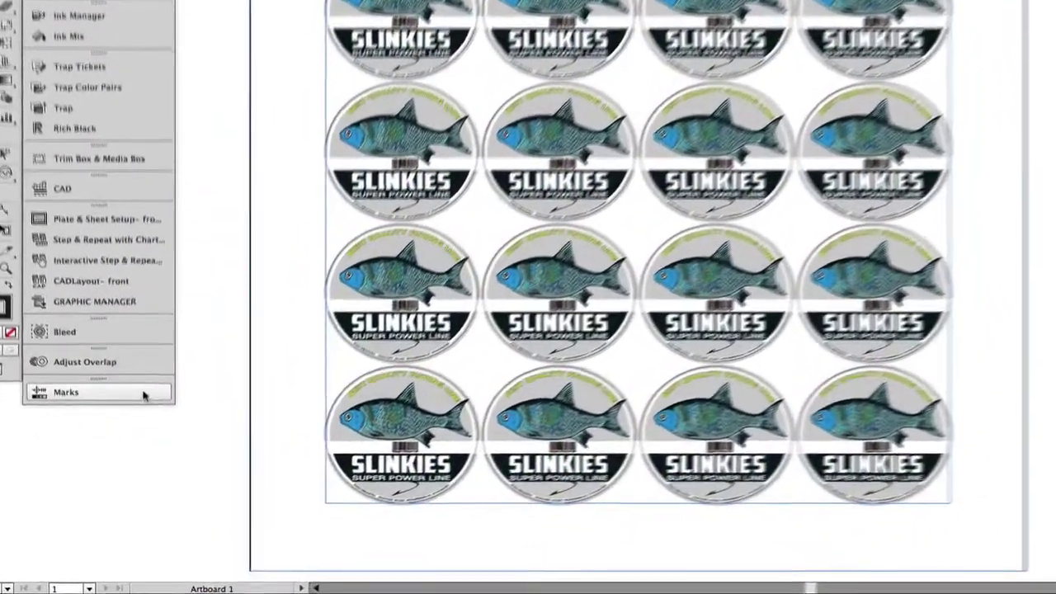
click(158, 441)
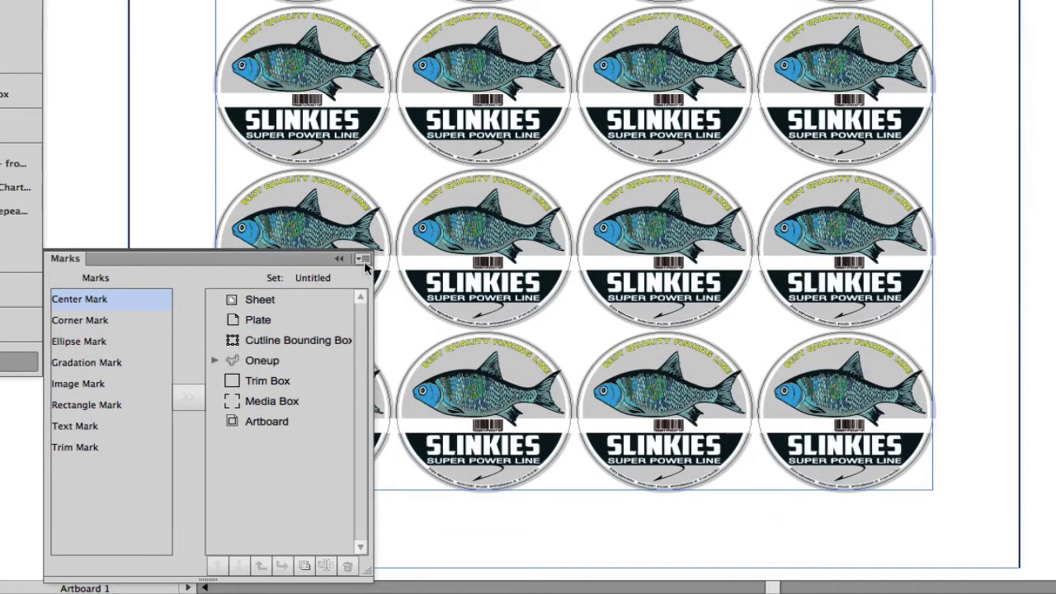
Step: Load the recent Varibar.fms marks set in place of the Untitled set
click(362, 259)
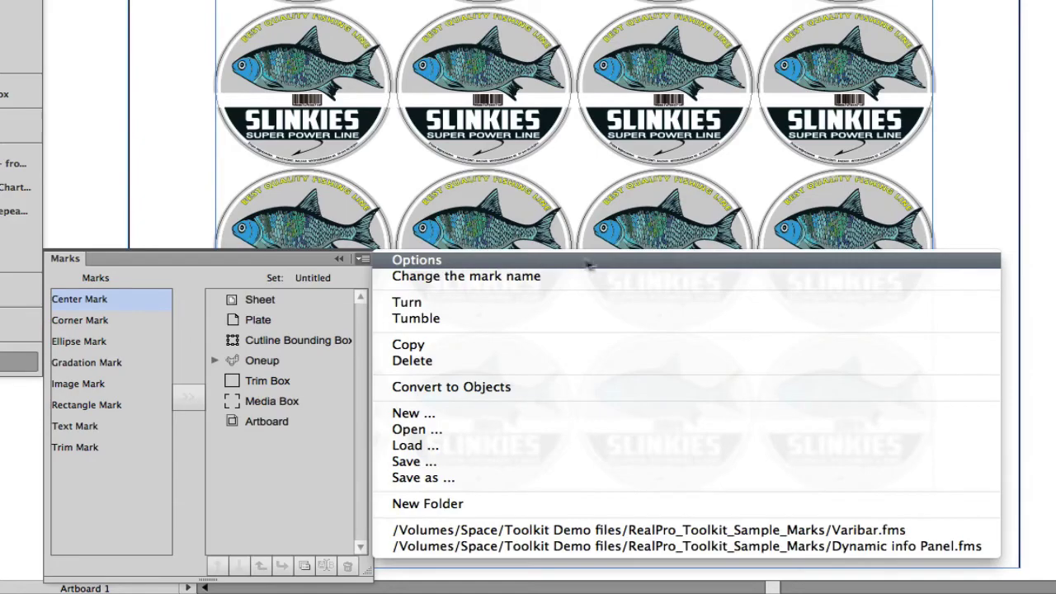
click(595, 530)
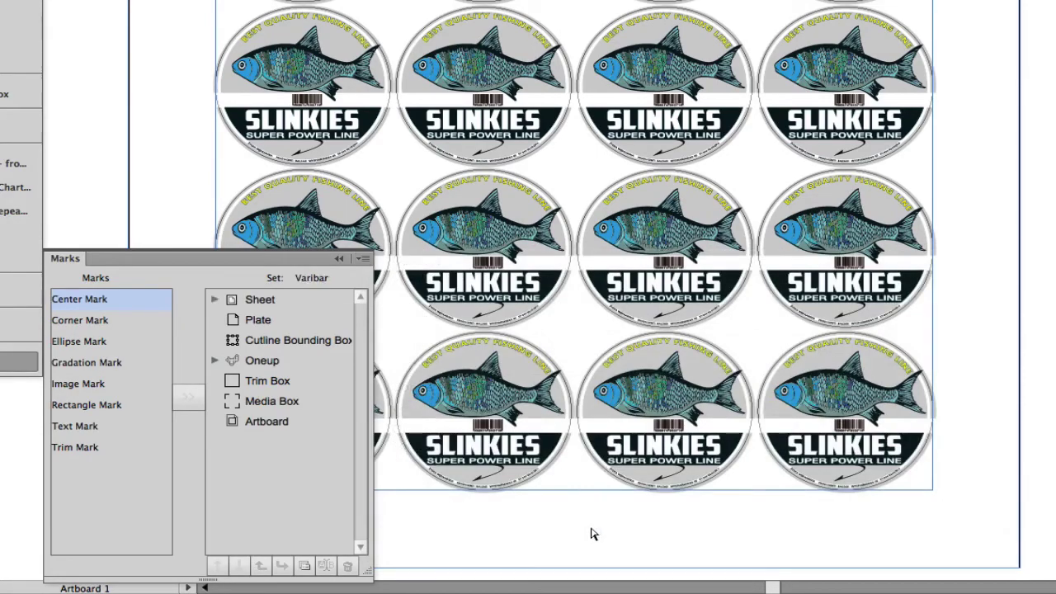